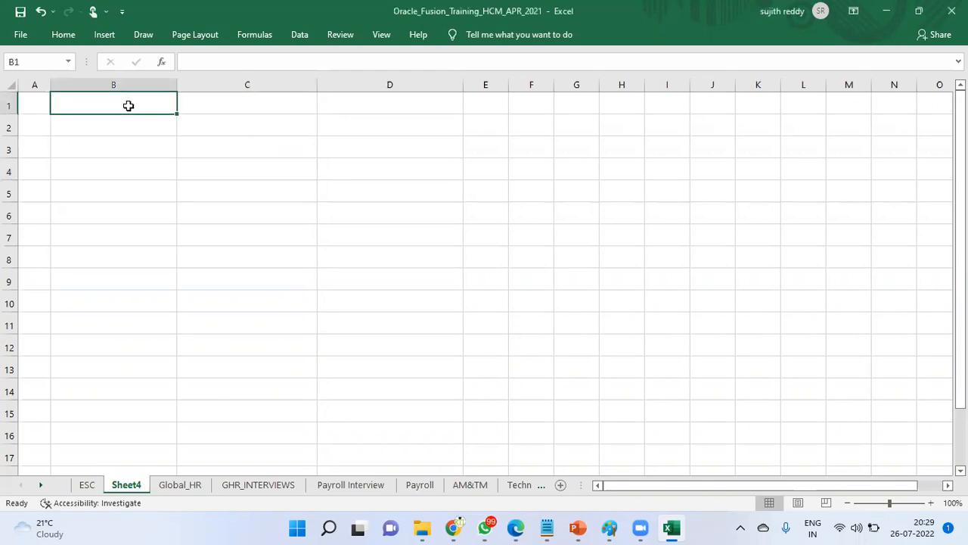
Step: Enter the headings 'Oracle Fusion HCM Employee' in B1 and 'Non HCM Employee' in C1
text(Oracle F)
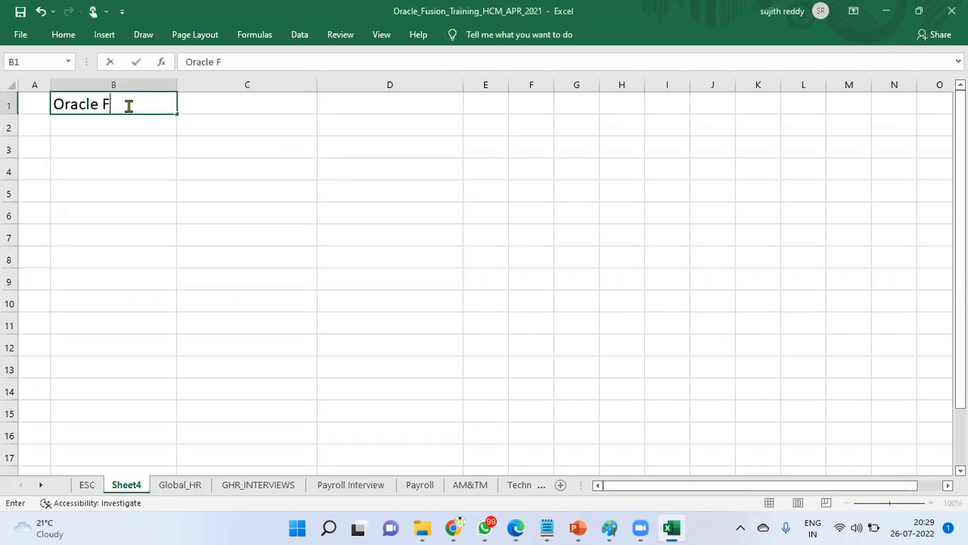
text(usion HCM Em)
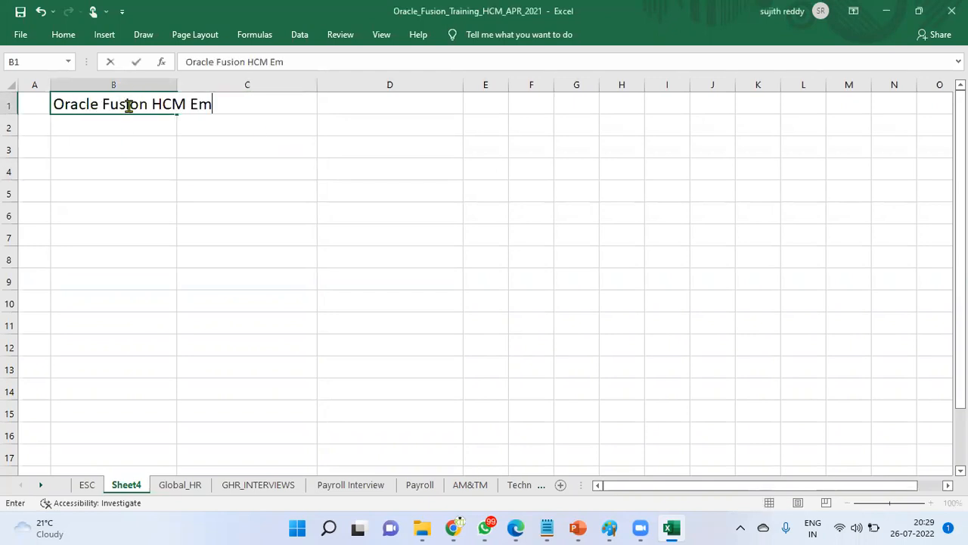
text(ployee)
key(Tab)
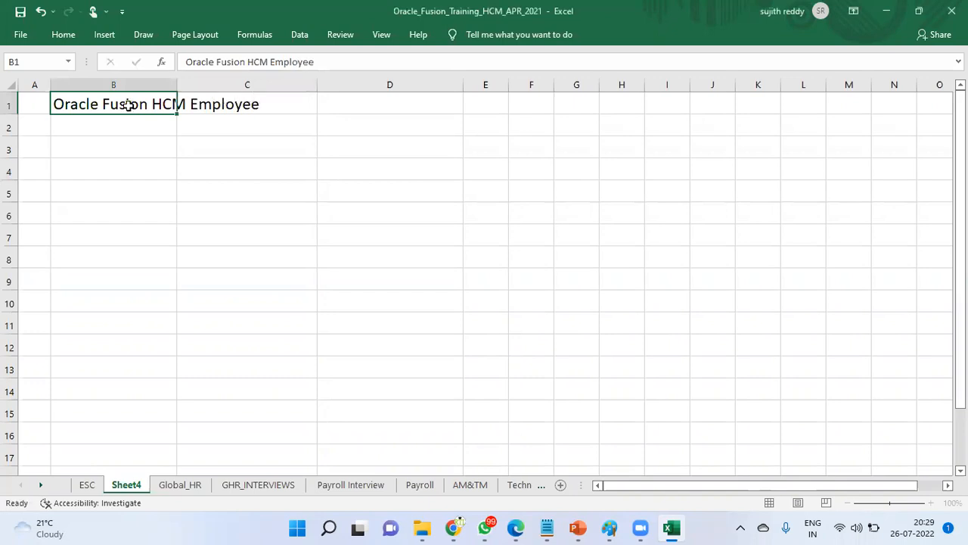
text(Non HCM )
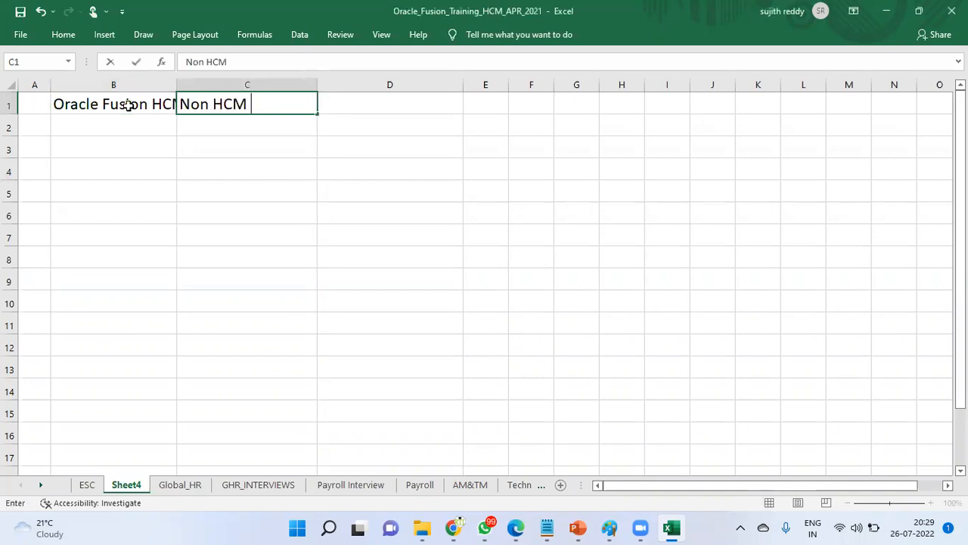
text(Employee)
key(Tab)
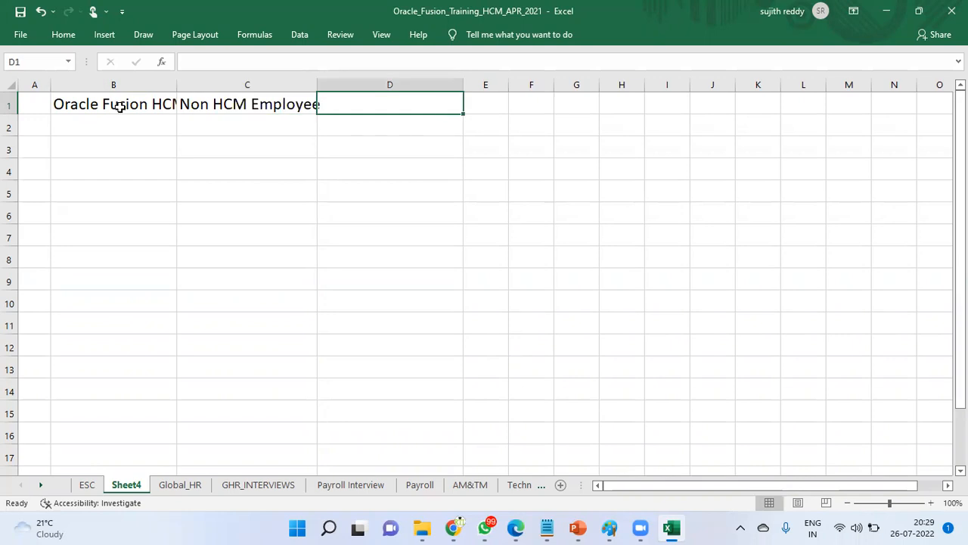
Step: Widen columns B and C to fit their full headings
click(157, 94)
drag(177, 85, 304, 84)
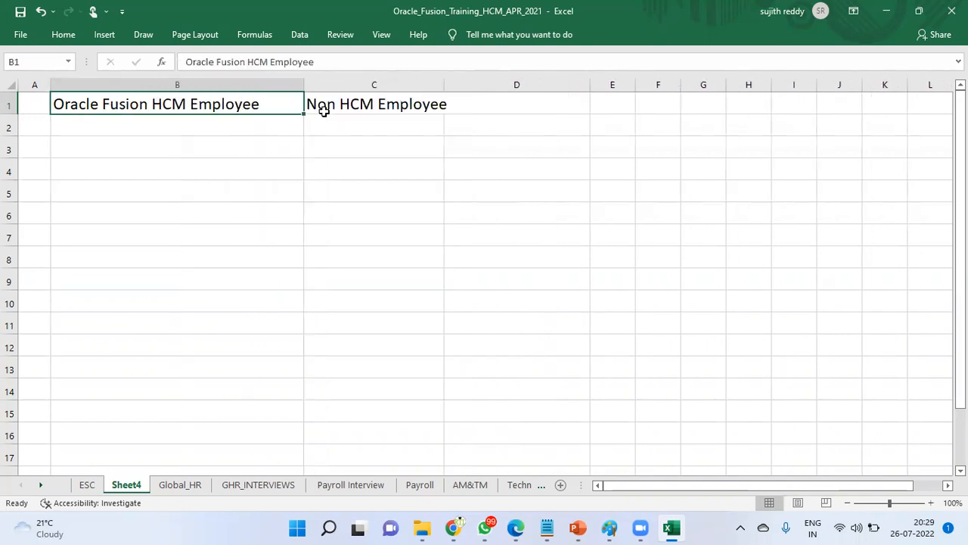
click(439, 103)
drag(444, 90, 507, 90)
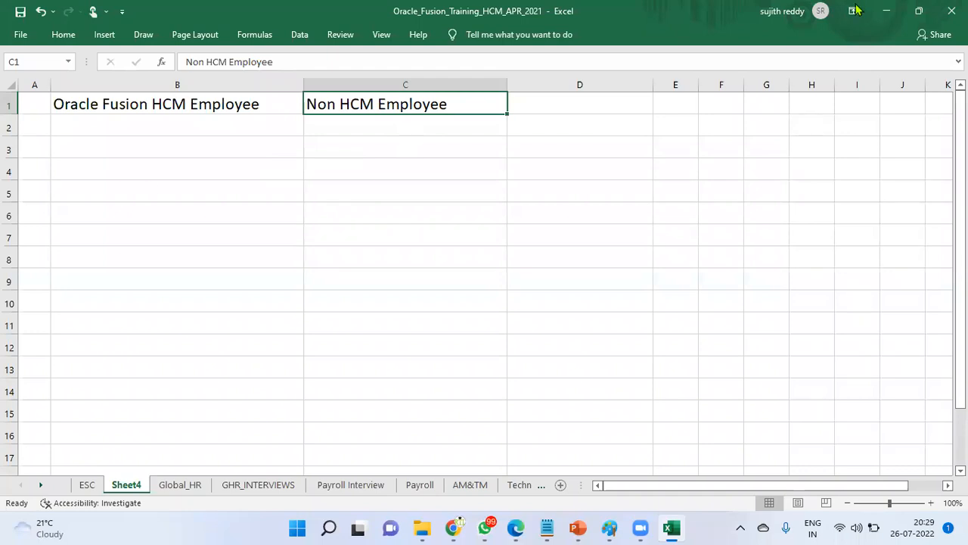
Step: Select the empty cells B5 and C5 below the two headings
click(229, 104)
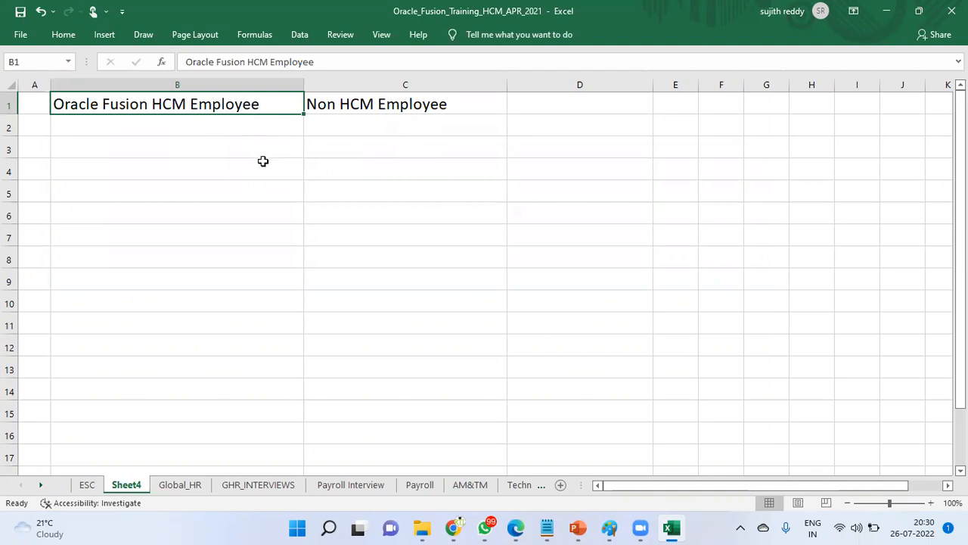
drag(292, 195, 324, 194)
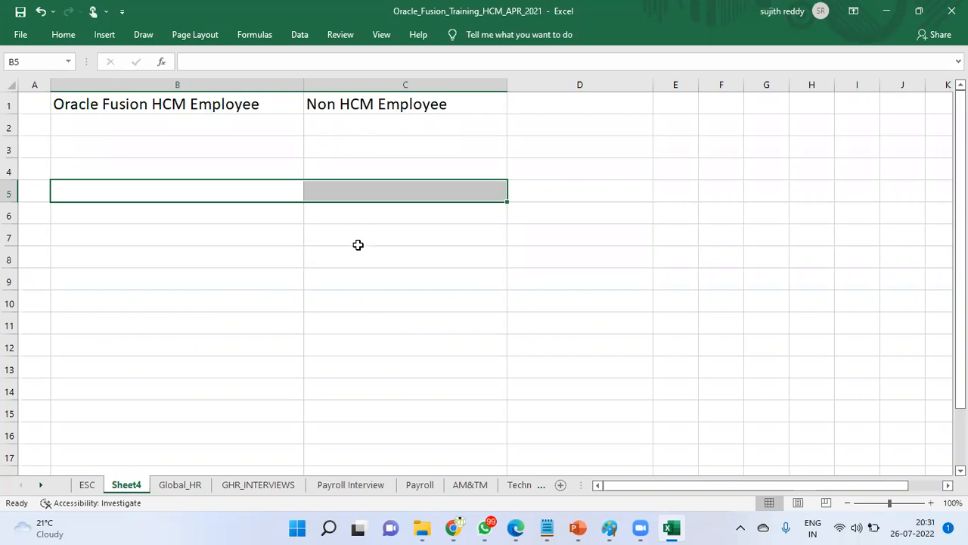
click(237, 105)
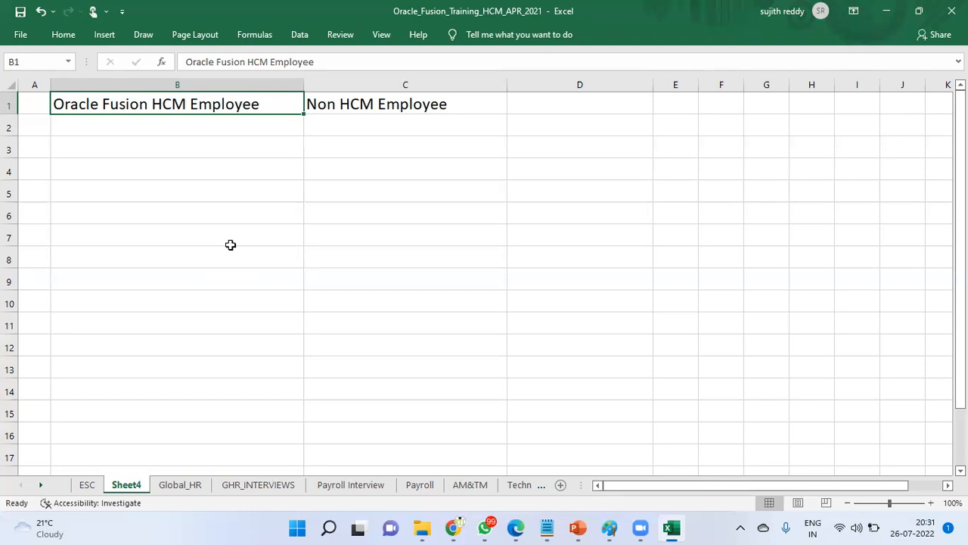
click(389, 104)
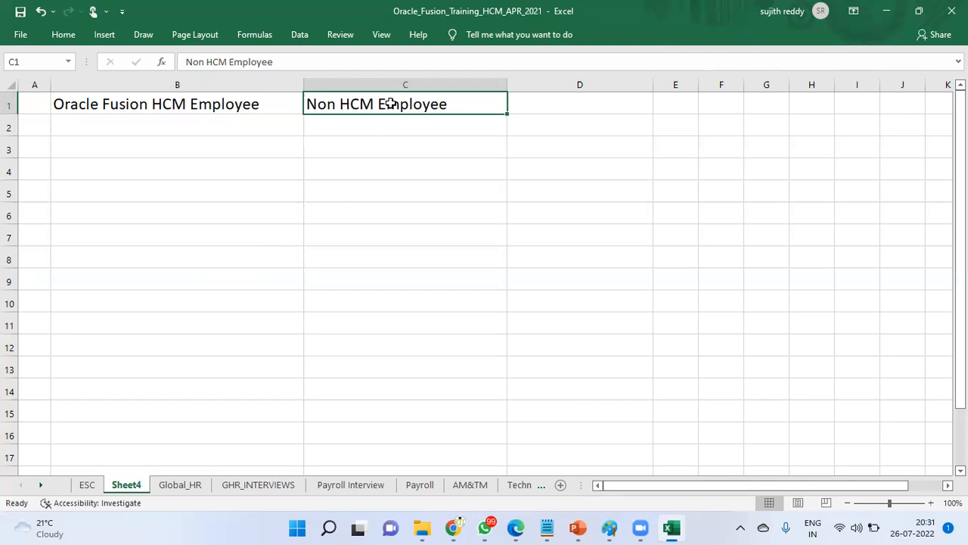
drag(263, 192, 320, 193)
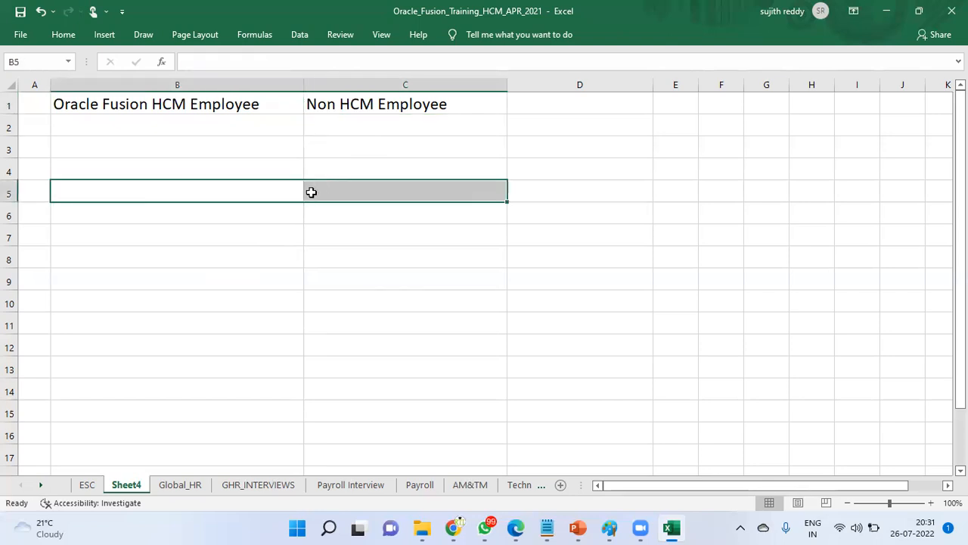
Step: Merge cells B5 and C5 using the Format Cells alignment settings
right_click(299, 191)
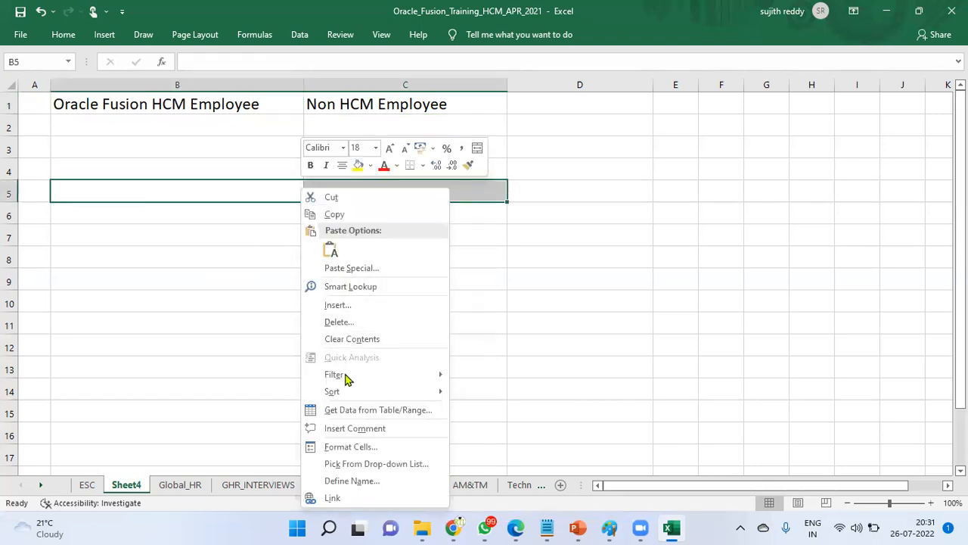
click(346, 448)
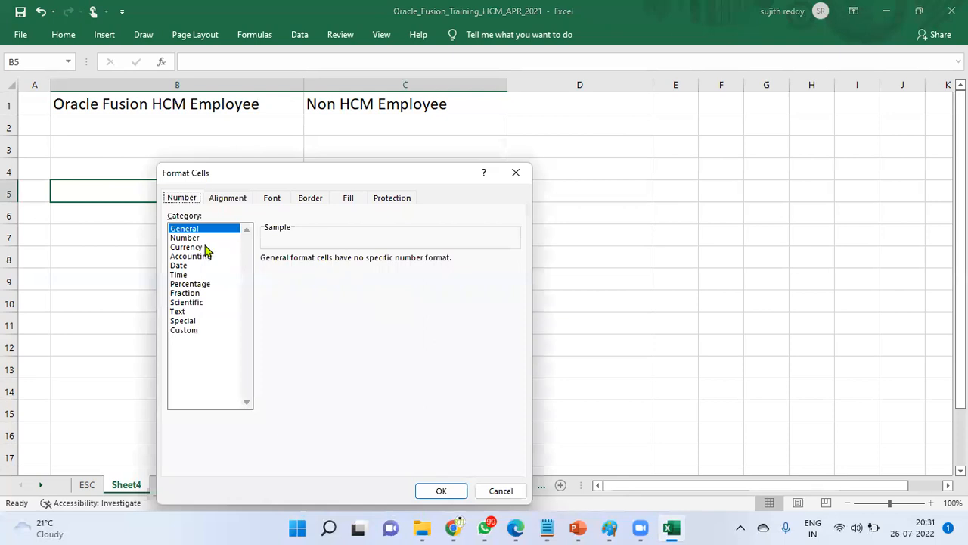
click(219, 201)
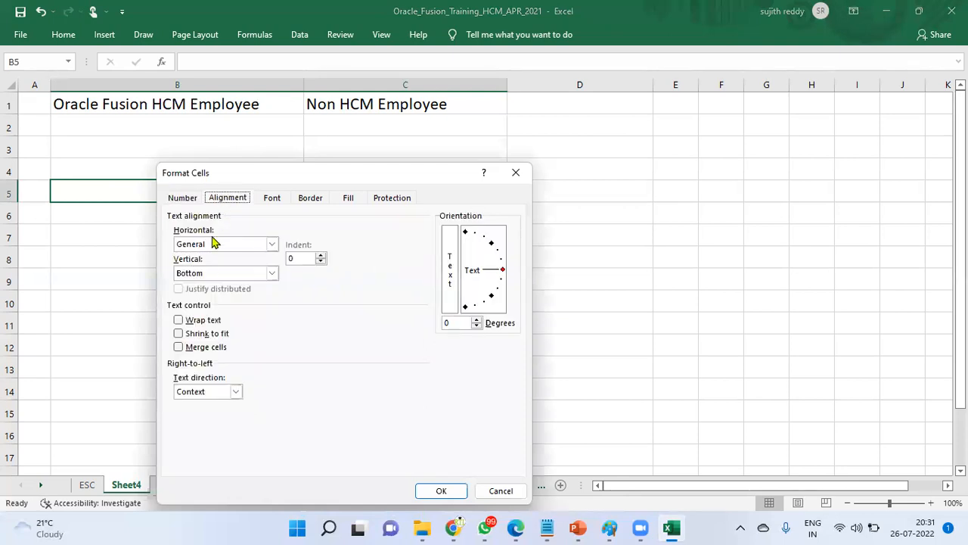
click(201, 348)
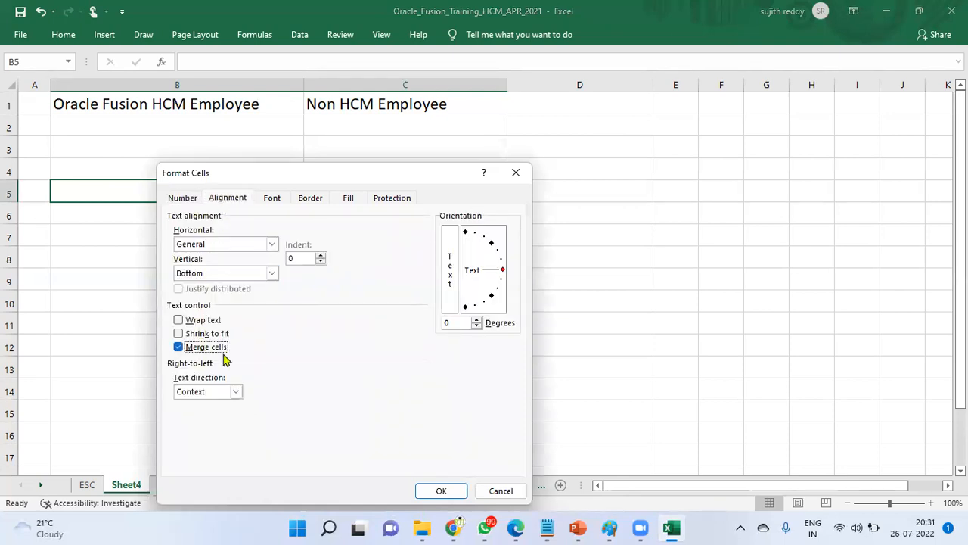
click(443, 490)
Step: Enter 'User Account' in the merged cell and centre it
text(U)
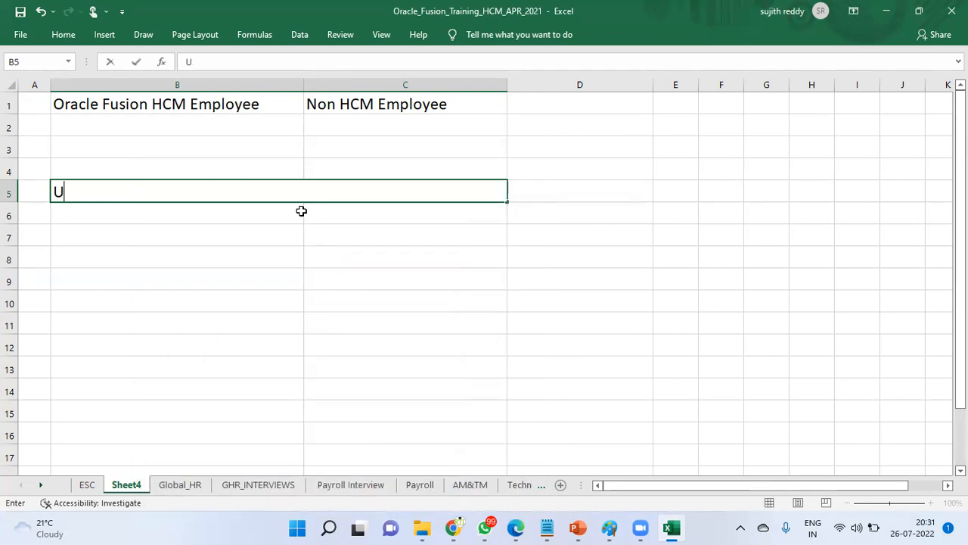
text(ser Account)
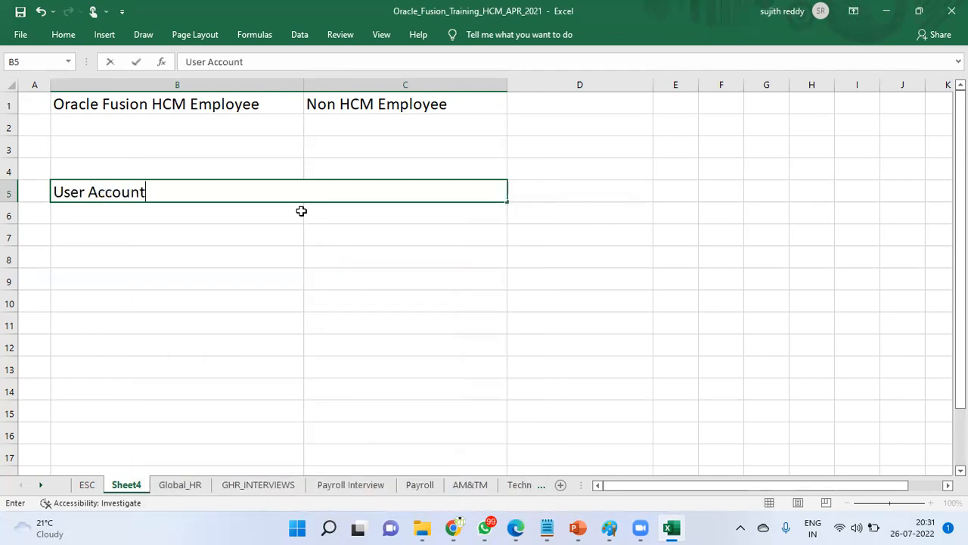
key(Tab)
drag(278, 255, 280, 235)
click(283, 188)
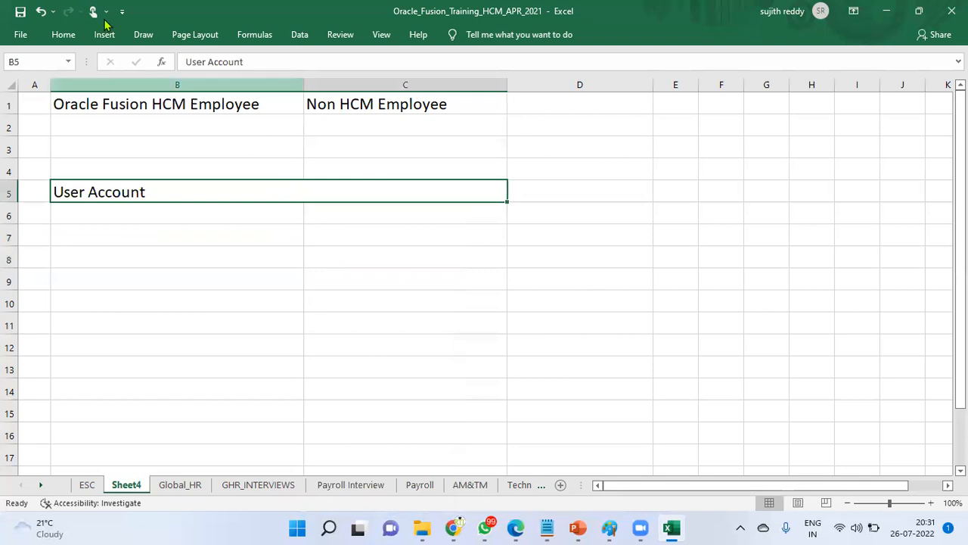
click(64, 35)
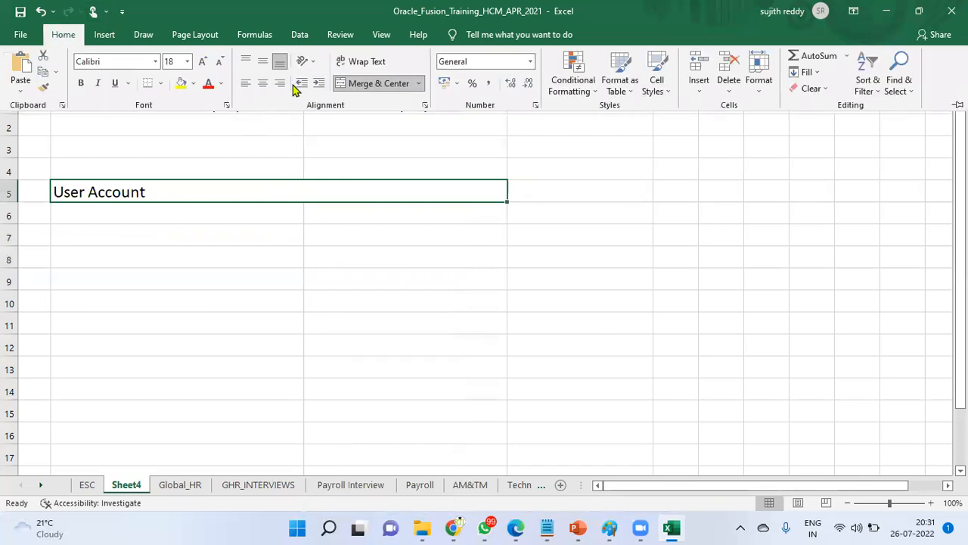
click(263, 84)
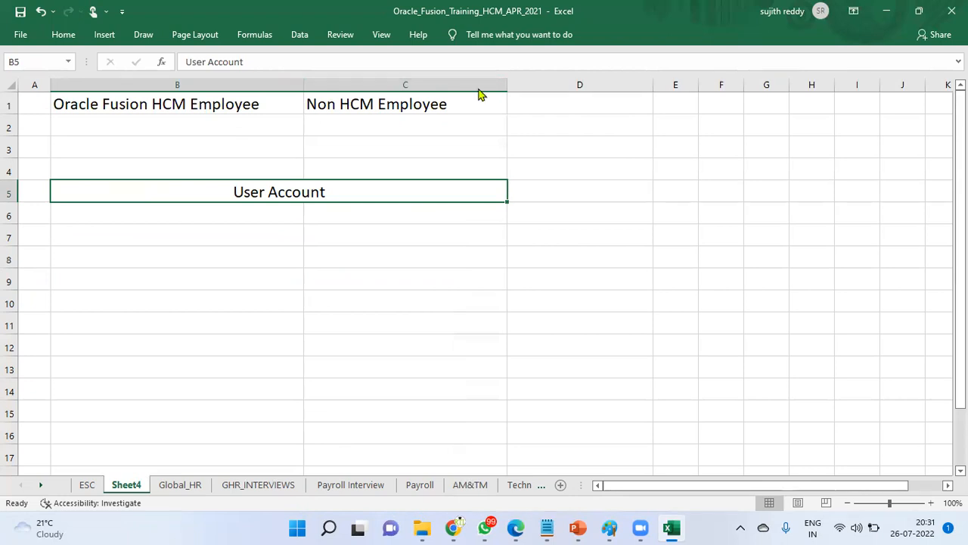
Step: Draw red arrows from both headings down to User Account
drag(151, 119, 242, 179)
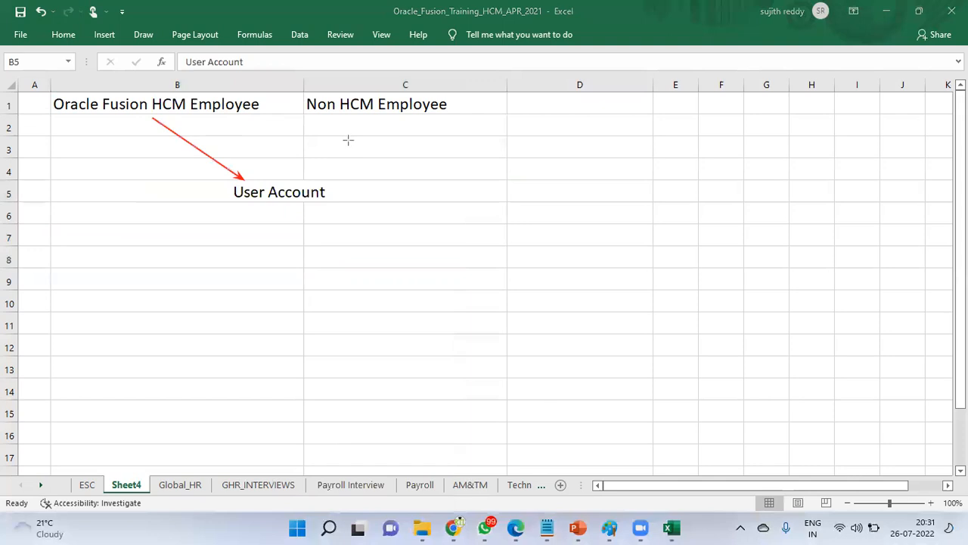
drag(342, 115, 271, 176)
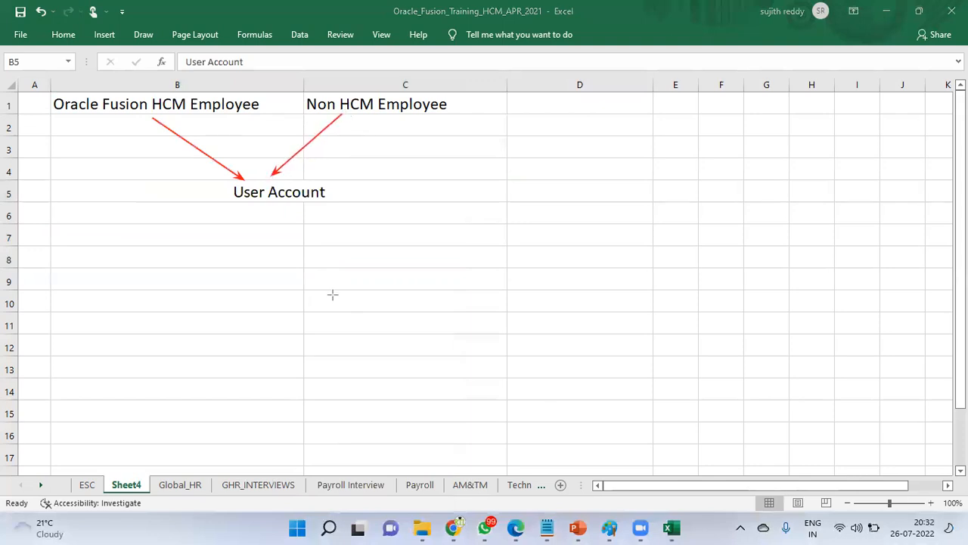
key(Escape)
Step: Enter 'Add Roles' in B6 and 'Data Access' in B7
click(281, 215)
text(A)
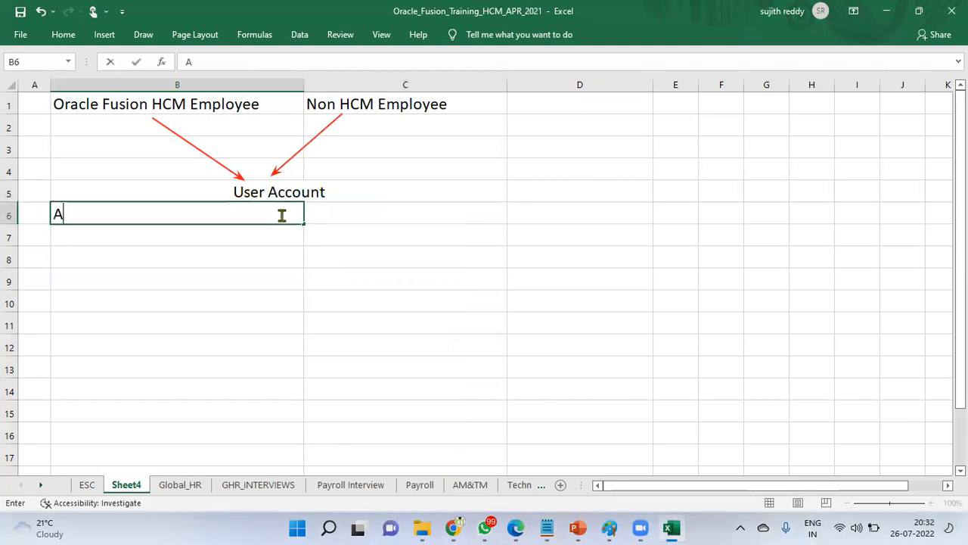
text(dd Users)
key(BackSpace)
key(BackSpace)
key(BackSpace)
key(BackSpace)
key(BackSpace)
key(BackSpace)
text(Roles)
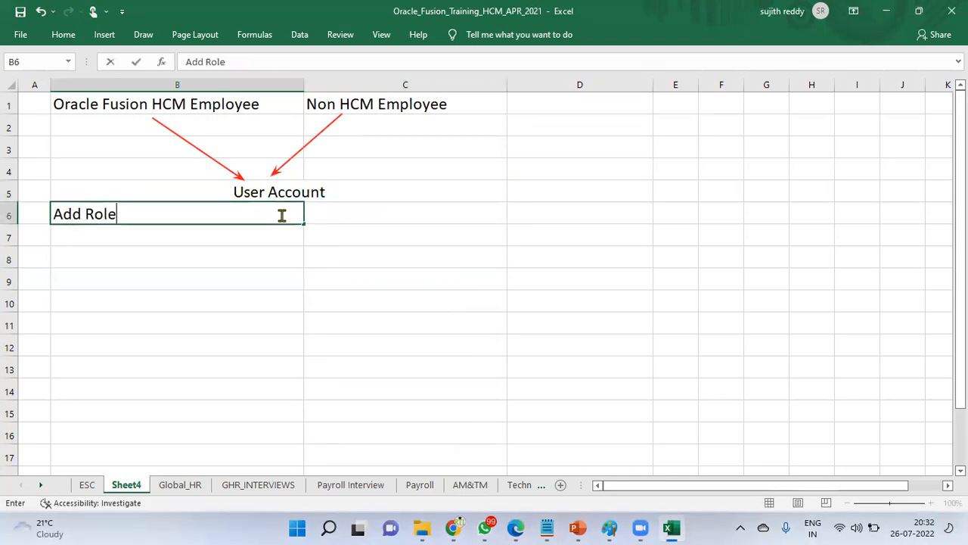
key(Return)
text(Data Access)
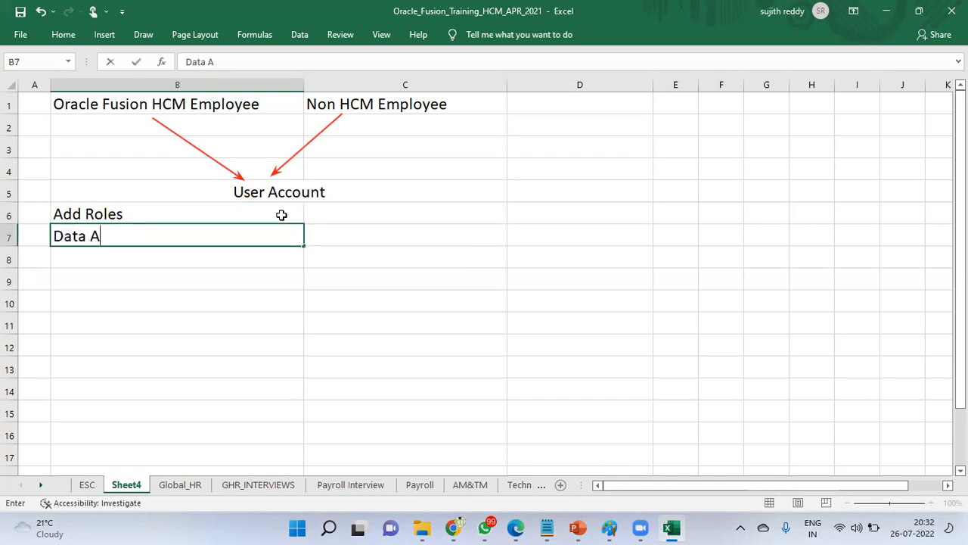
key(Return)
Step: Enter 'LDAP Process' in B8 and 'Users Are going to Login' in B9
text(LDAP Process)
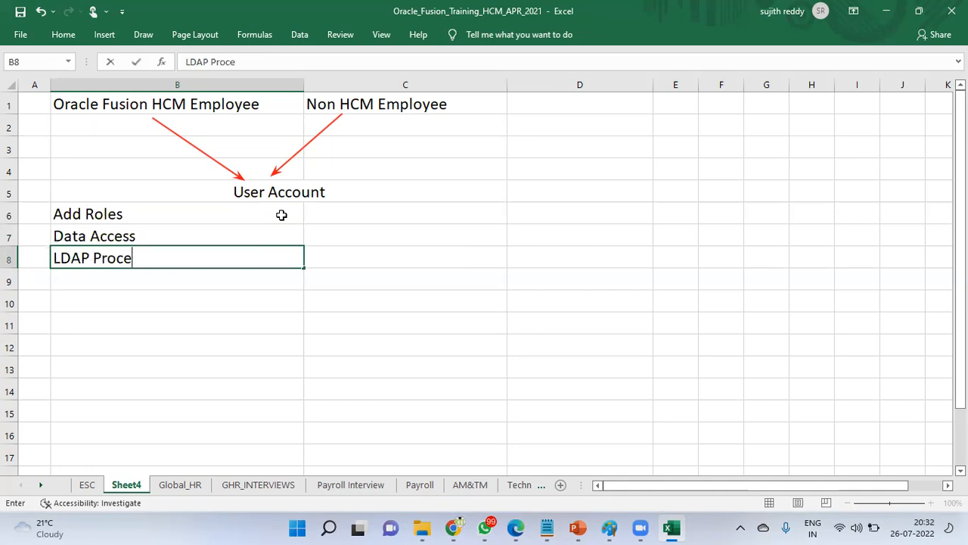
key(Return)
text(E)
key(BackSpace)
text(Users)
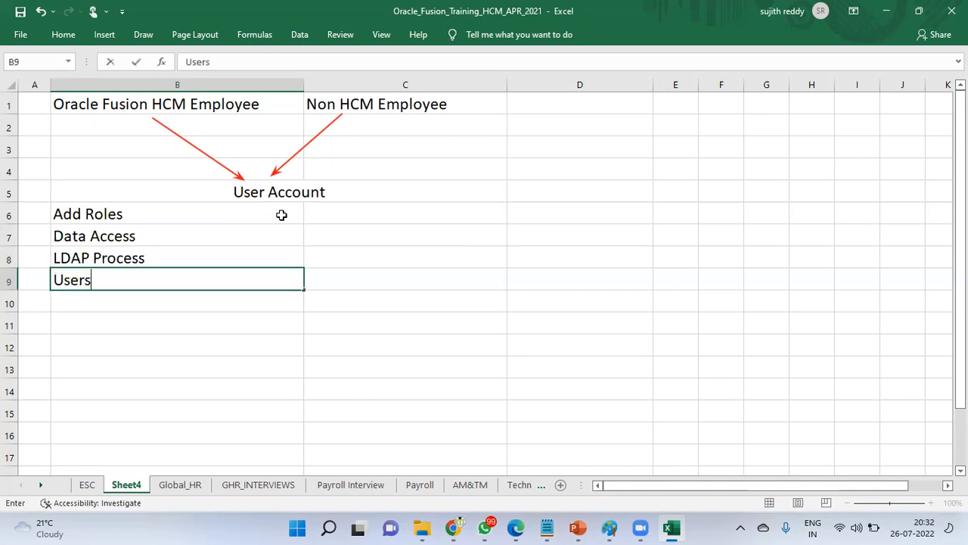
text( Are going to o)
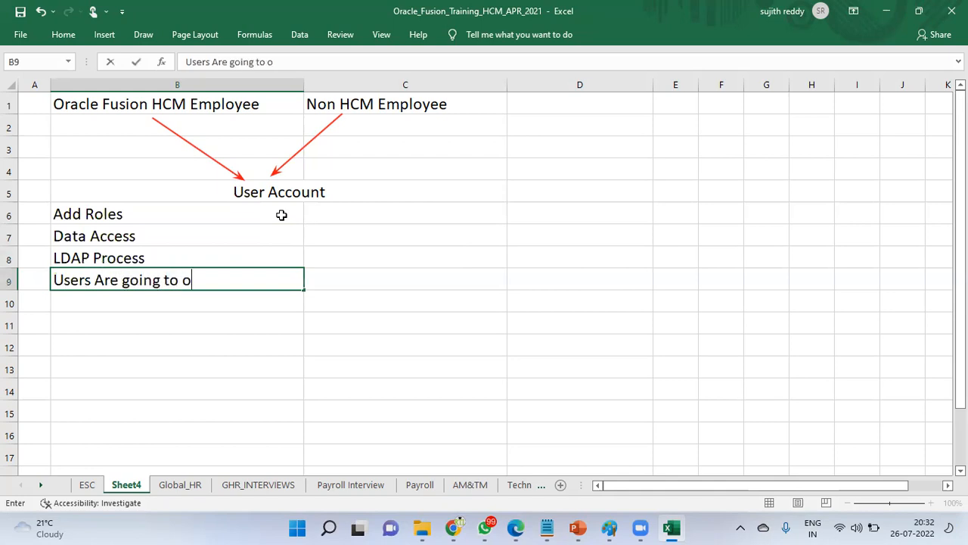
key(BackSpace)
text(Login)
key(Return)
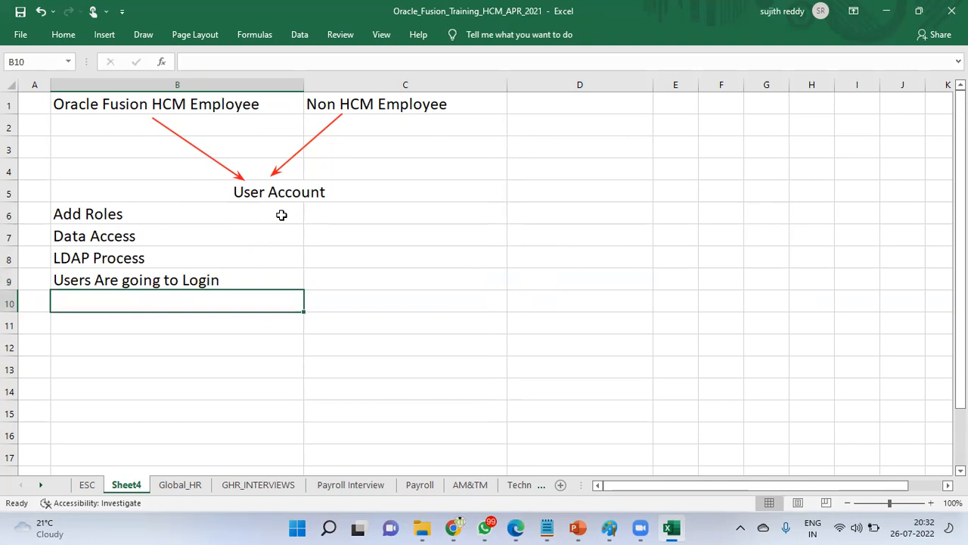
click(103, 107)
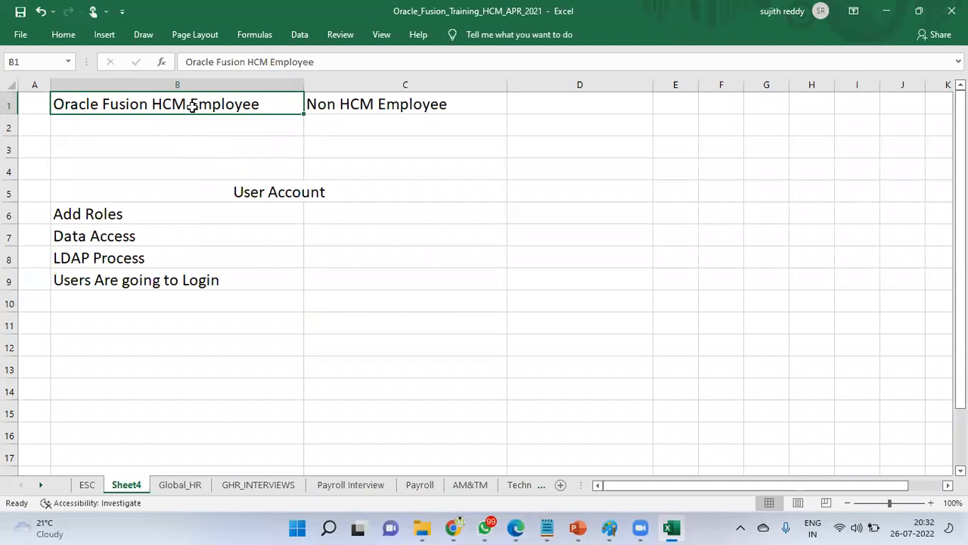
Step: Switch to the ESC sheet and select the Legal Entity cell
click(271, 110)
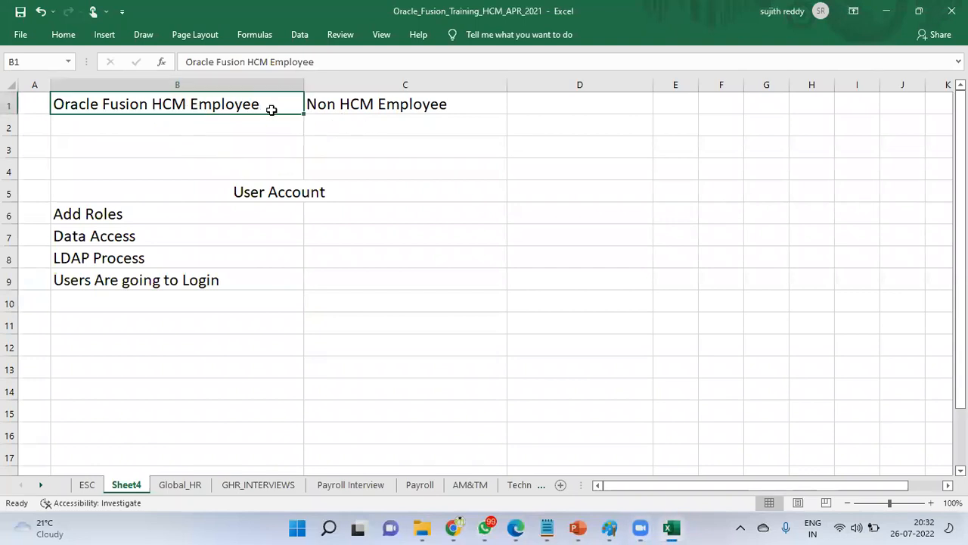
click(409, 103)
click(89, 486)
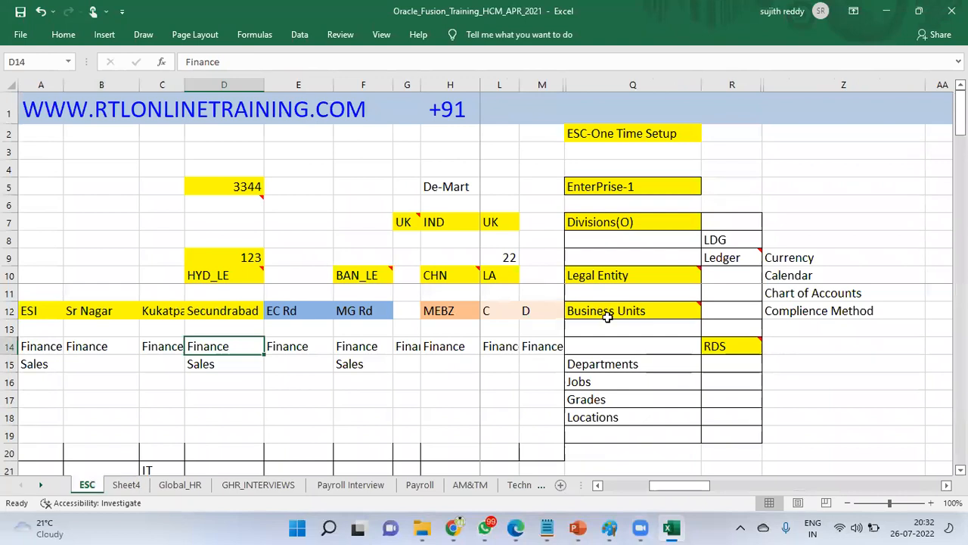
click(627, 278)
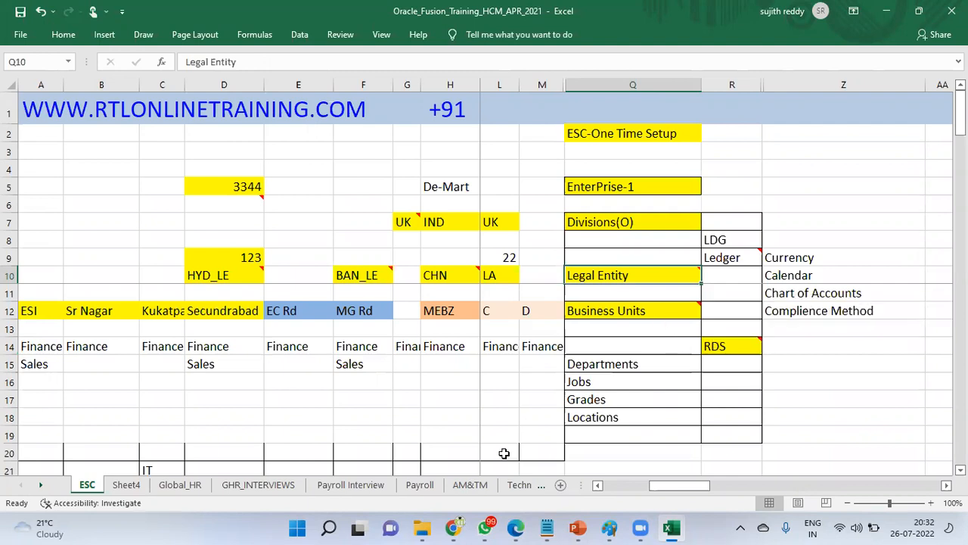
Step: Bring the Oracle HCM browser window to the front
click(454, 527)
click(457, 527)
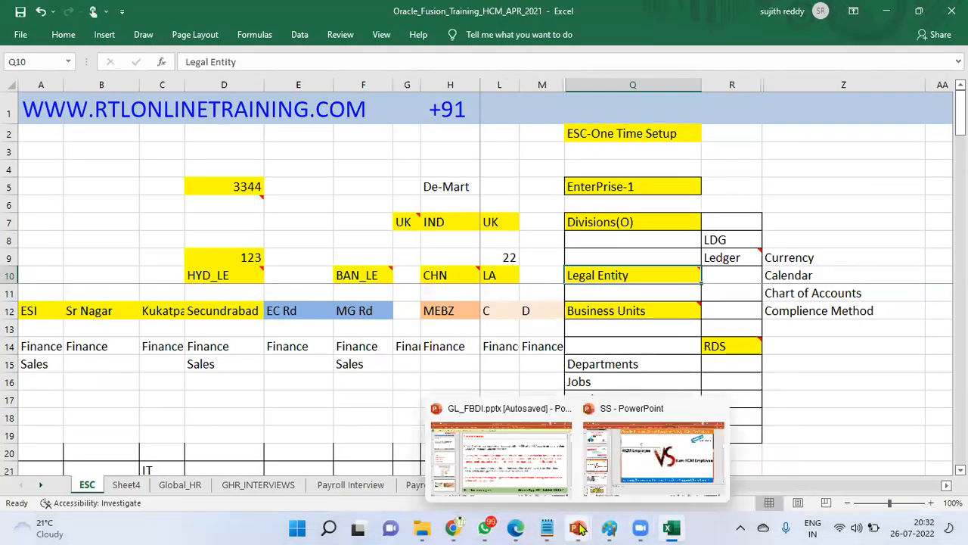
click(515, 527)
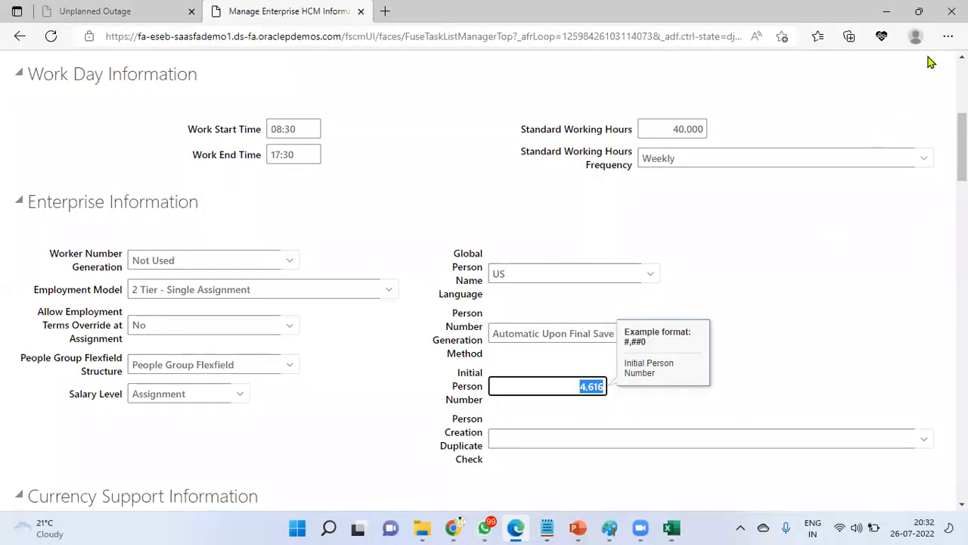
Step: Go full screen, cancel the COSMOS TECH enterprise edit without saving, and return to Excel
click(947, 37)
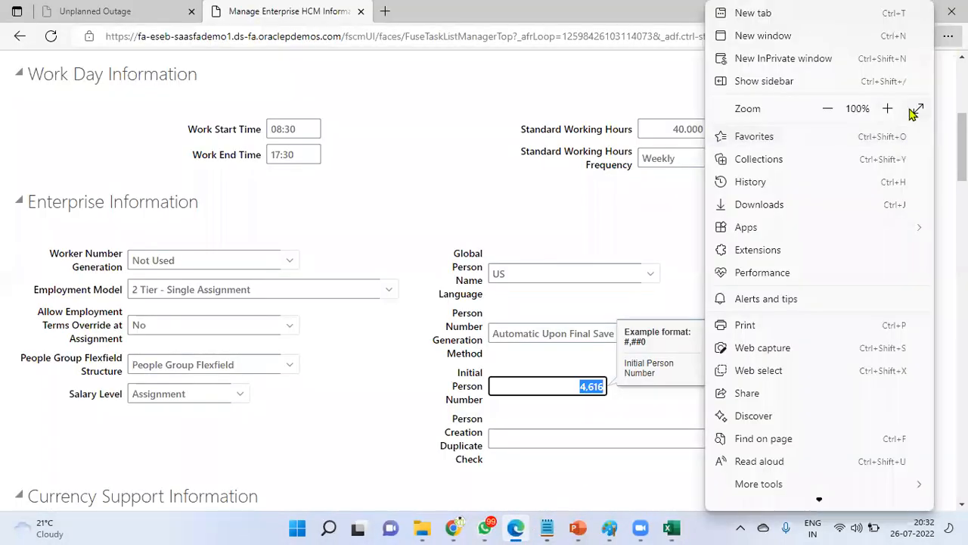
click(917, 109)
scroll(730, 229, up, 5)
click(873, 64)
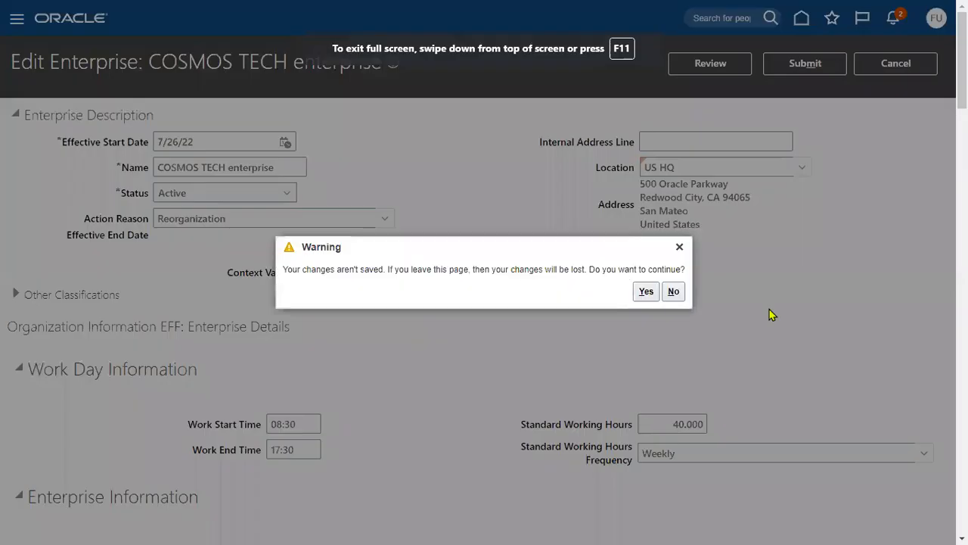
click(646, 291)
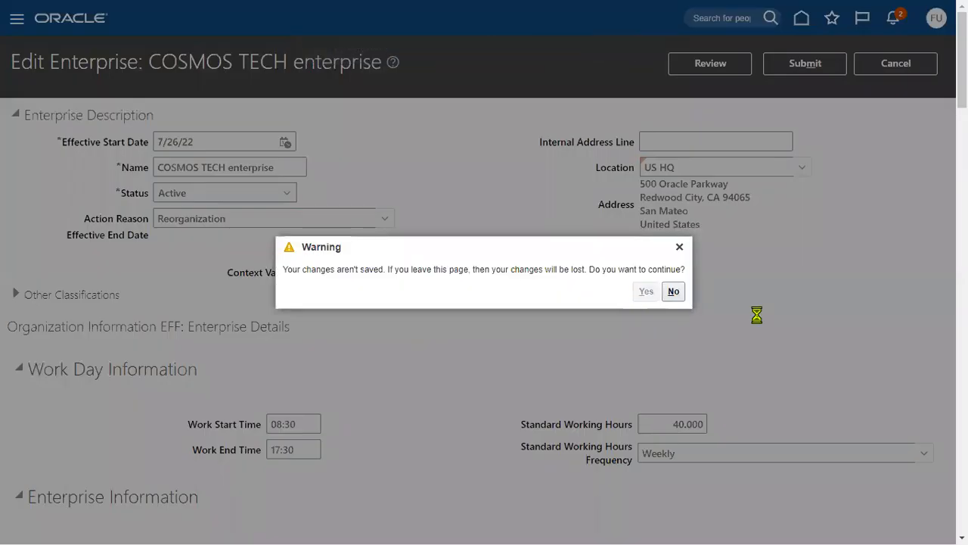
key(alt+Tab)
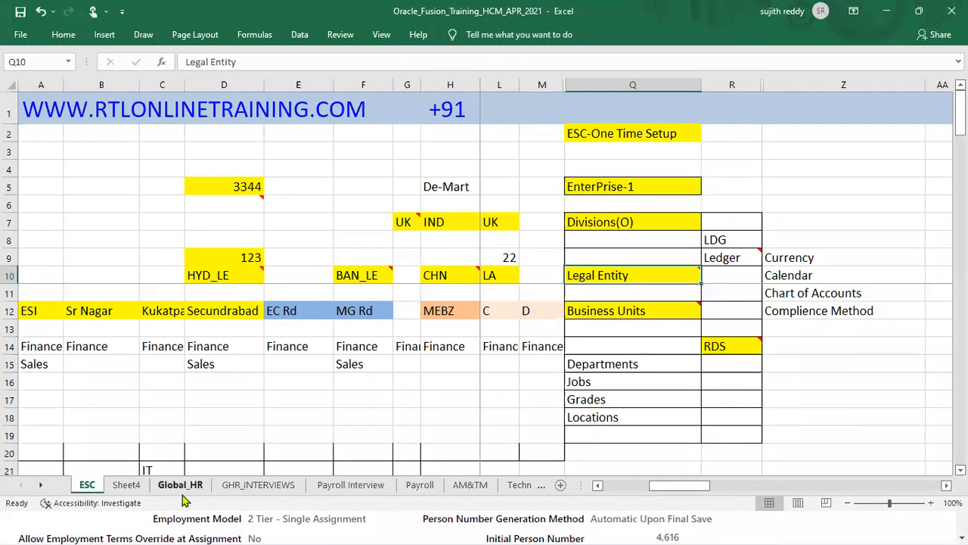
Step: Add two new blank worksheets after Sheet4
click(129, 486)
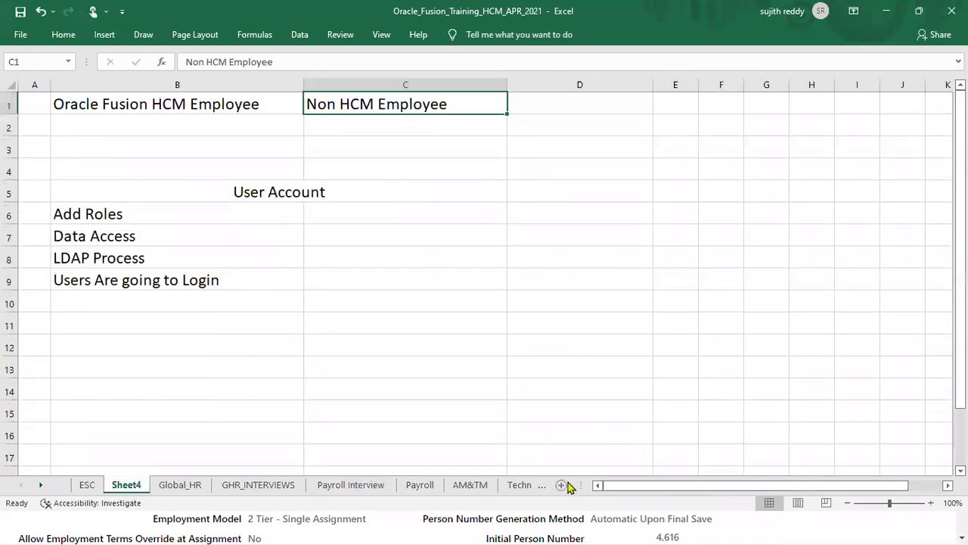
click(563, 486)
click(562, 486)
Step: Page through the sheet tabs to the Vedam sheet, then return to the Oracle browser
click(539, 486)
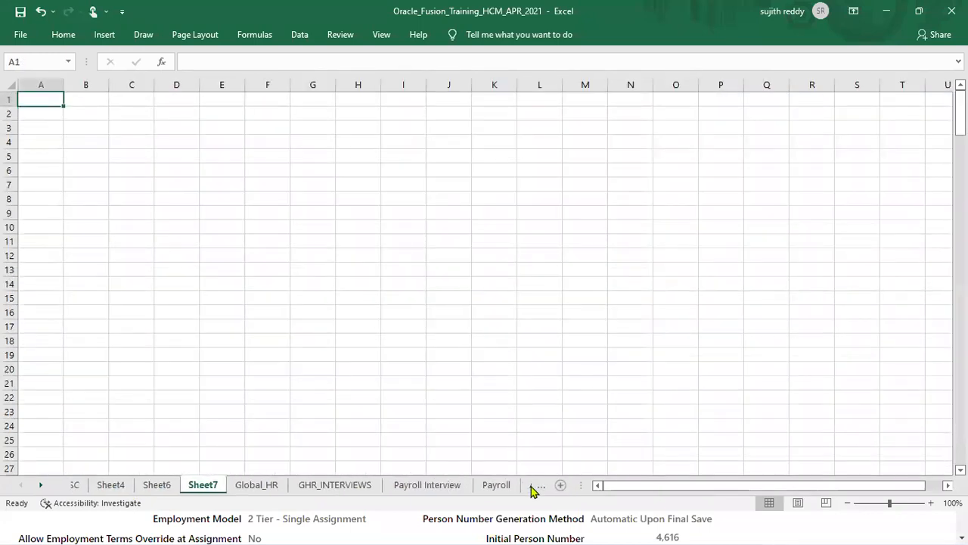
click(550, 486)
click(544, 487)
click(542, 487)
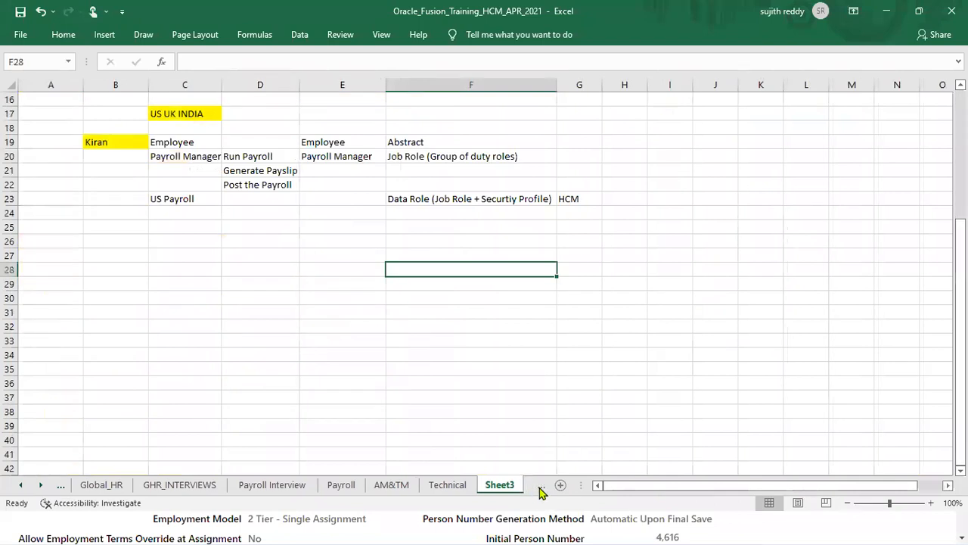
click(543, 488)
click(544, 488)
click(544, 487)
click(544, 488)
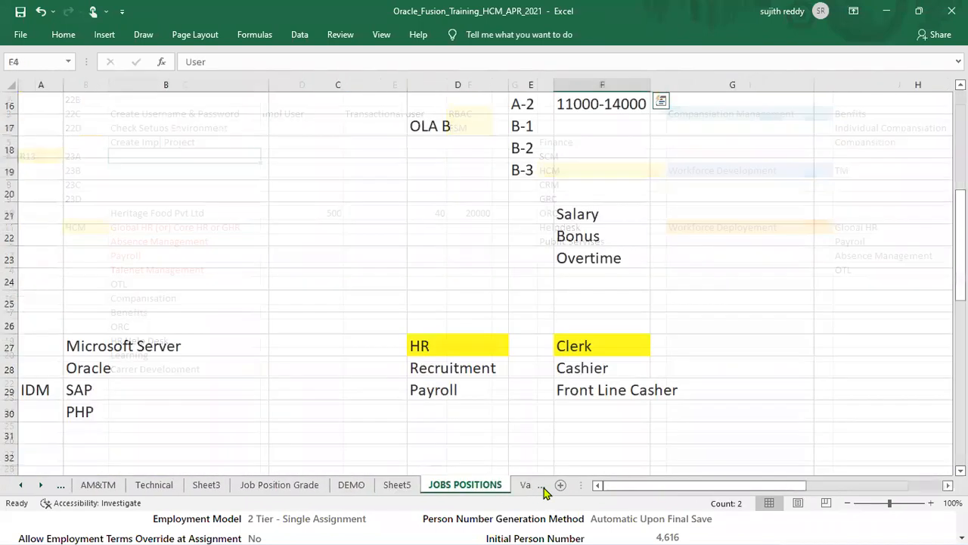
click(544, 487)
click(544, 488)
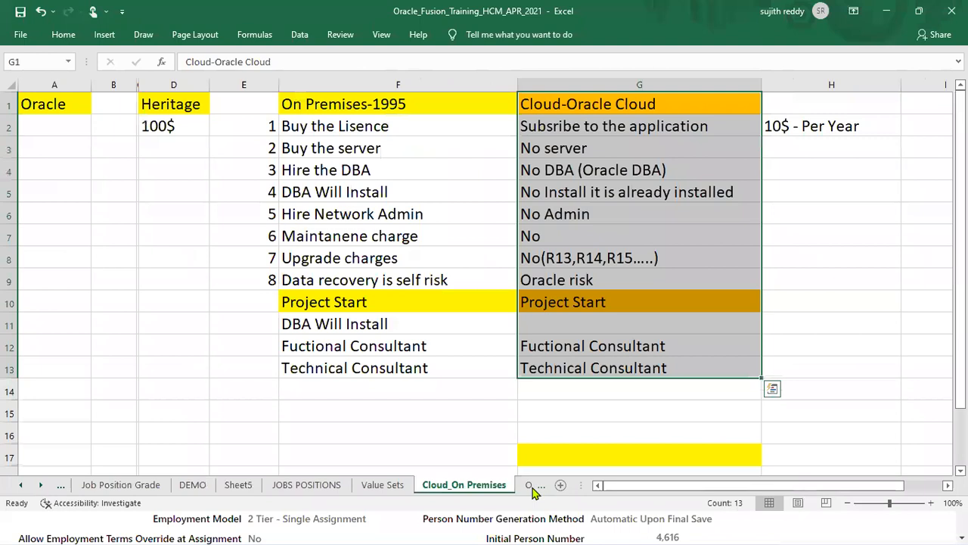
click(538, 488)
click(531, 486)
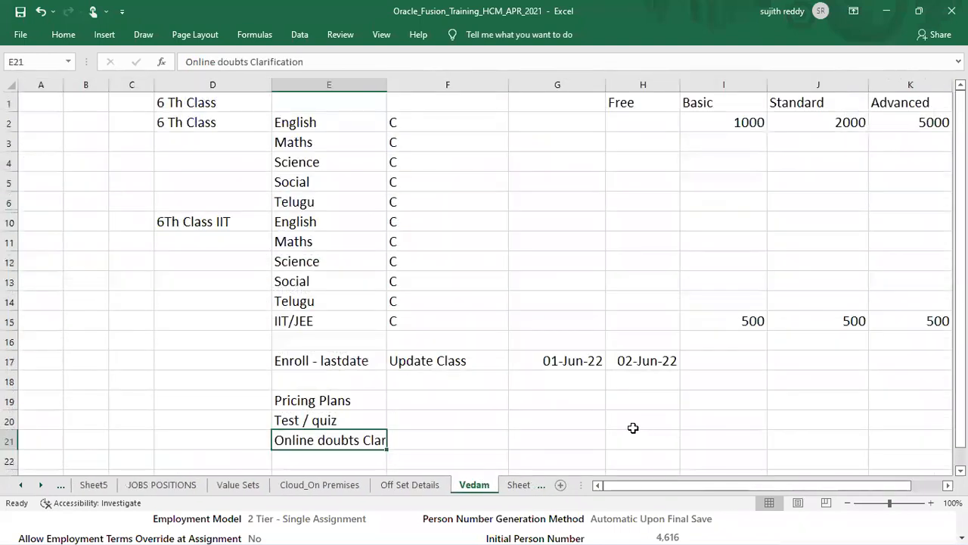
key(alt+Tab)
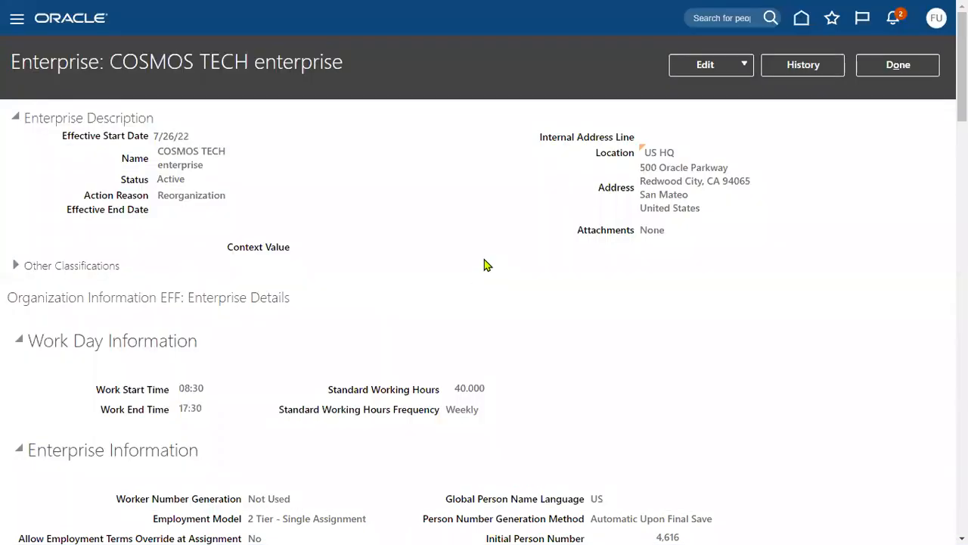
Step: Close the COSMOS TECH enterprise record with Done
click(883, 69)
click(938, 23)
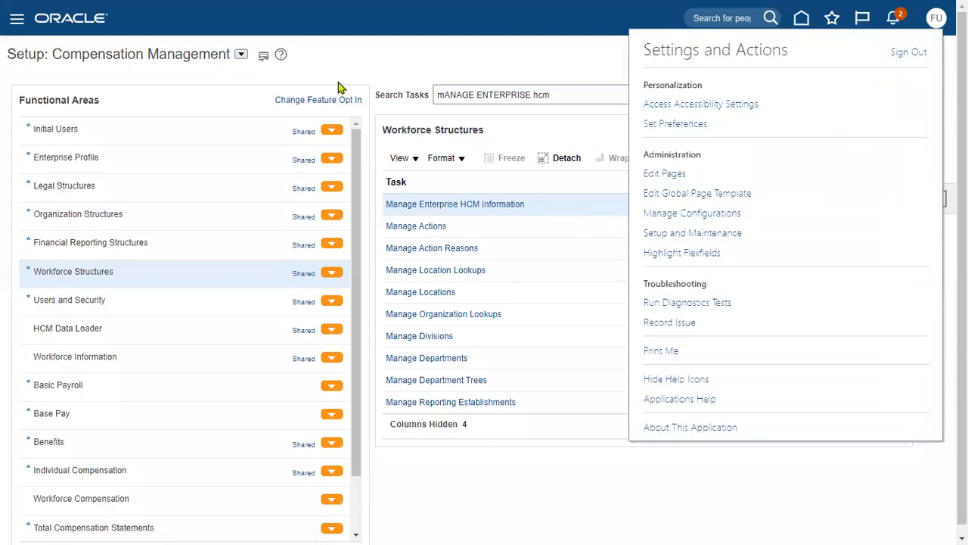
click(2, 33)
Step: Open the Security Console from the Navigator's Tools list
click(18, 21)
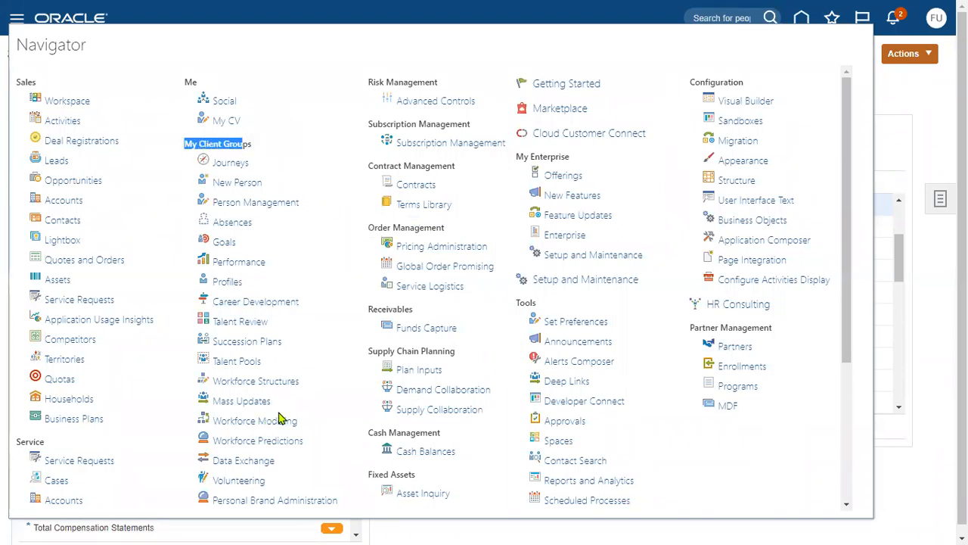
scroll(280, 418, down, 3)
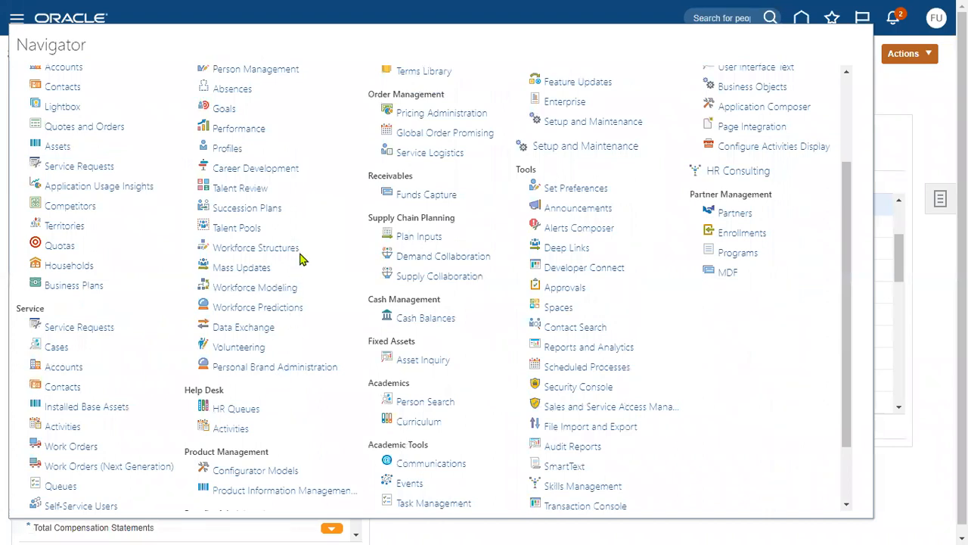
scroll(302, 259, up, 1)
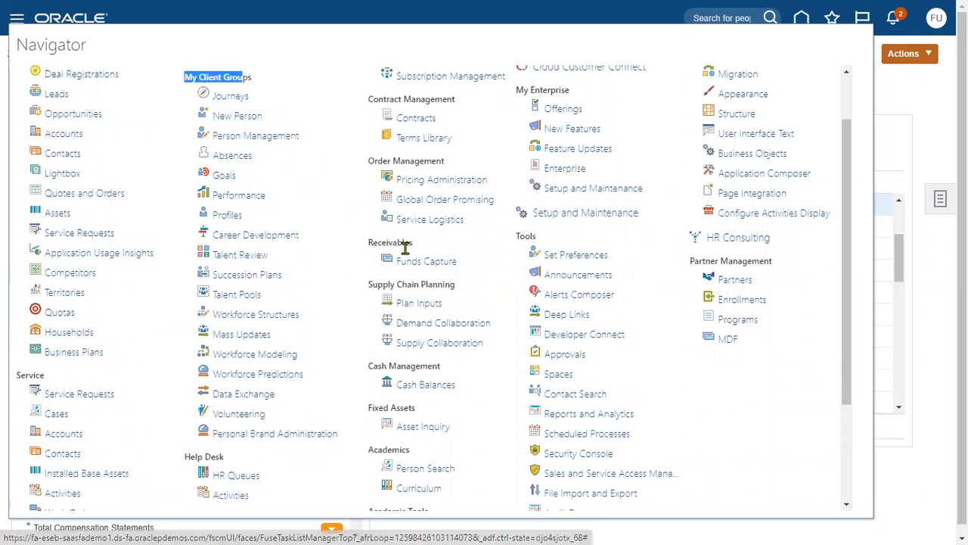
drag(515, 234, 534, 244)
drag(845, 188, 850, 296)
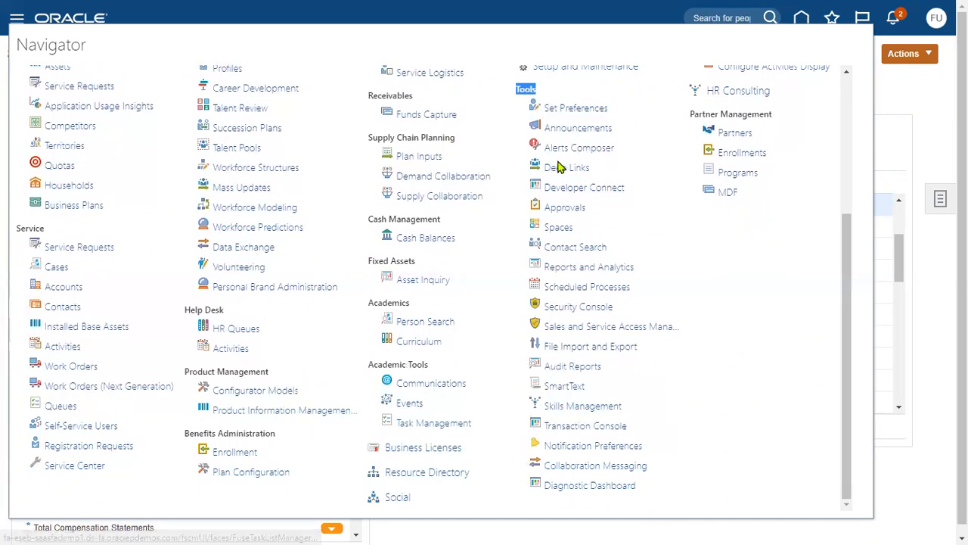
click(566, 312)
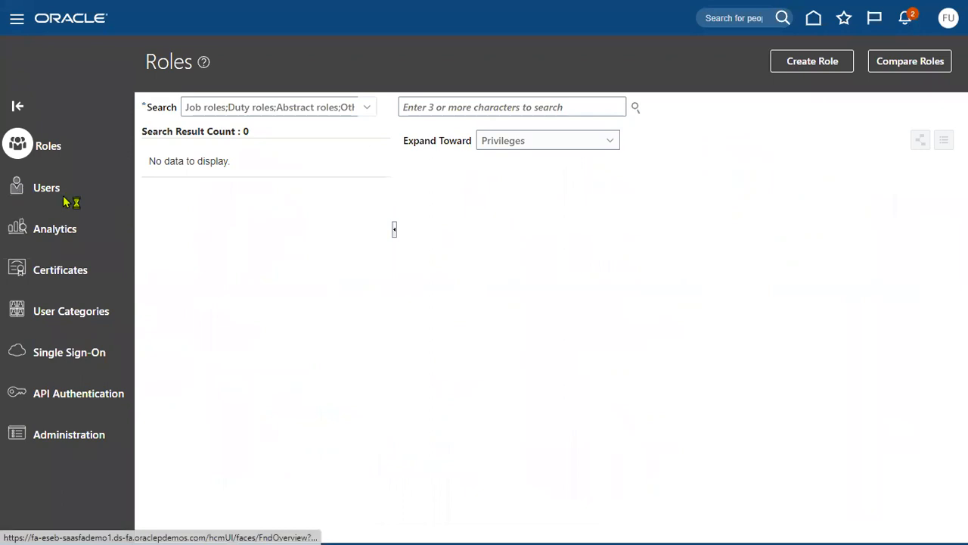
Step: Search Users for the finance user and open its account to review its three roles
click(64, 200)
click(556, 107)
text(FIN.USER)
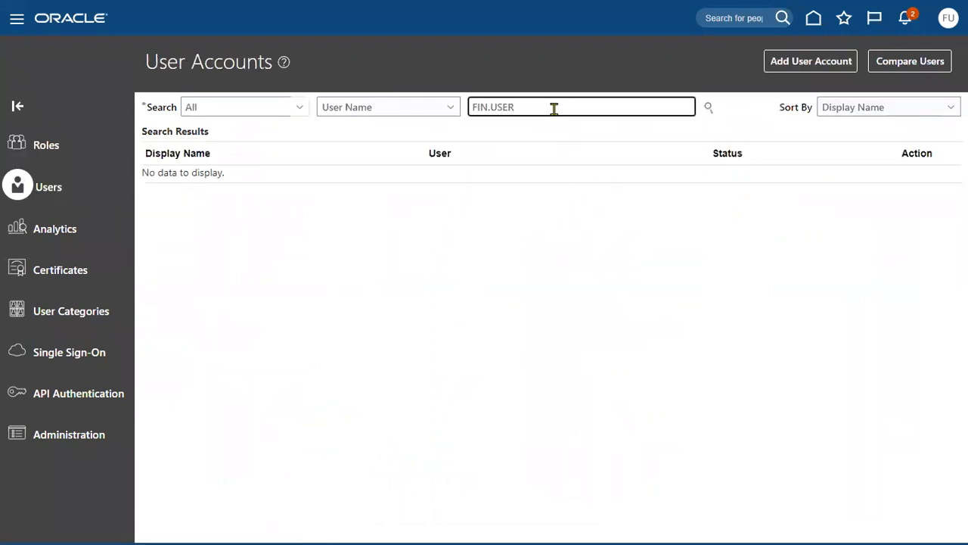
key(Return)
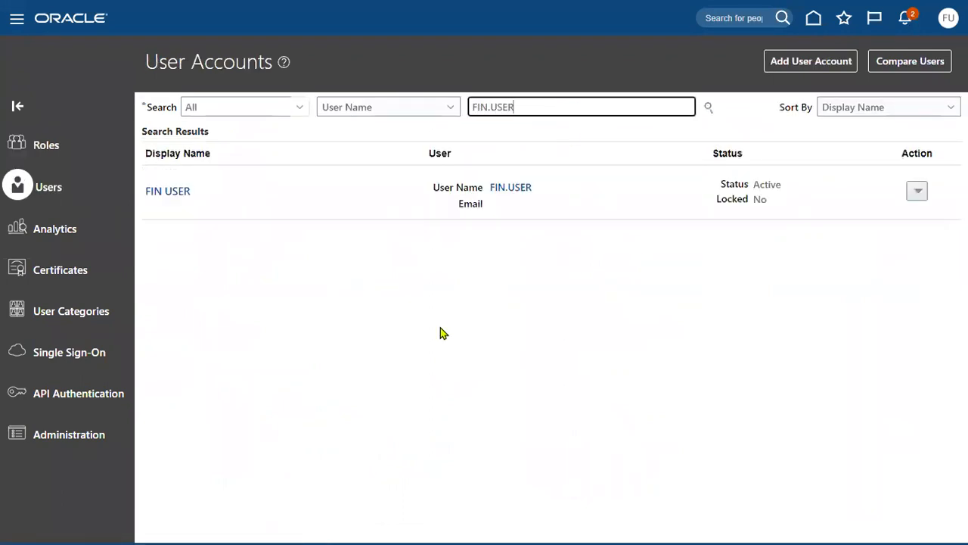
click(511, 189)
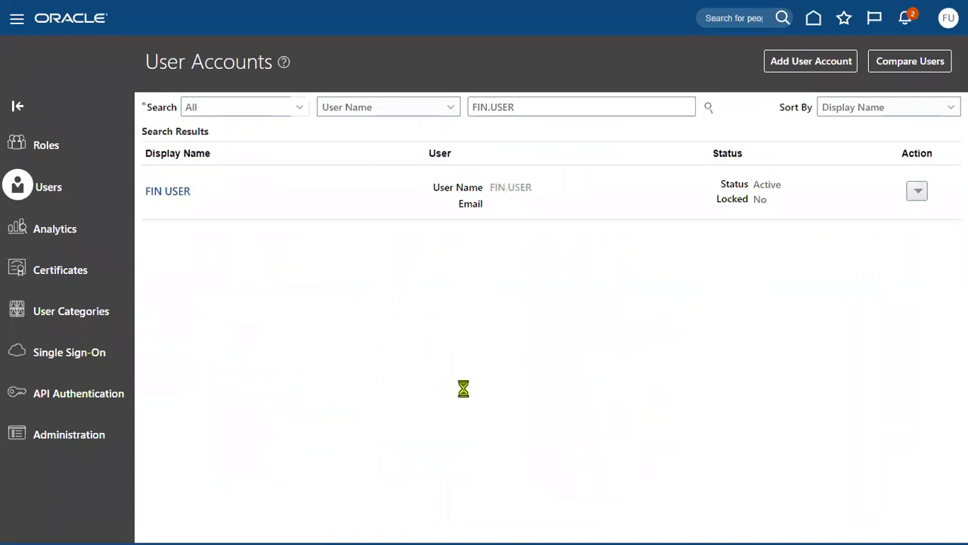
triple_click(227, 318)
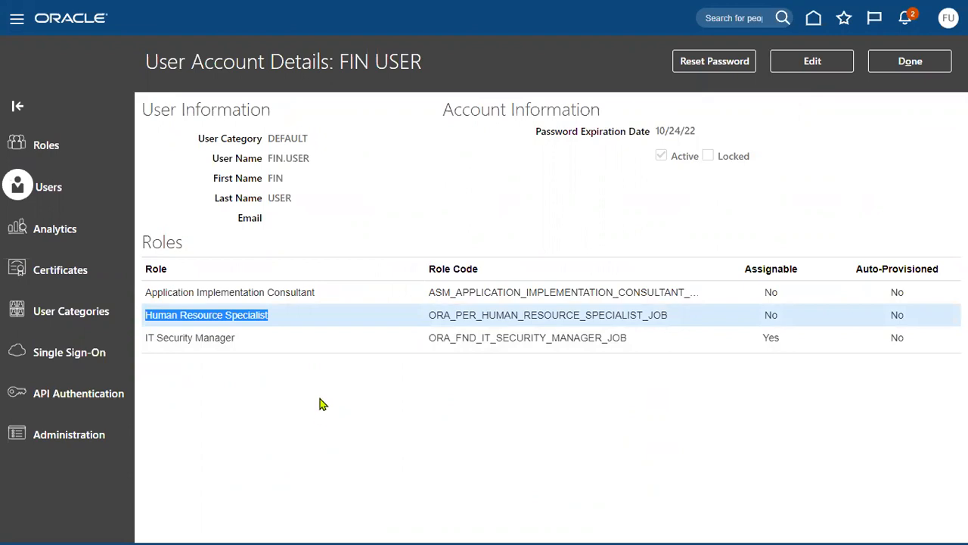
click(16, 25)
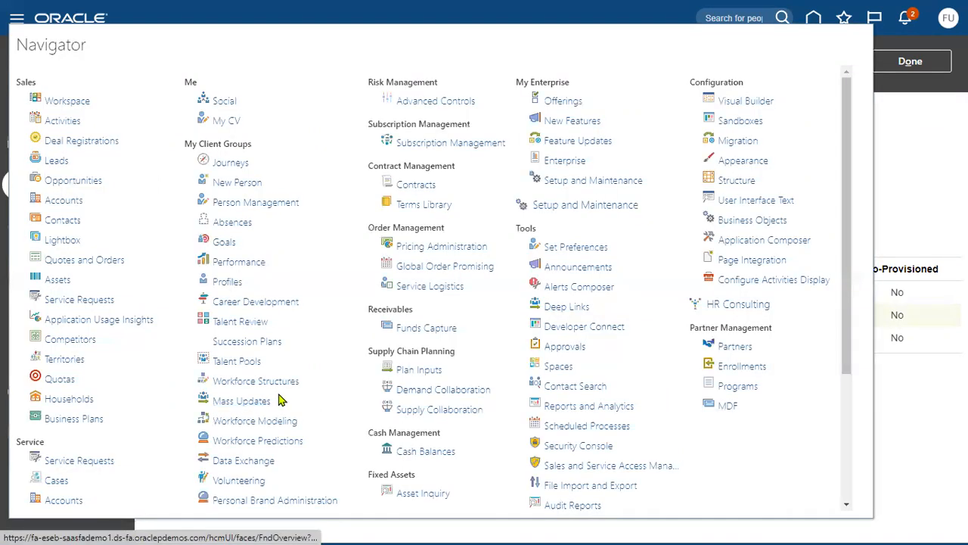
Step: Open New Person under My Client Groups and start Hire an Employee
drag(190, 145, 243, 185)
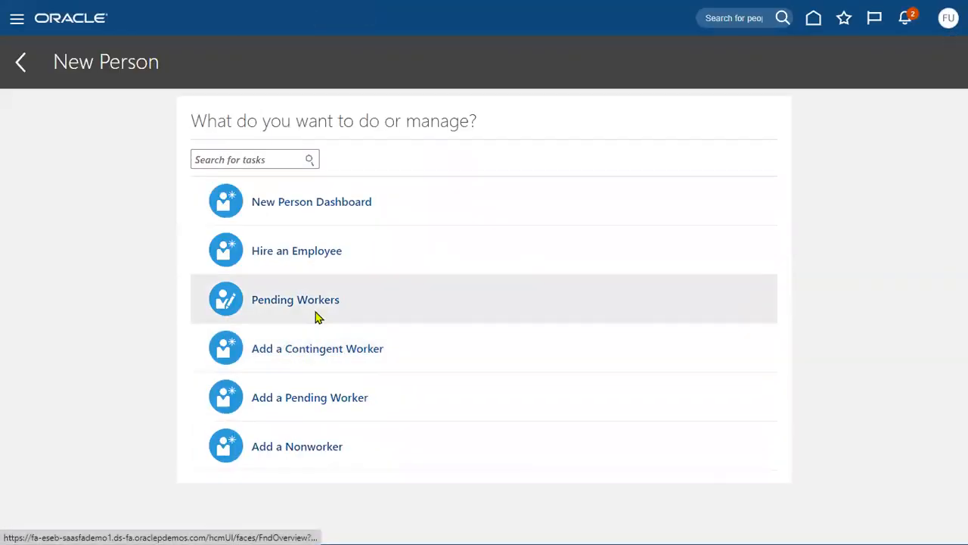
click(278, 260)
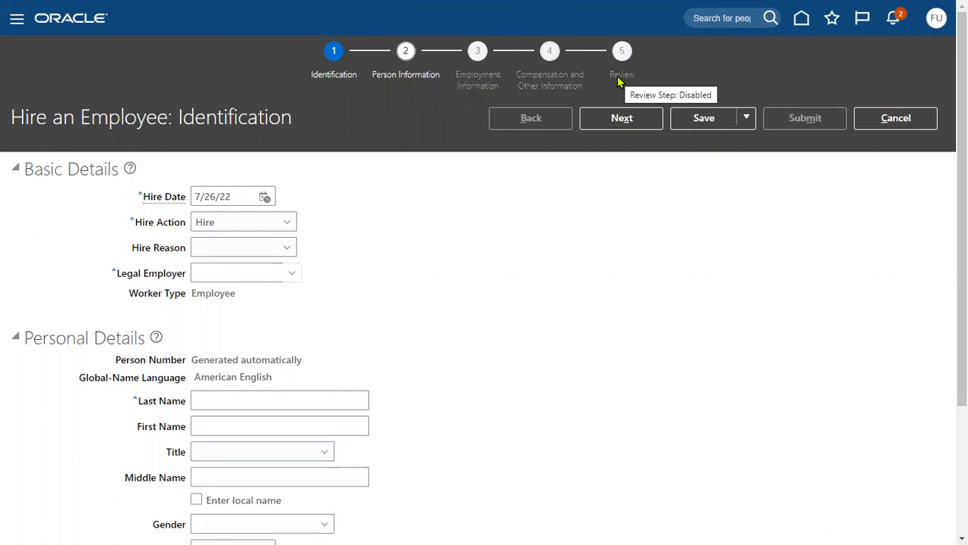
Step: Set hire date 1/1/19, reason 'Hire to fill vacant position', and legal employer US1 Legal Entity
drag(244, 193, 190, 195)
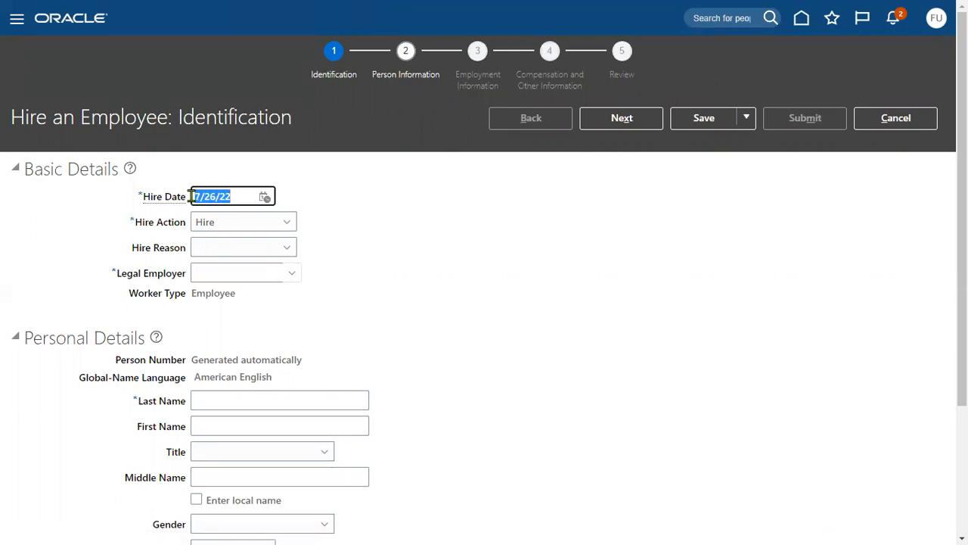
text(1/1/19)
key(Tab)
click(218, 256)
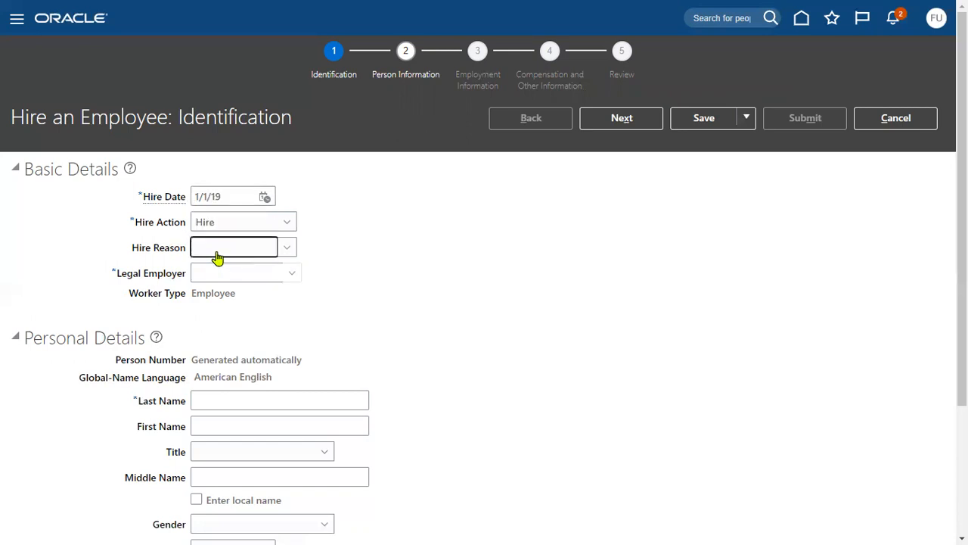
click(218, 261)
click(220, 285)
click(220, 279)
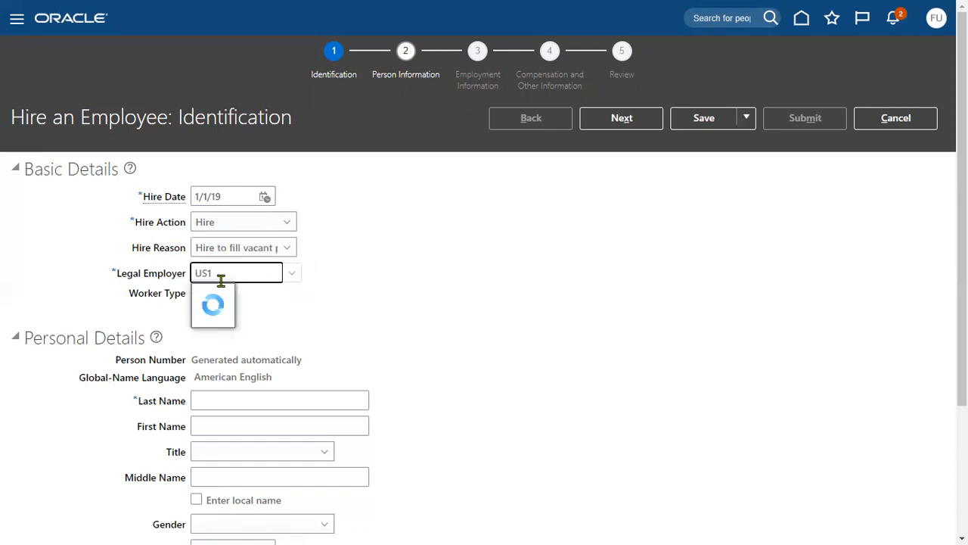
click(260, 301)
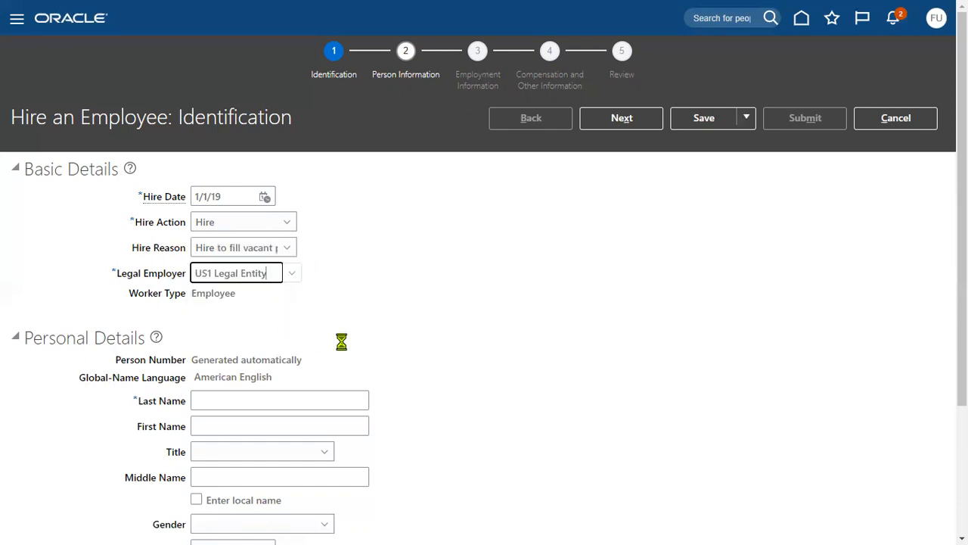
Step: Enter the new hire's last name, set gender to Male, and fill in the date of birth
scroll(340, 340, down, 3)
click(319, 258)
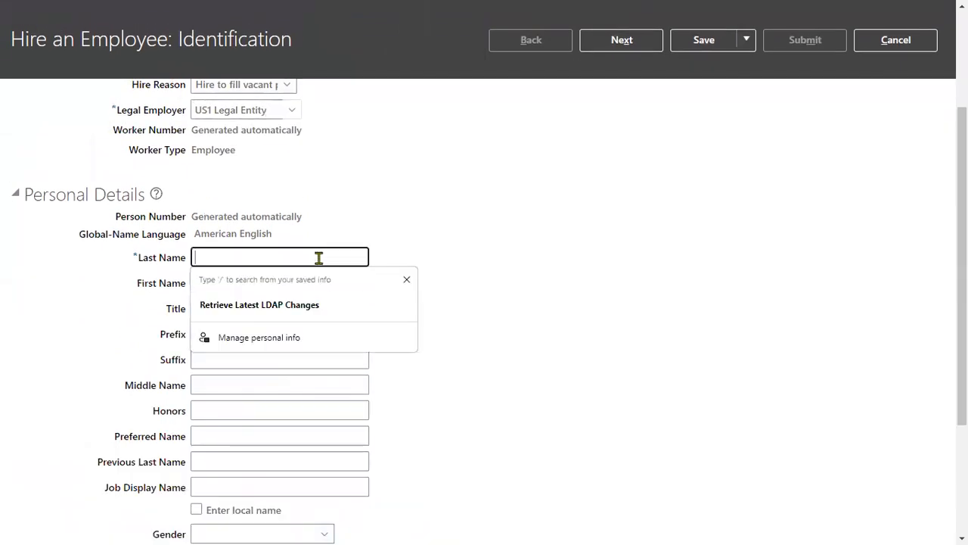
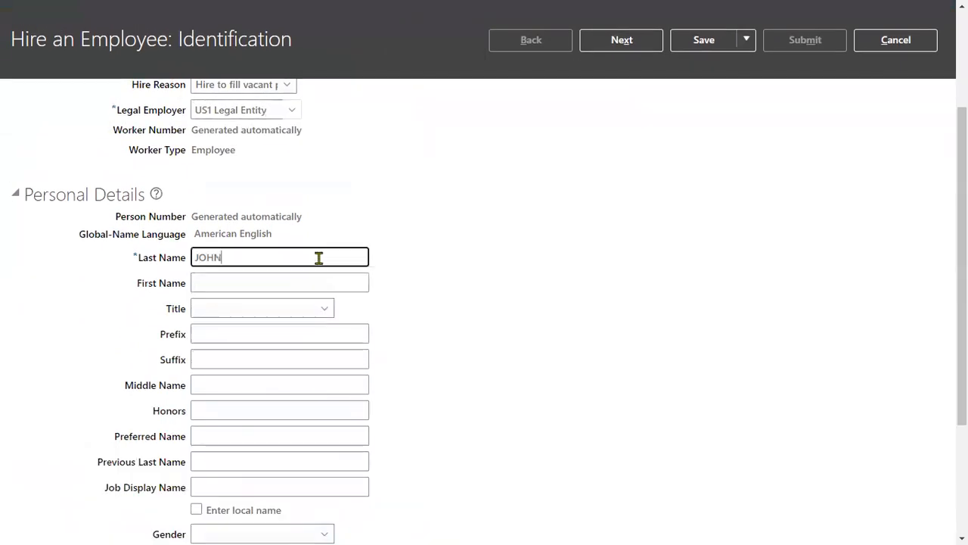
key(Tab)
key(Tab)
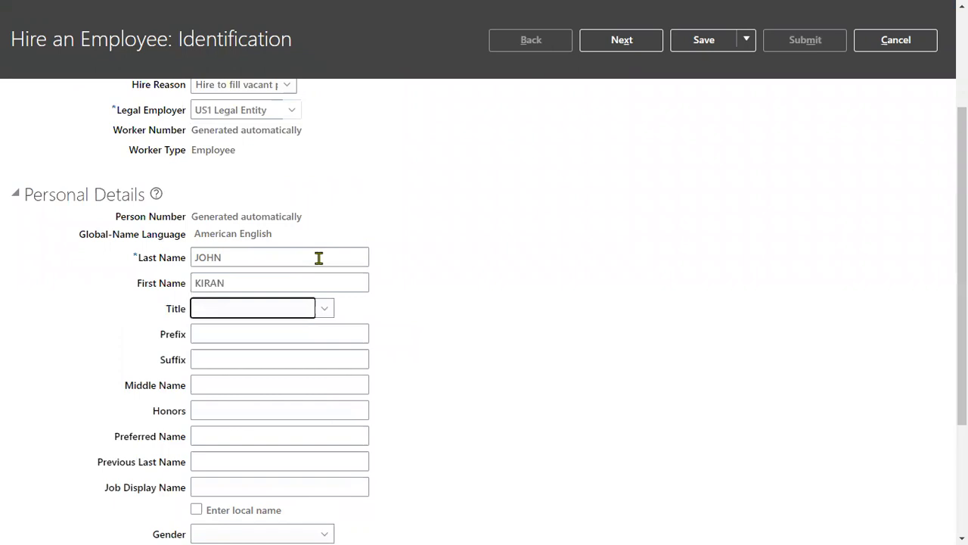
scroll(314, 280, down, 3)
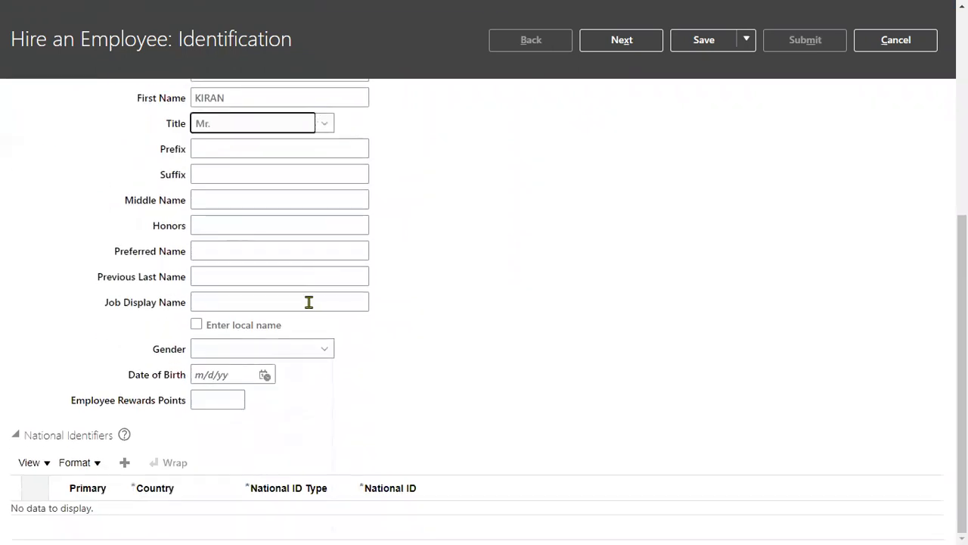
click(261, 348)
click(210, 403)
click(216, 381)
text(1/1/88)
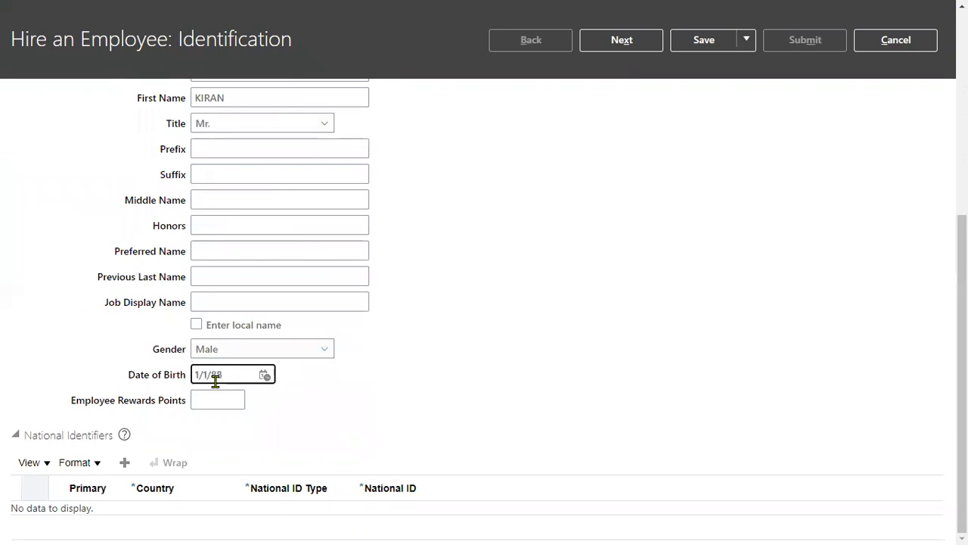
click(206, 423)
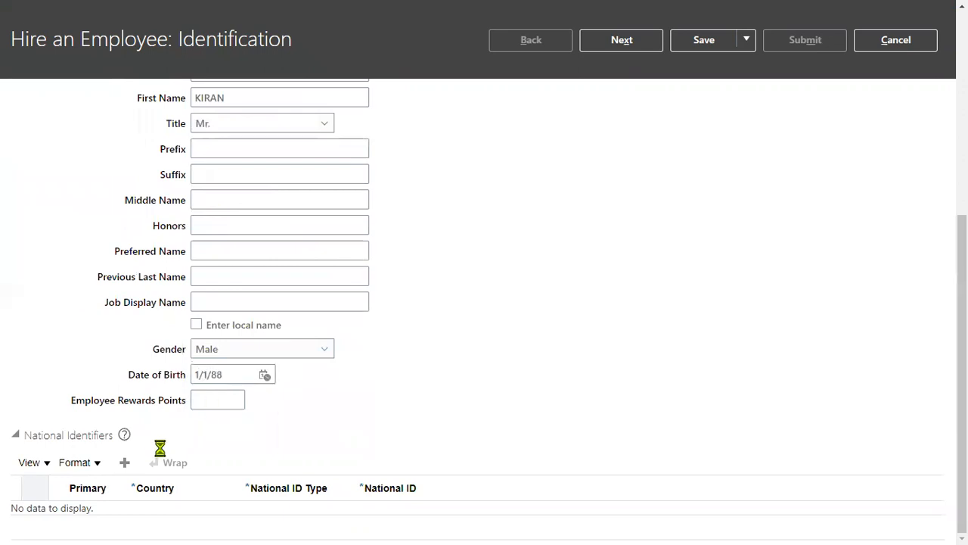
Step: Add a national identifier row of type Social Security Number
click(128, 467)
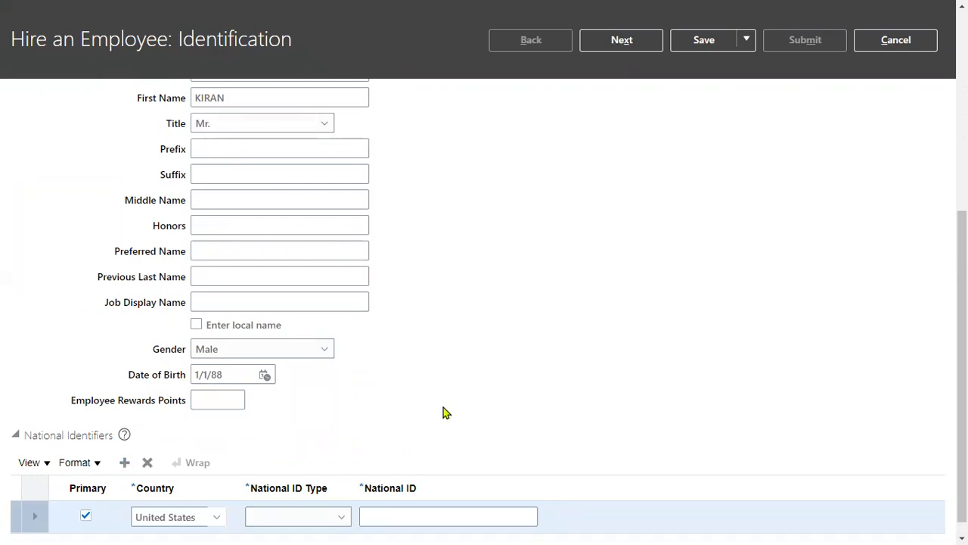
click(314, 516)
click(367, 470)
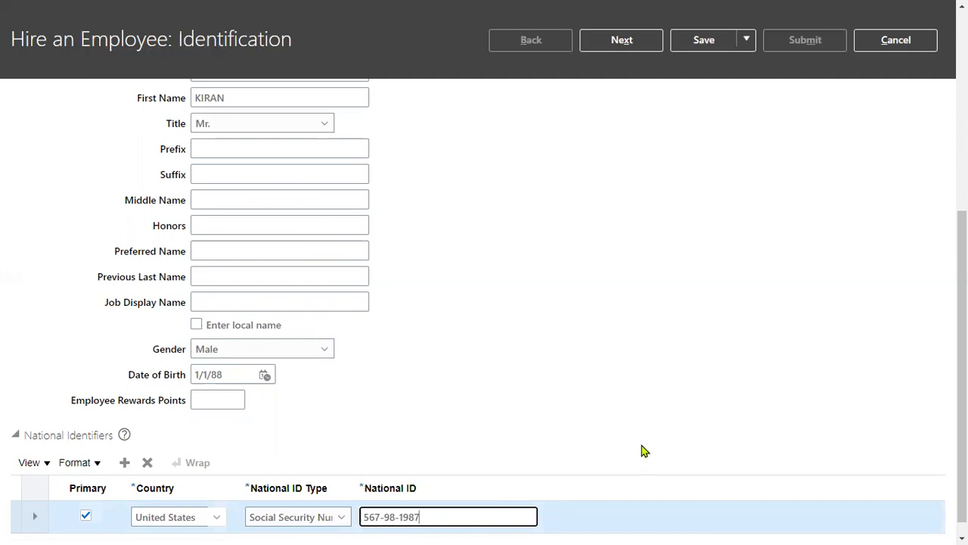
click(619, 370)
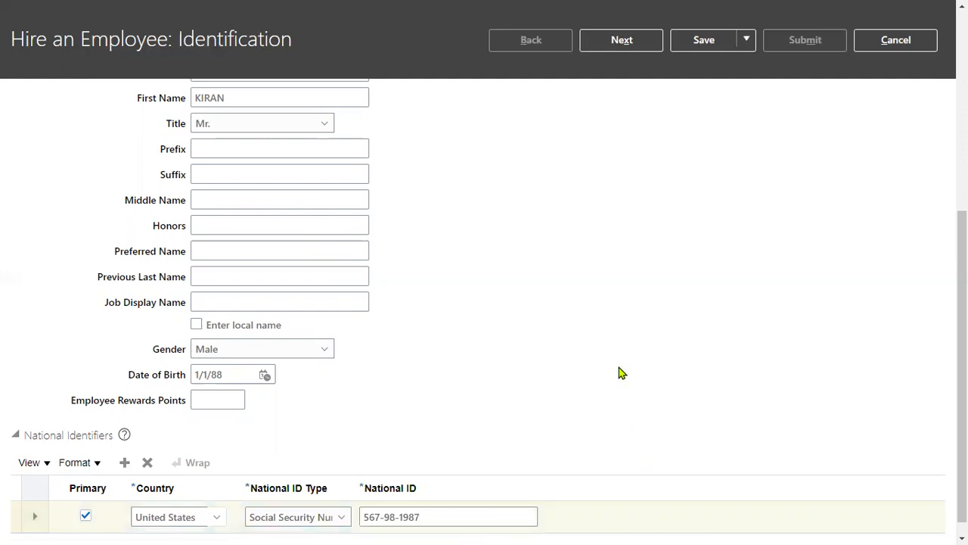
scroll(572, 292, up, 5)
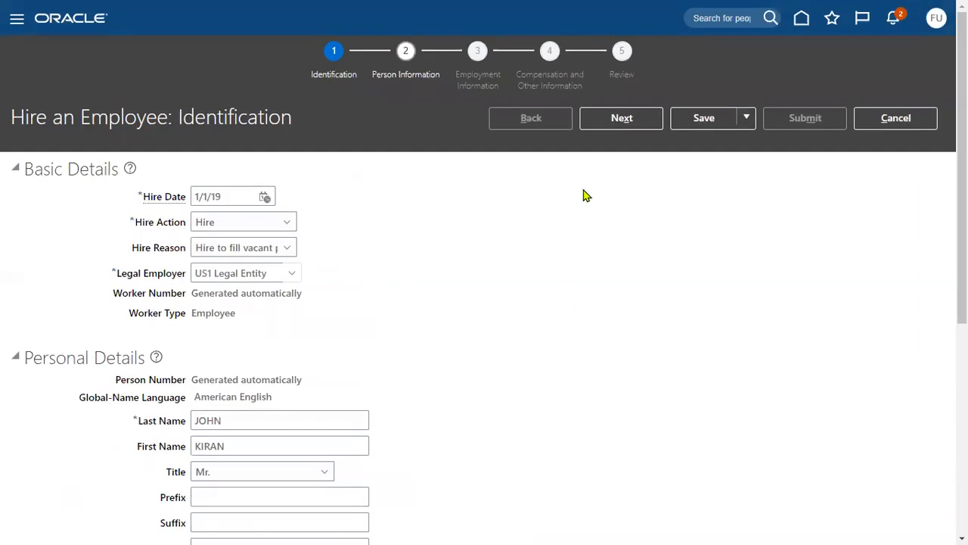
Step: Move on to the Person Information step and review the Home Address and Email sections
click(621, 119)
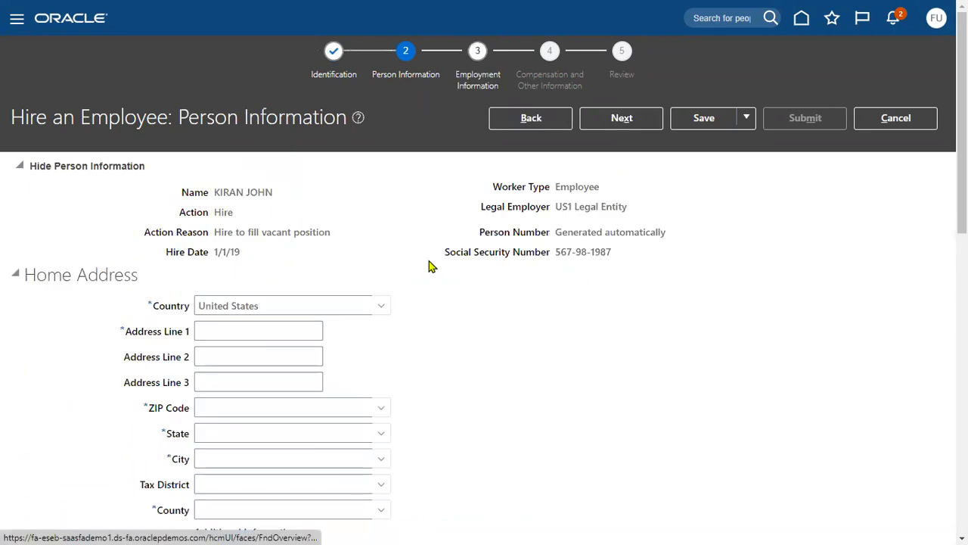
drag(26, 275, 124, 275)
scroll(112, 347, down, 4)
drag(28, 242, 76, 244)
scroll(63, 292, down, 2)
click(43, 219)
double_click(44, 219)
scroll(81, 328, down, 2)
Step: Set marital status to Married and expand Citizenship and Visa Information
click(227, 272)
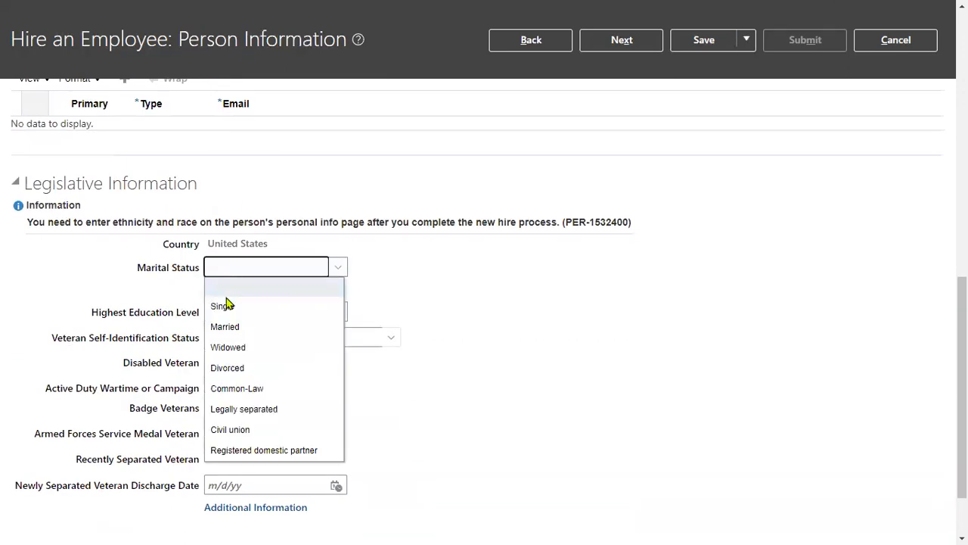
click(224, 326)
scroll(142, 344, down, 1)
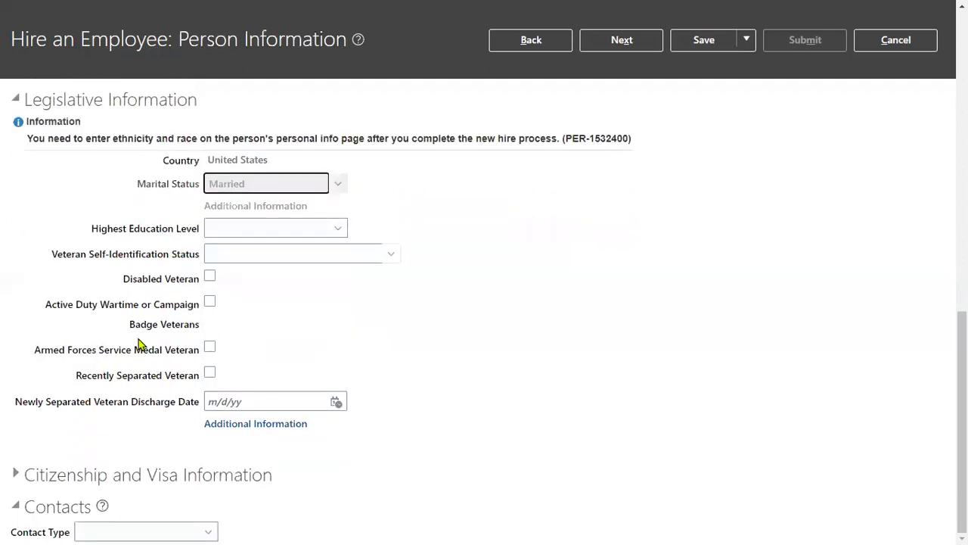
click(21, 478)
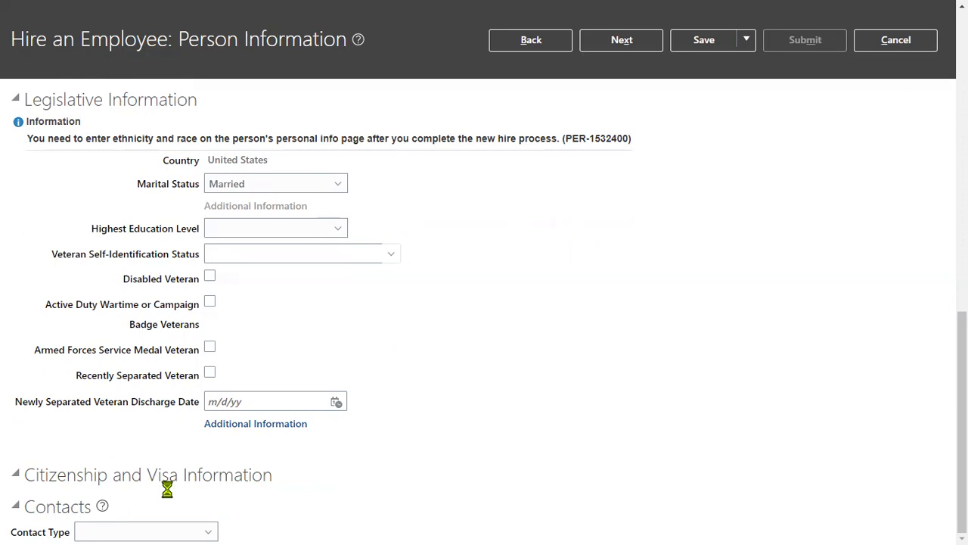
scroll(166, 478, down, 5)
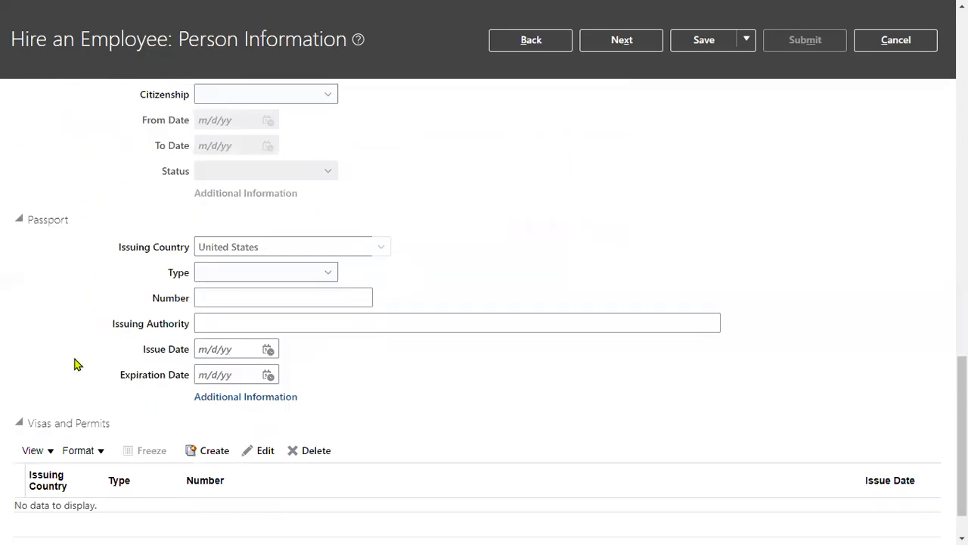
scroll(75, 370, down, 1)
Step: Check the contact type options without choosing one, then begin the first home address line
click(119, 530)
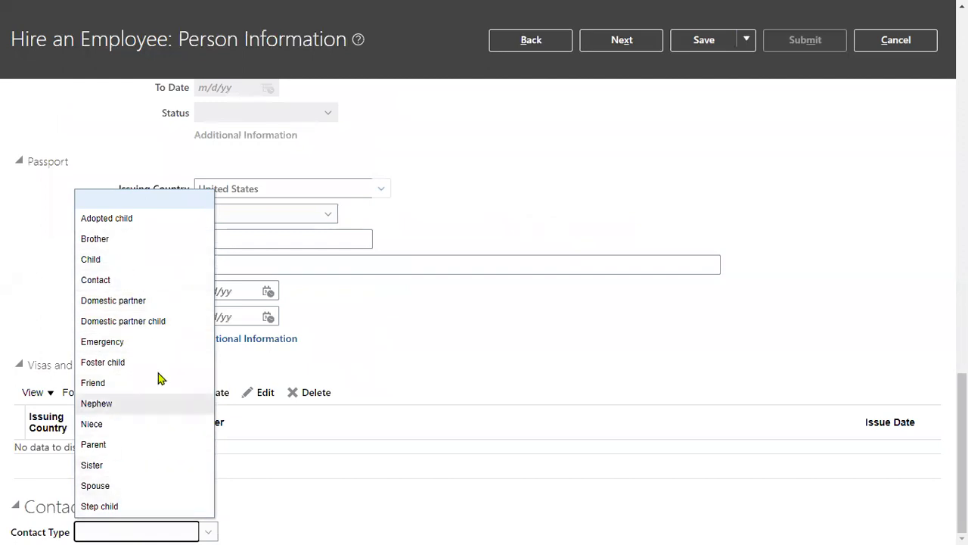
click(469, 325)
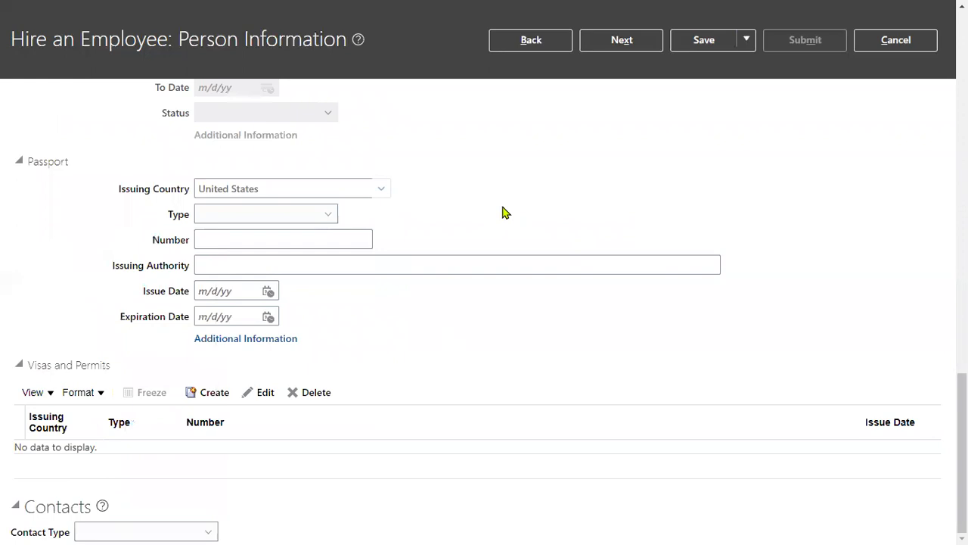
scroll(500, 223, up, 5)
scroll(497, 221, up, 10)
click(309, 320)
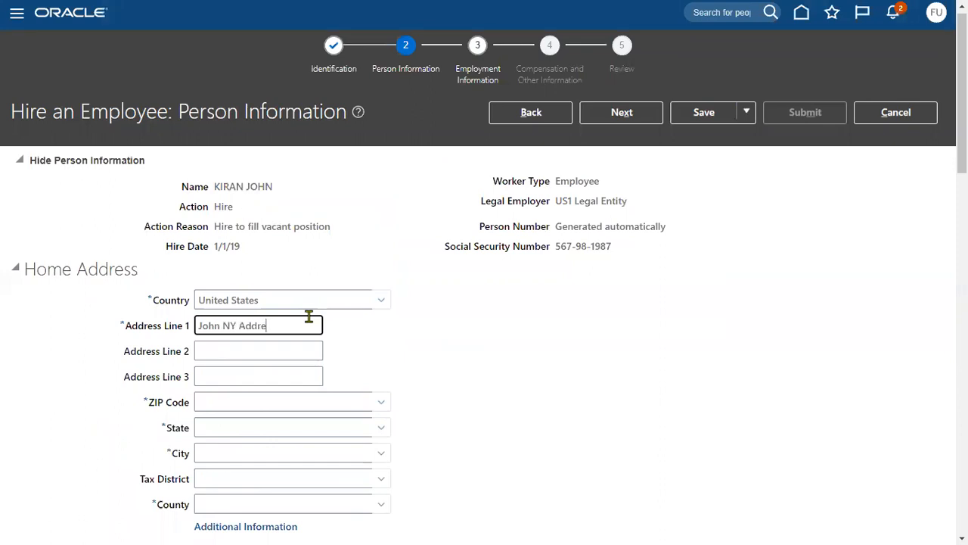
Step: Complete the home address with the ZIP code and proceed to Employment Information
key(Tab)
key(Tab)
key(Tab)
key(Tab)
key(shift+Tab)
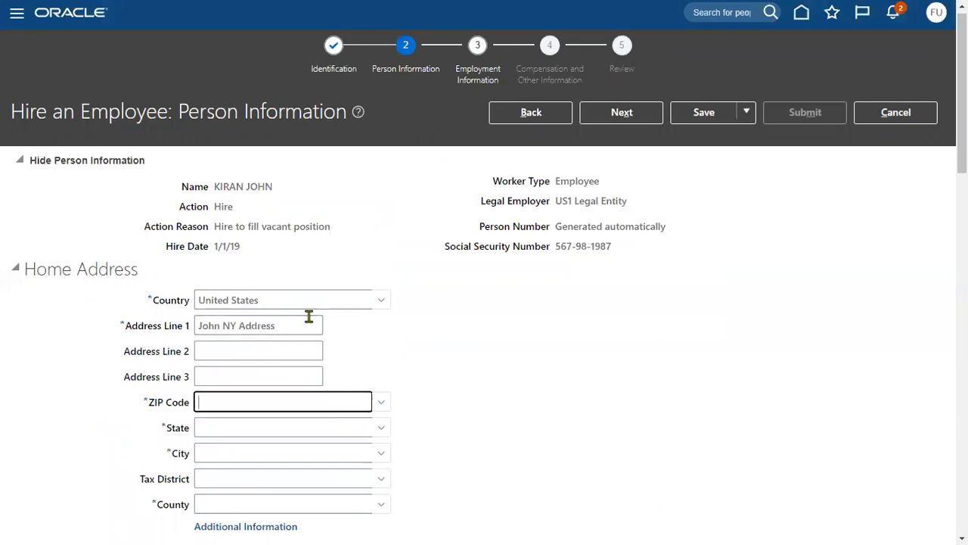
key(Tab)
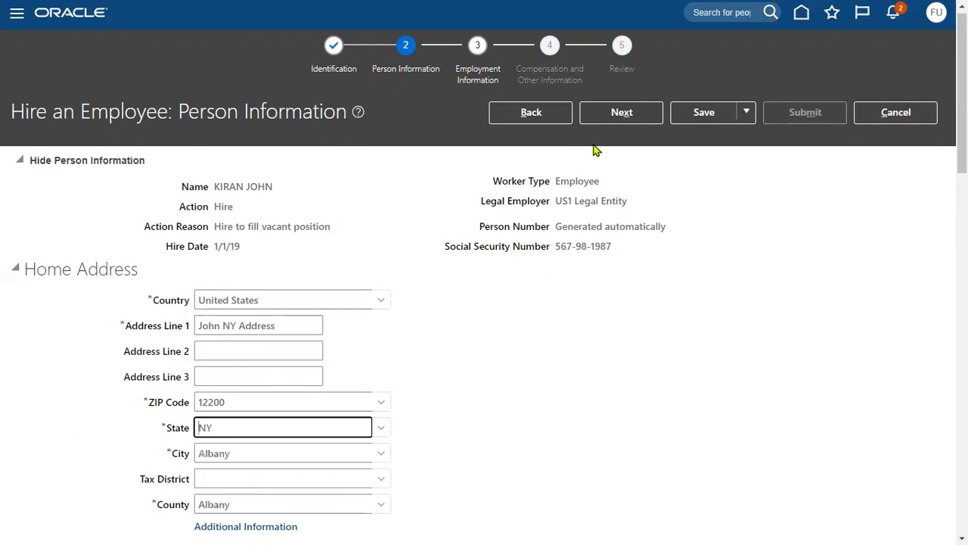
click(613, 110)
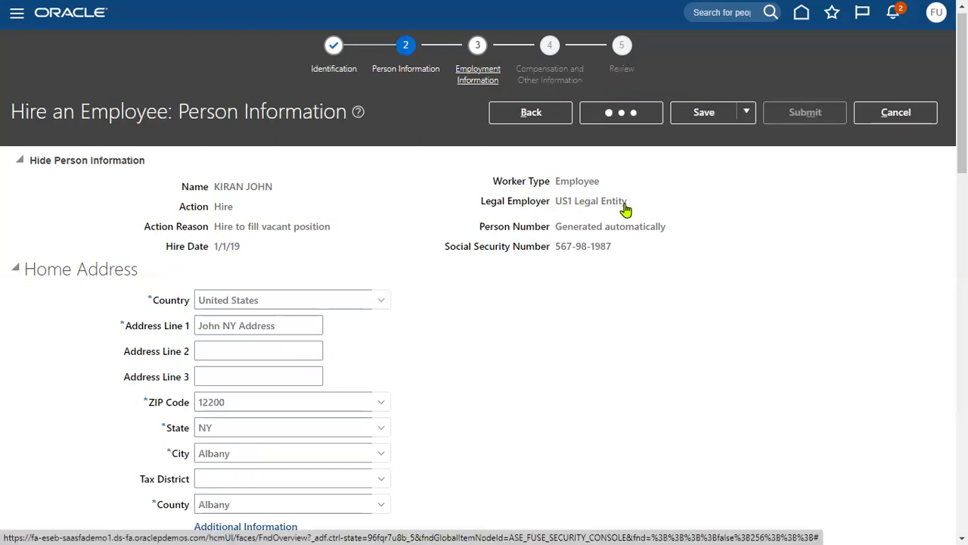
Step: Switch to the Excel training workbook and scroll back through its sheet tabs
key(alt+Tab)
key(alt+Tab)
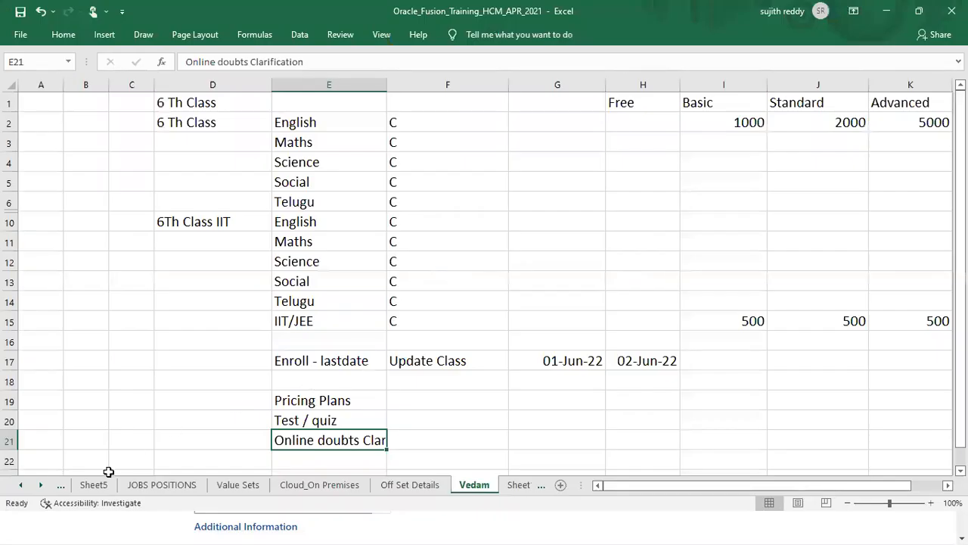
click(24, 485)
click(24, 485)
click(24, 485)
click(24, 486)
Step: Scroll the sheet tabs to the start and open the ESC sheet
click(21, 485)
click(21, 484)
click(21, 485)
click(22, 485)
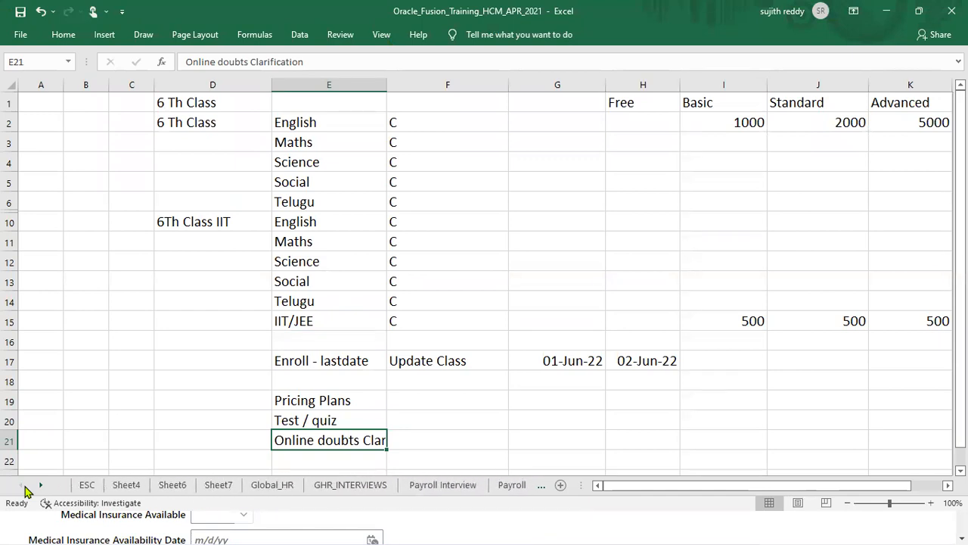
click(85, 485)
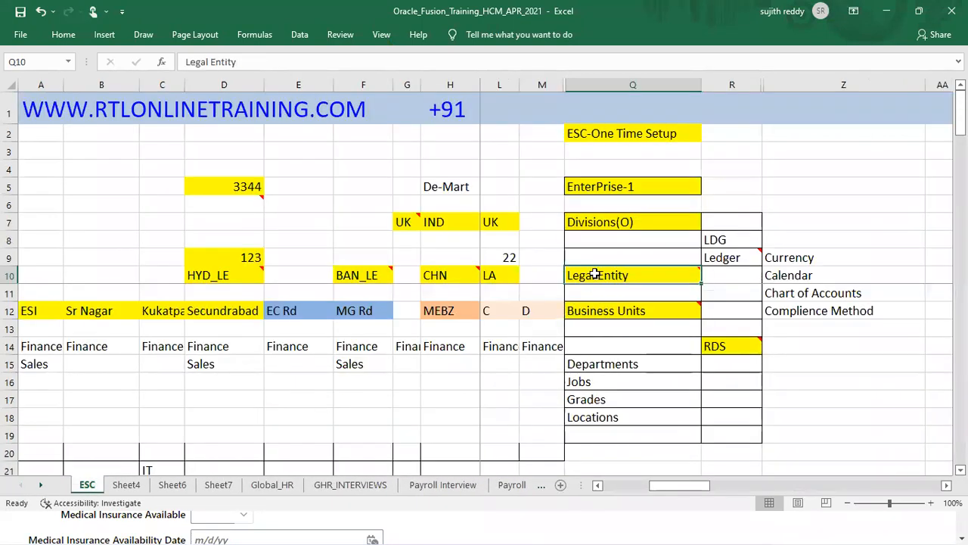
Step: Walk through the Business Units, Departments, Jobs, Grades and Locations entries, then return to HCM
click(605, 310)
click(634, 364)
click(632, 382)
click(630, 399)
click(630, 416)
key(alt+Tab)
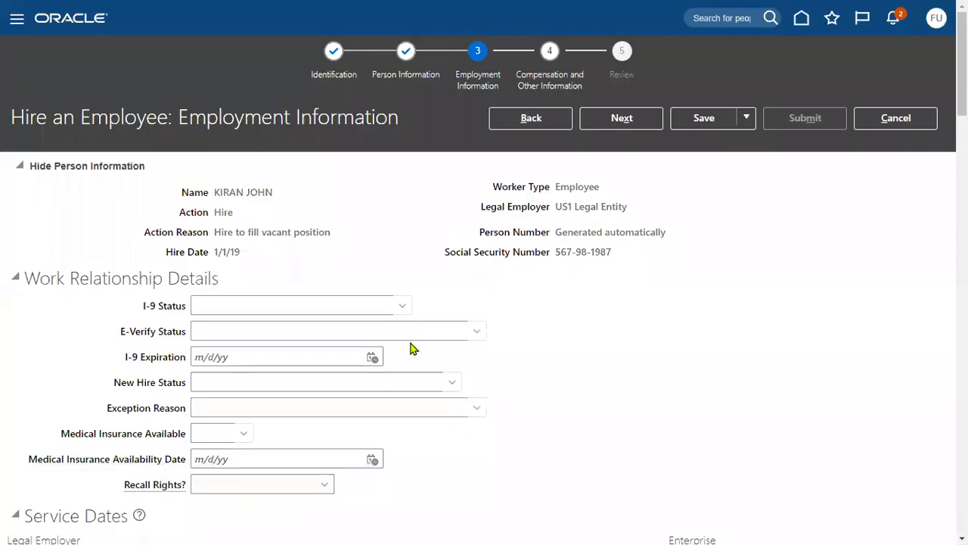
Step: Set the business unit to US1 Business Unit
drag(556, 209, 618, 227)
scroll(562, 294, down, 5)
click(286, 394)
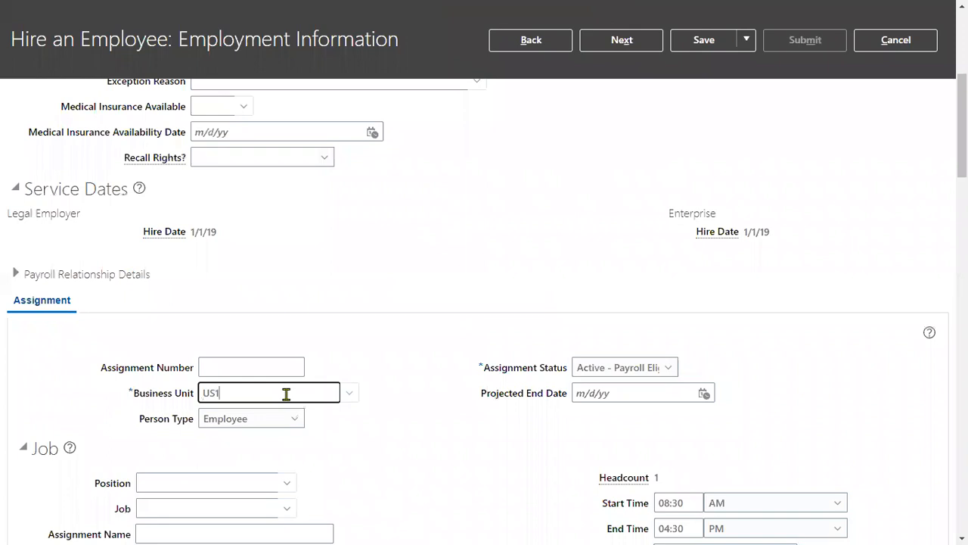
click(226, 416)
scroll(373, 421, down, 4)
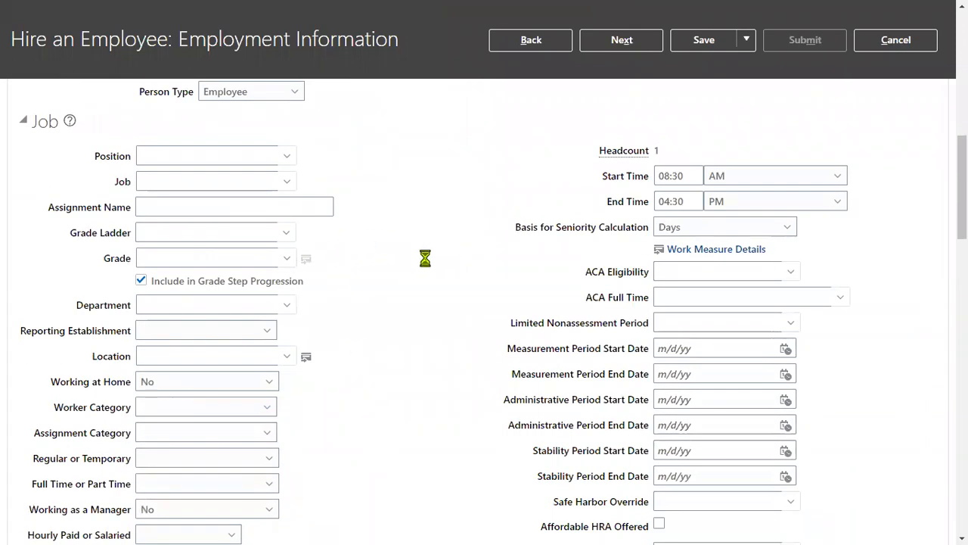
scroll(420, 306, up, 2)
Step: Search 'HUMAN' in the Job field and select Human Resources Business Partner
click(251, 318)
click(240, 340)
text(HUMAN)
key(Tab)
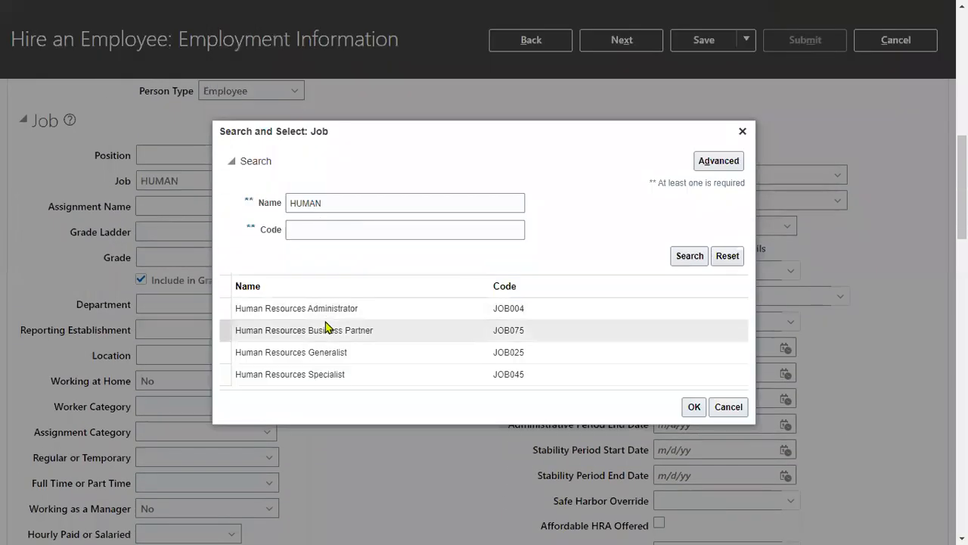
click(325, 330)
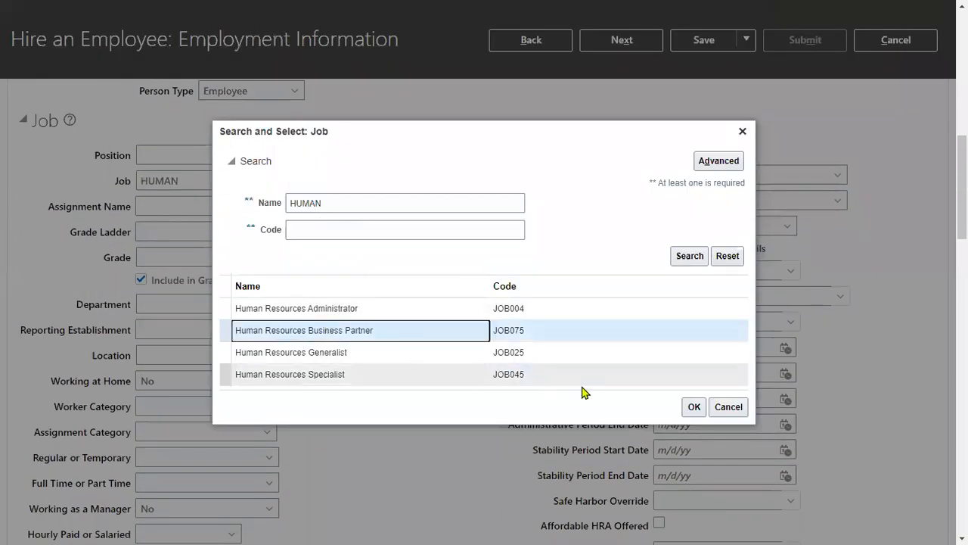
click(690, 407)
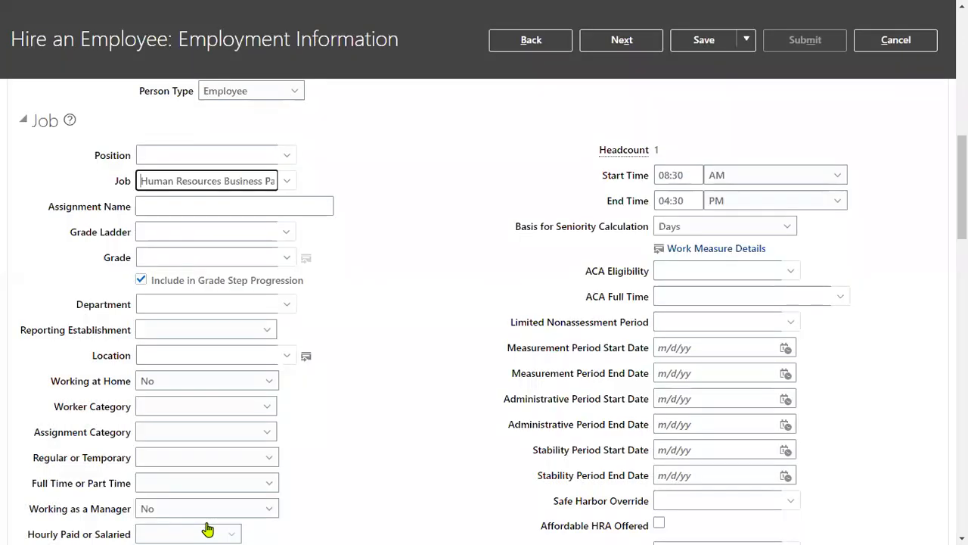
scroll(207, 521, down, 3)
Step: Set the work location to Redwood City
click(188, 110)
text(RED)
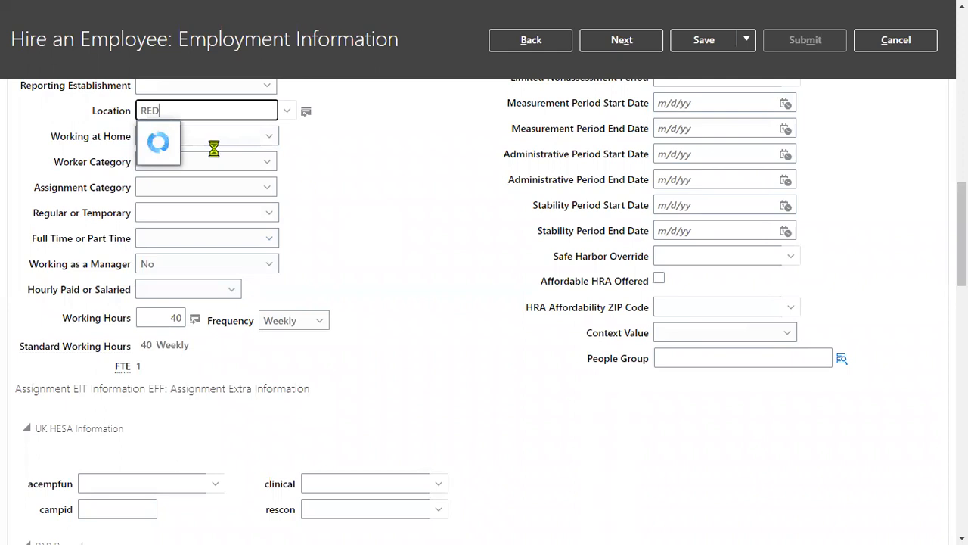
click(192, 137)
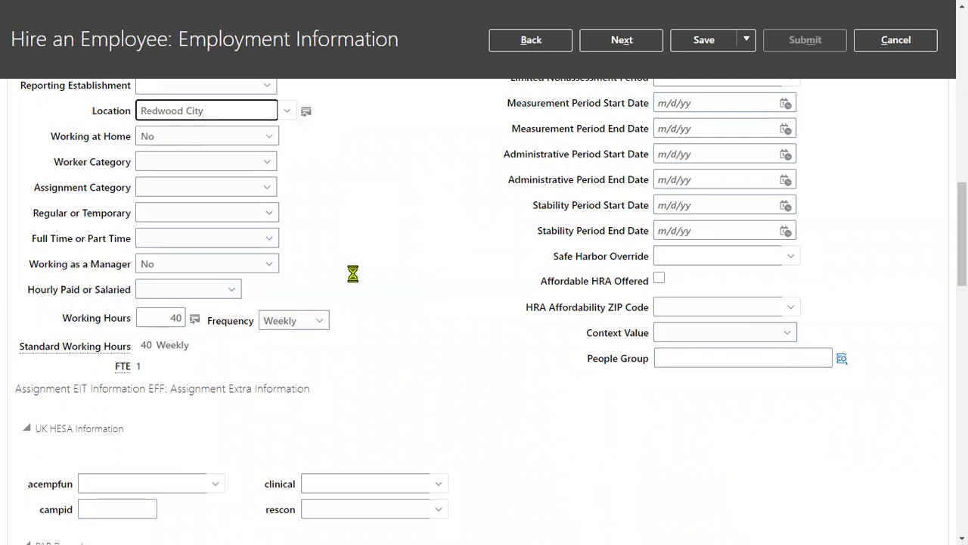
scroll(201, 428, down, 5)
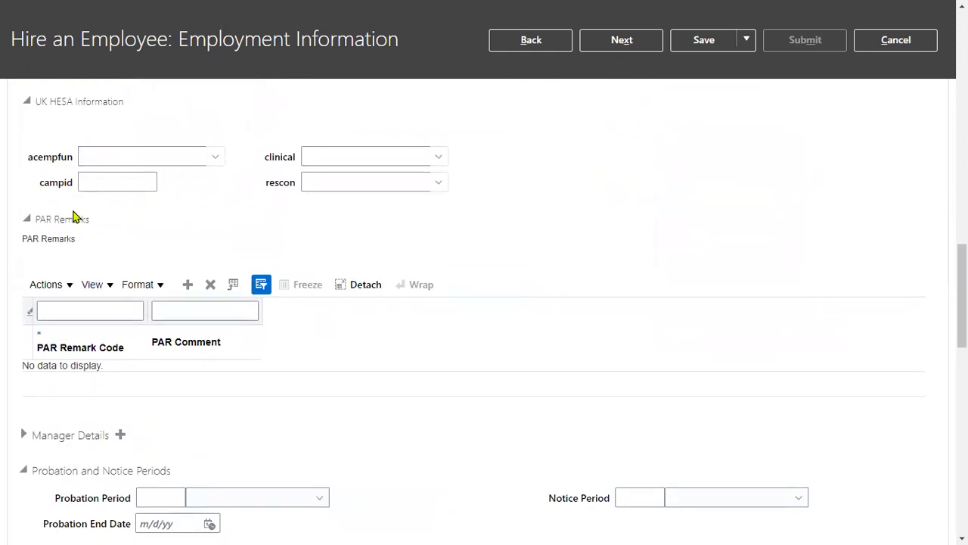
Step: Expand Manager Details and assign the matching HR analyst as line manager
click(36, 434)
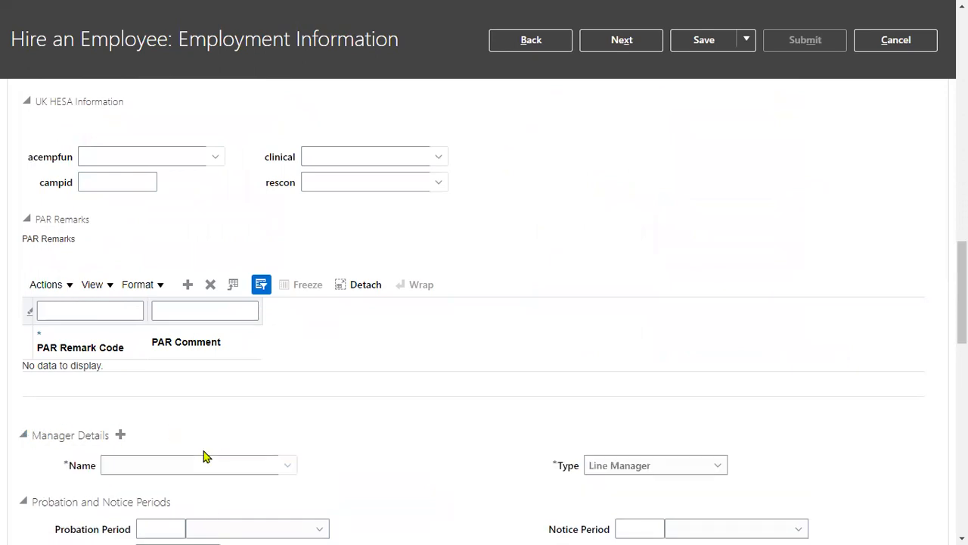
click(196, 461)
text(FE)
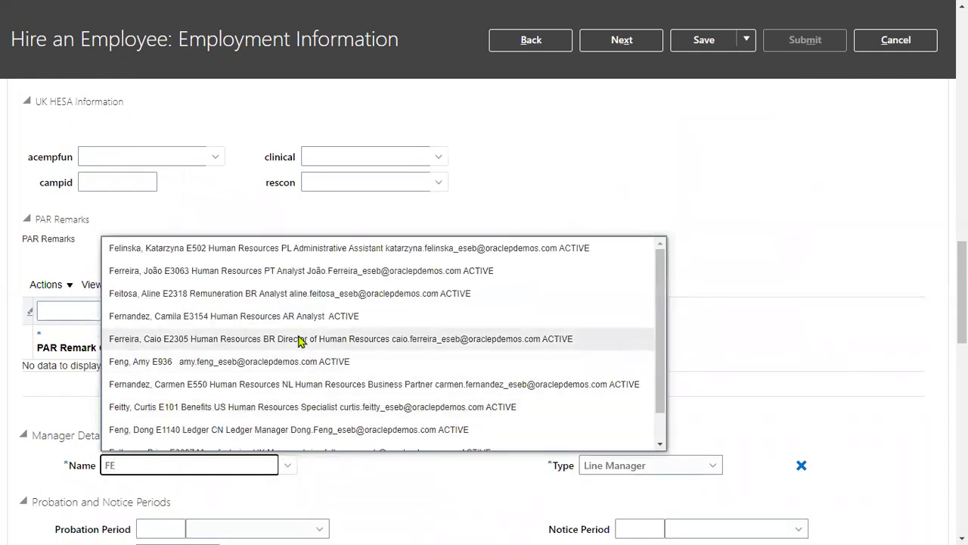
click(302, 317)
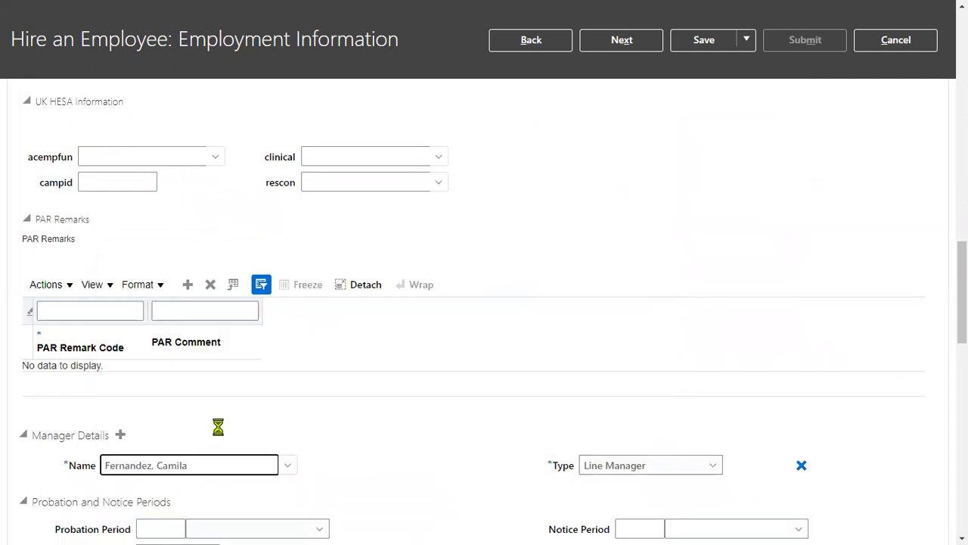
Step: Add a second manager and set their type to Project Manager
click(121, 434)
click(211, 463)
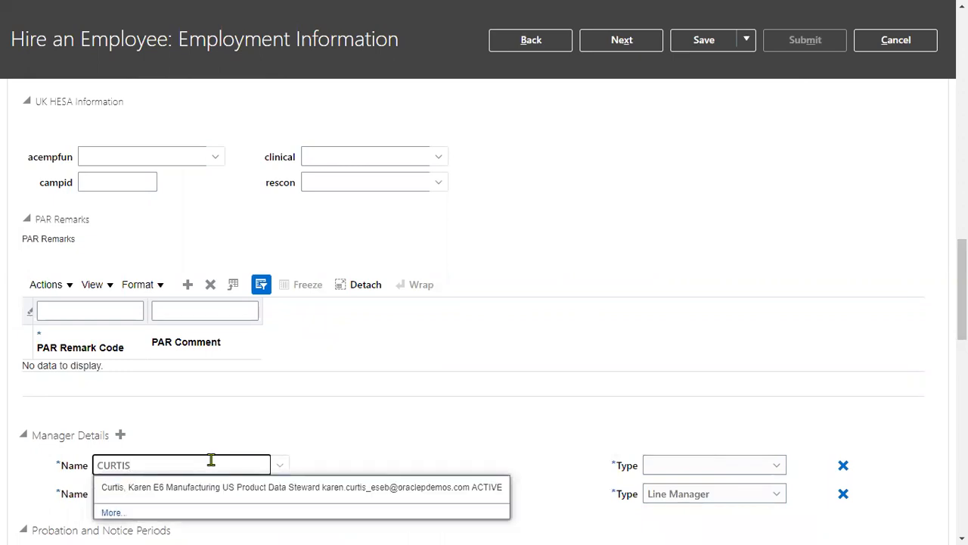
text(CURTIS)
click(206, 488)
click(657, 462)
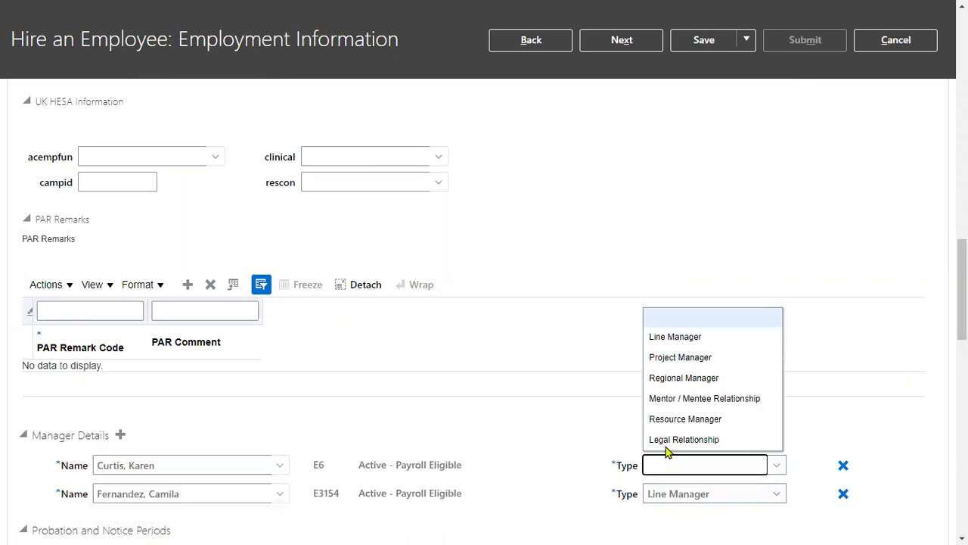
click(664, 358)
Step: Set probation to 2 Months and notice period to 1 Month, then continue
scroll(562, 451, down, 2)
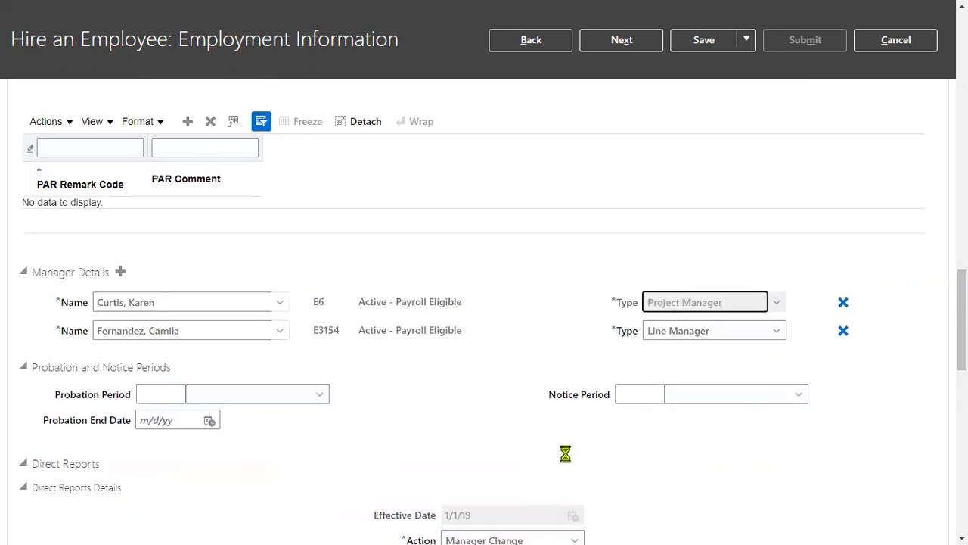
click(159, 394)
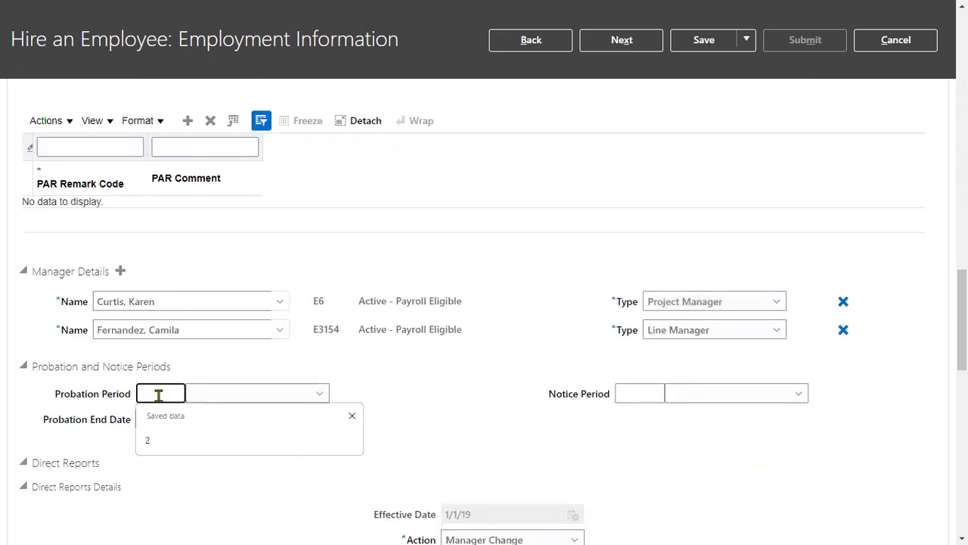
text(2)
click(227, 393)
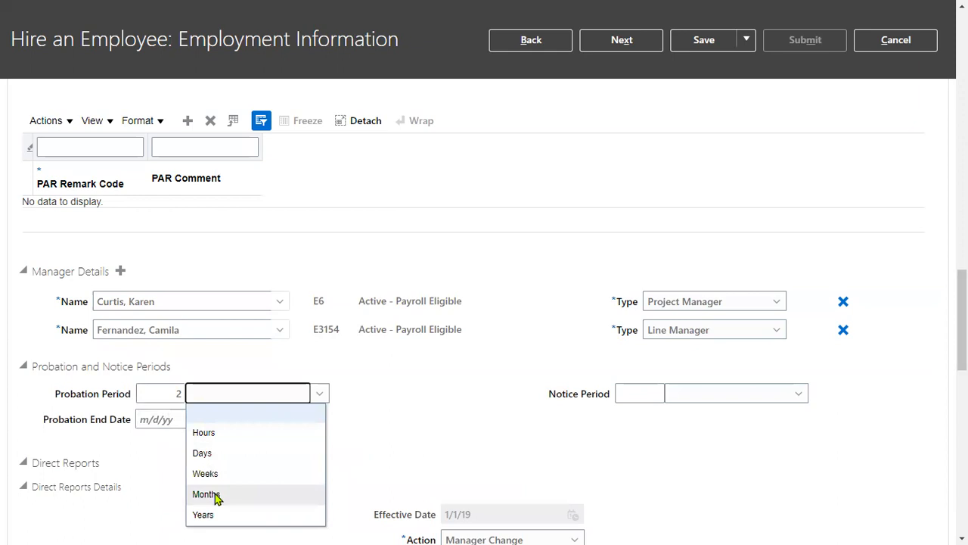
click(206, 494)
click(625, 394)
text(1)
click(737, 400)
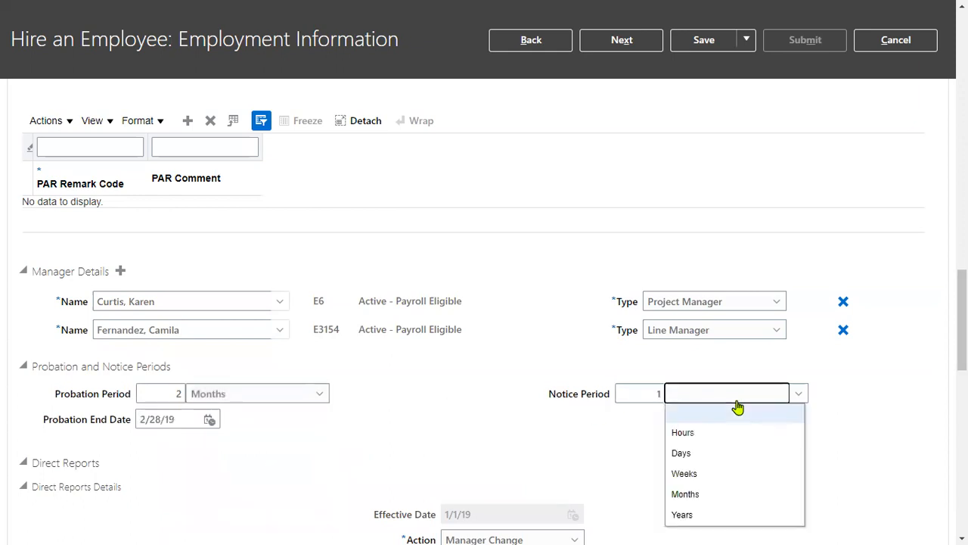
click(690, 495)
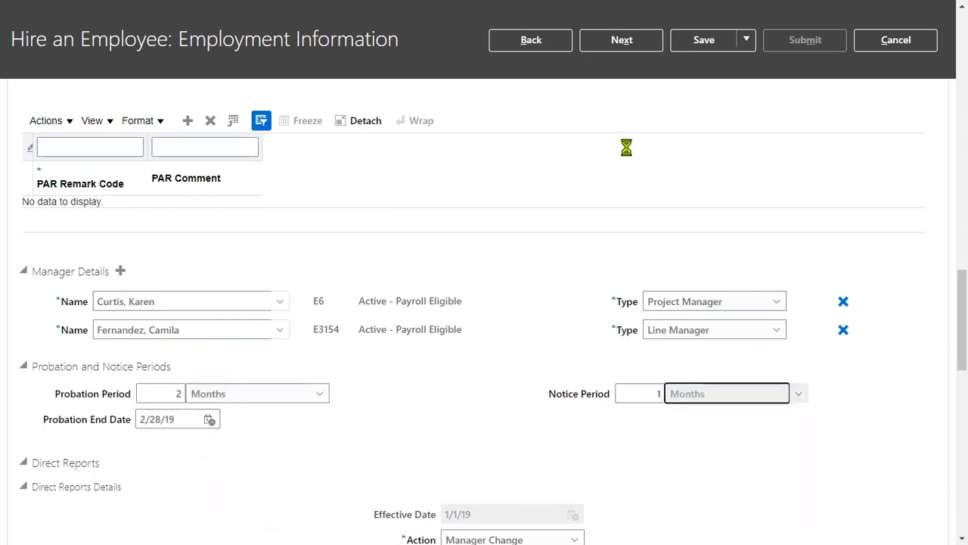
click(621, 40)
Step: Review the Salary Information on the Compensation step and continue to Review
scroll(576, 371, down, 4)
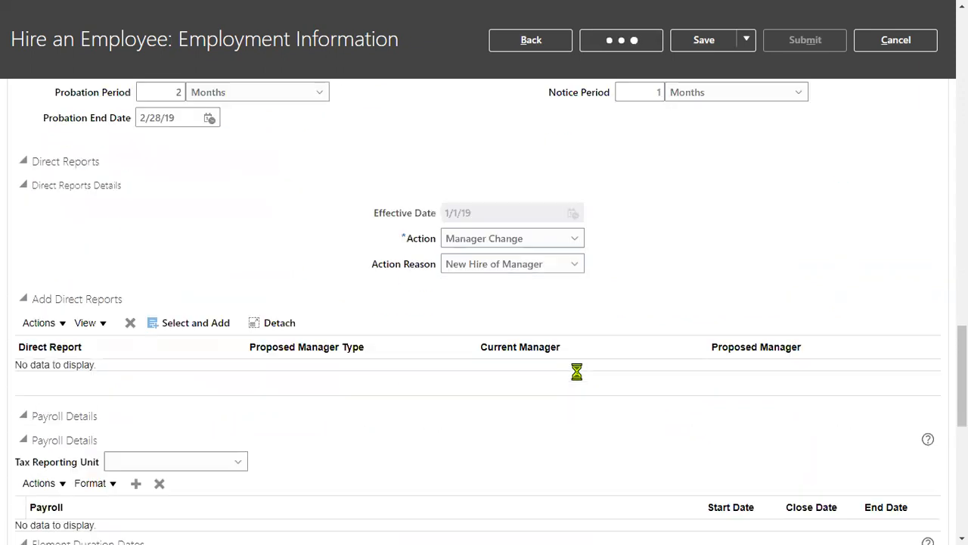
scroll(577, 371, down, 6)
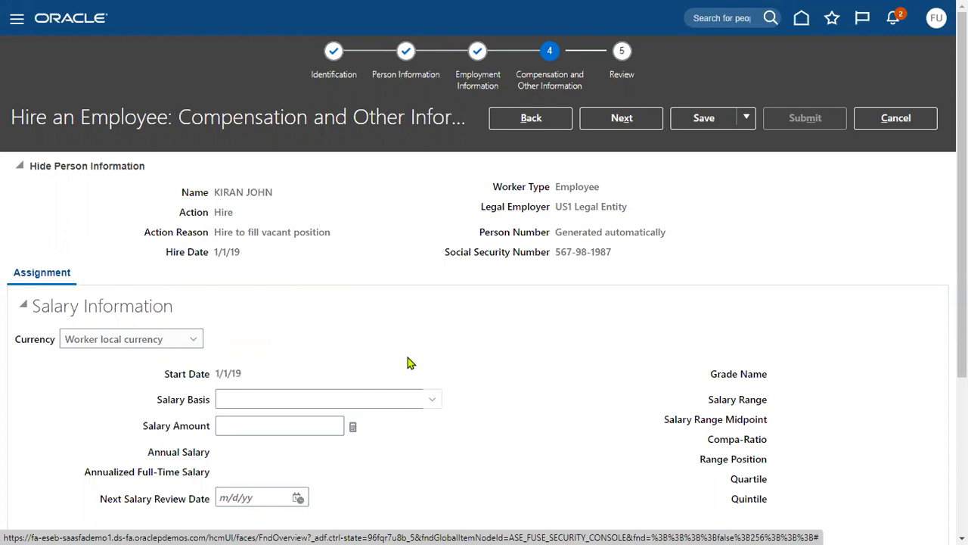
drag(32, 304, 162, 301)
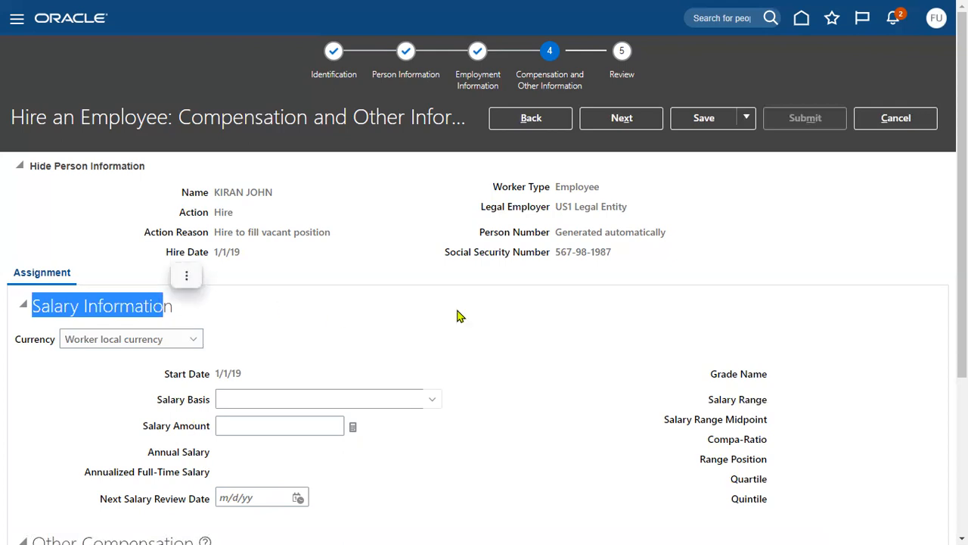
click(621, 121)
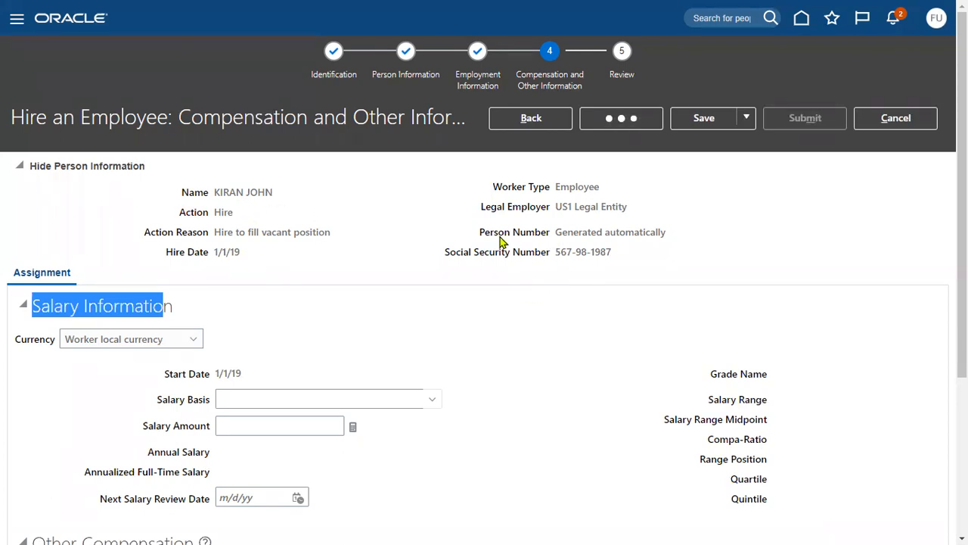
Step: Submit the hire request, confirming the warning and the confirmation message
drag(480, 234, 667, 252)
click(558, 234)
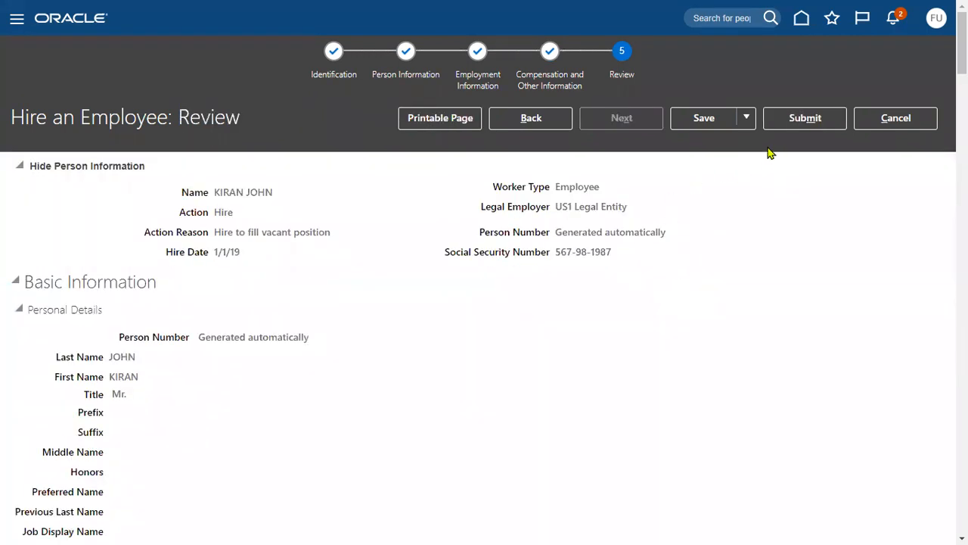
click(773, 119)
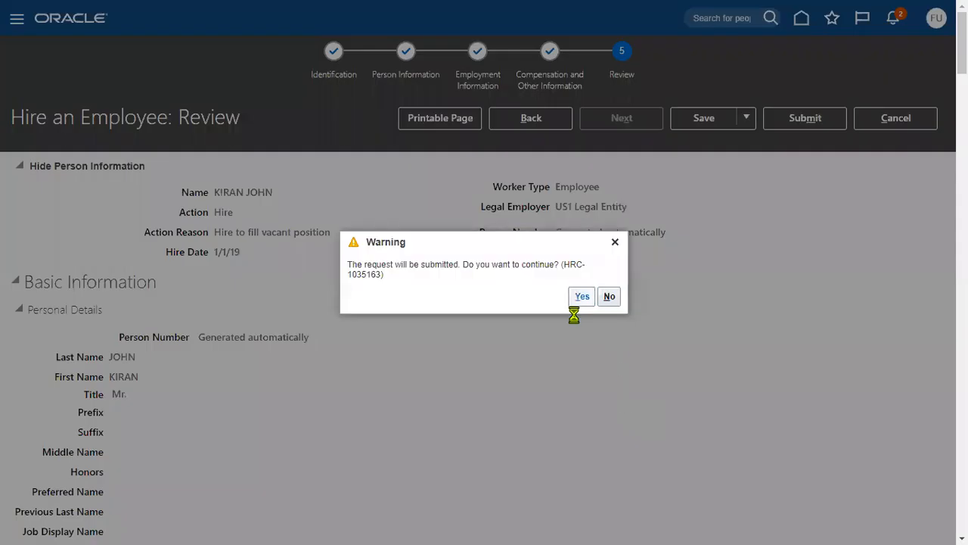
click(580, 298)
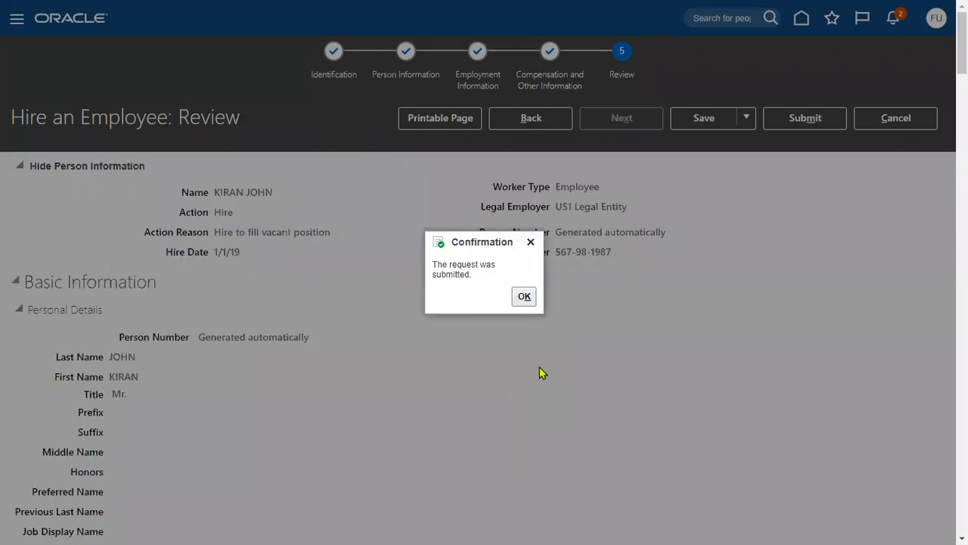
click(526, 296)
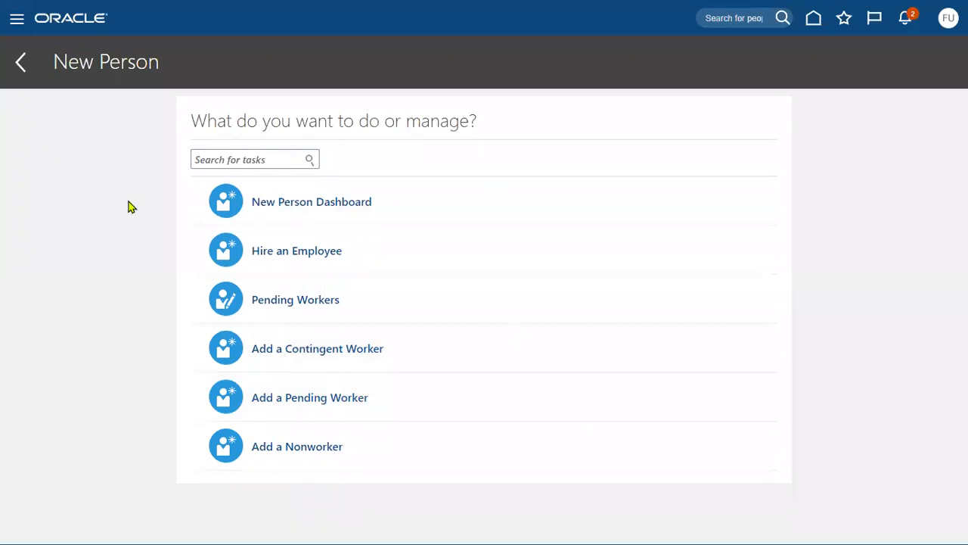
Step: Go to Person Management search via the Navigator under My Client Groups
click(22, 26)
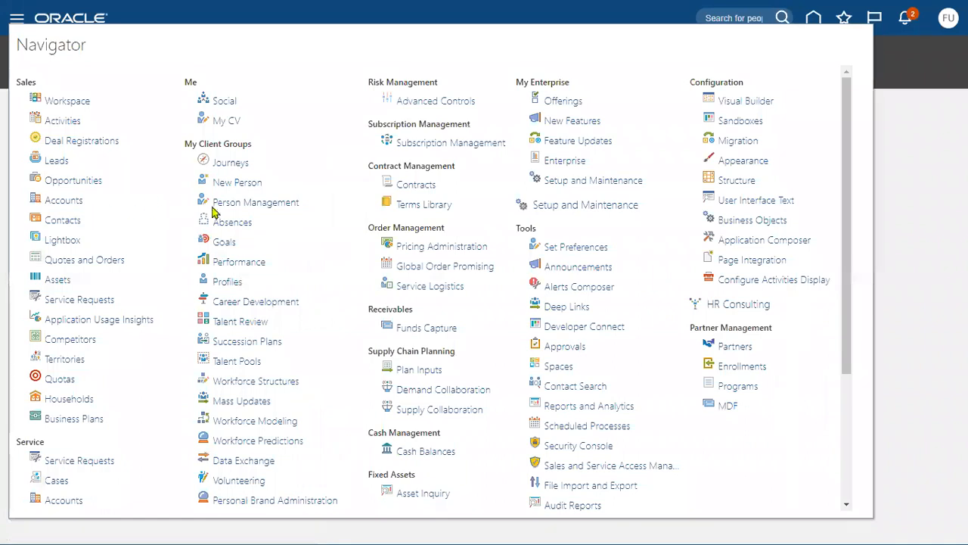
click(223, 208)
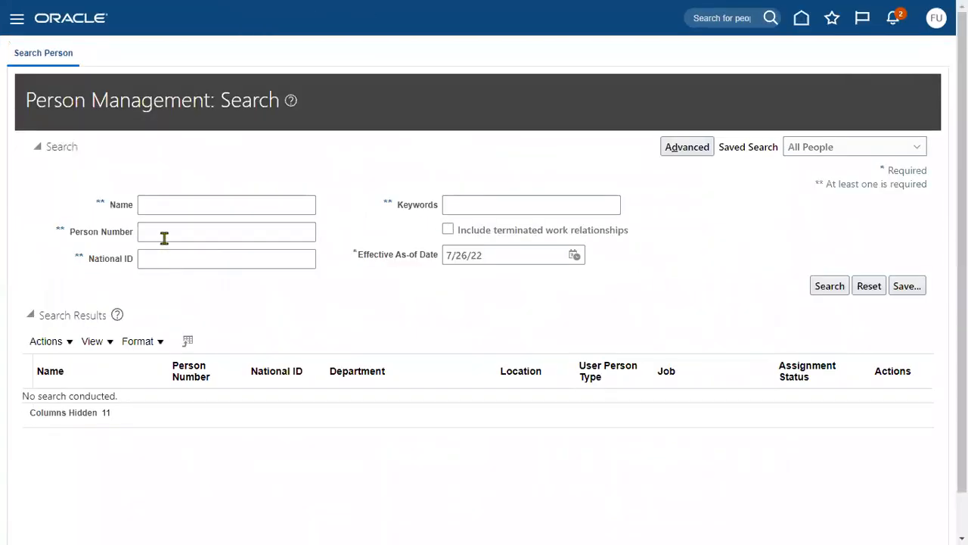
Step: Search people by the new hire's first name, then by their last name
click(171, 205)
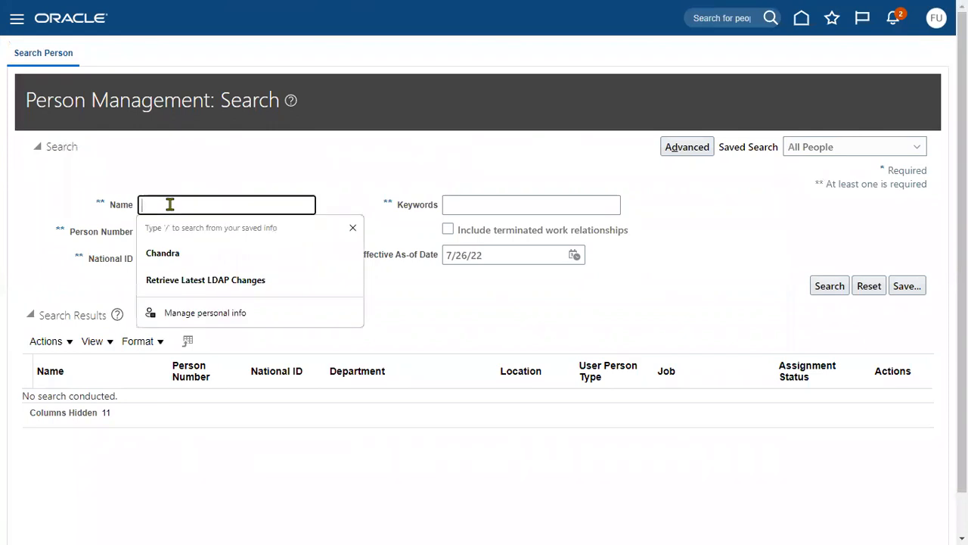
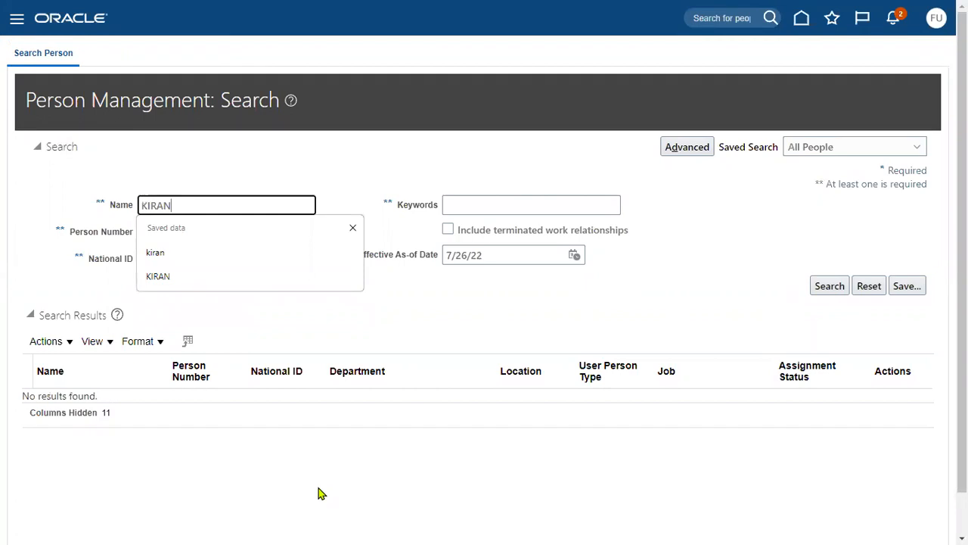
click(462, 319)
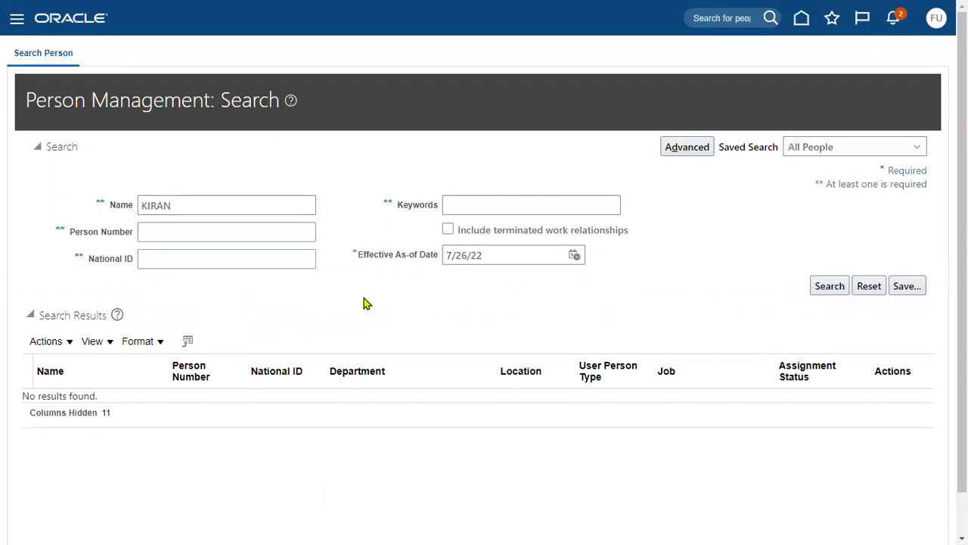
double_click(215, 205)
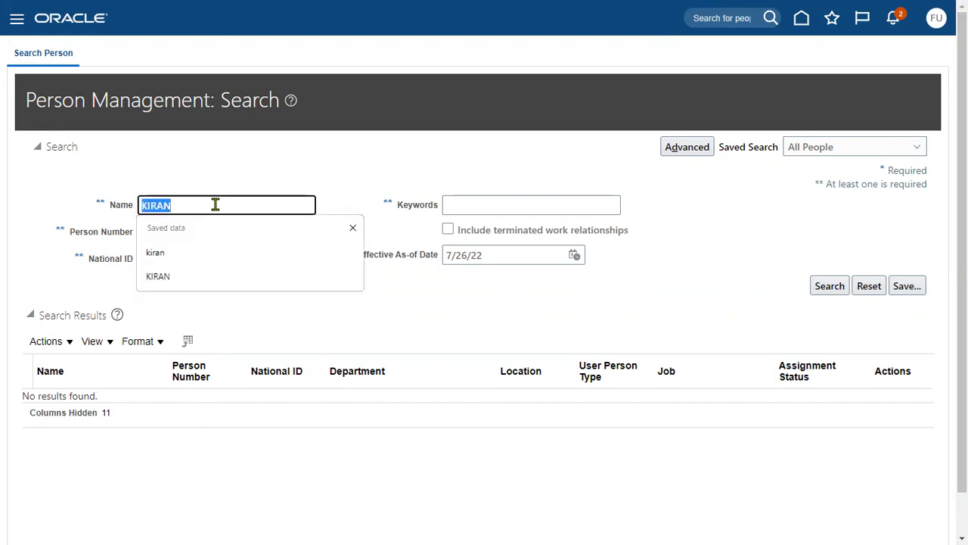
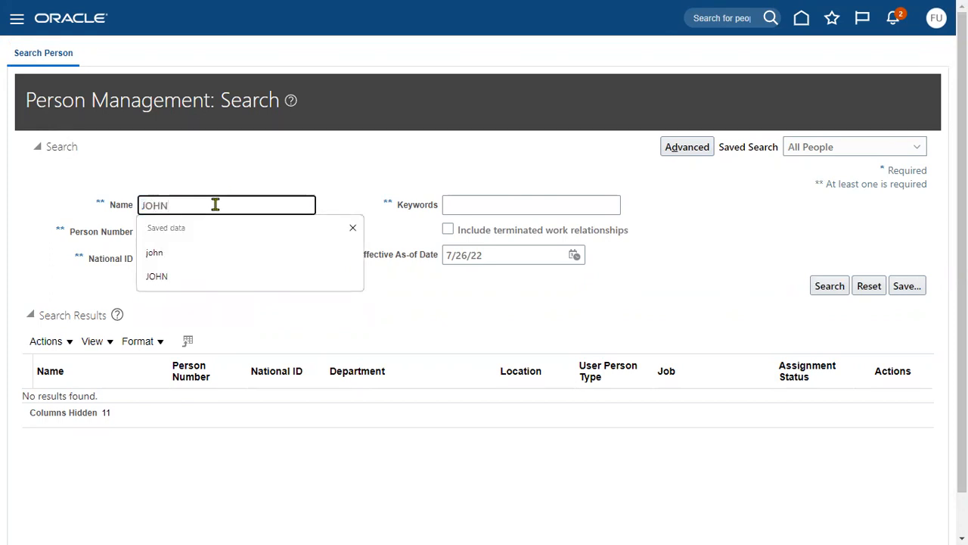
key(Return)
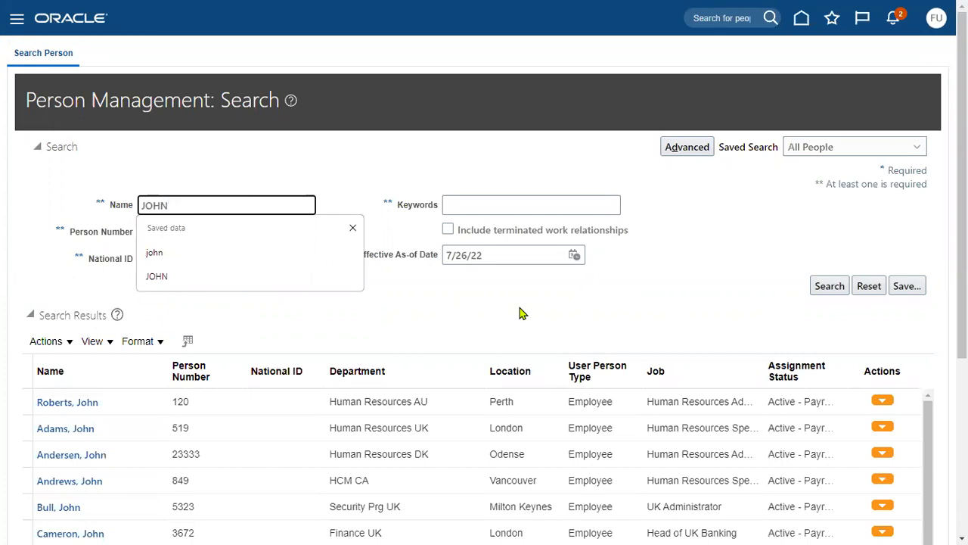
Step: Check the results and search again using last name, comma, first name
scroll(186, 499, down, 3)
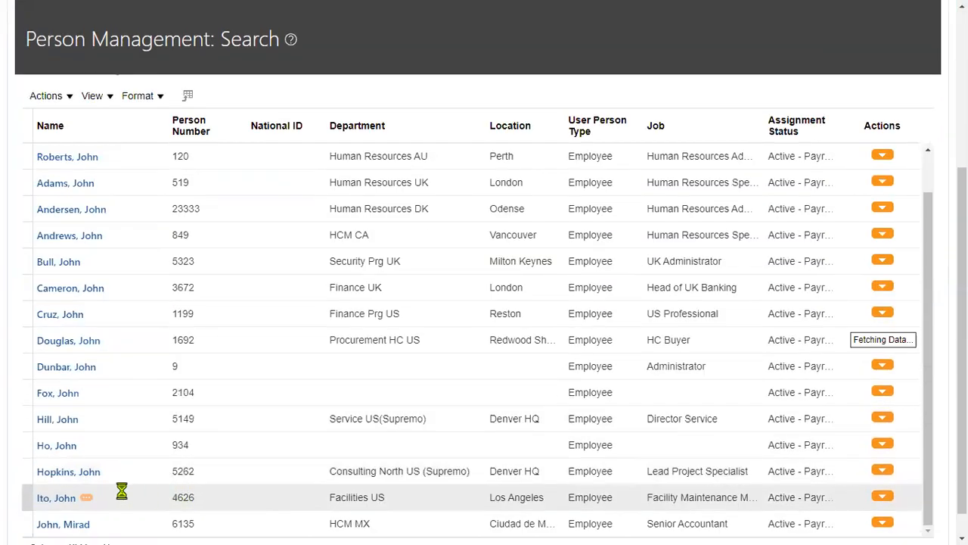
scroll(121, 490, down, 3)
scroll(125, 496, down, 5)
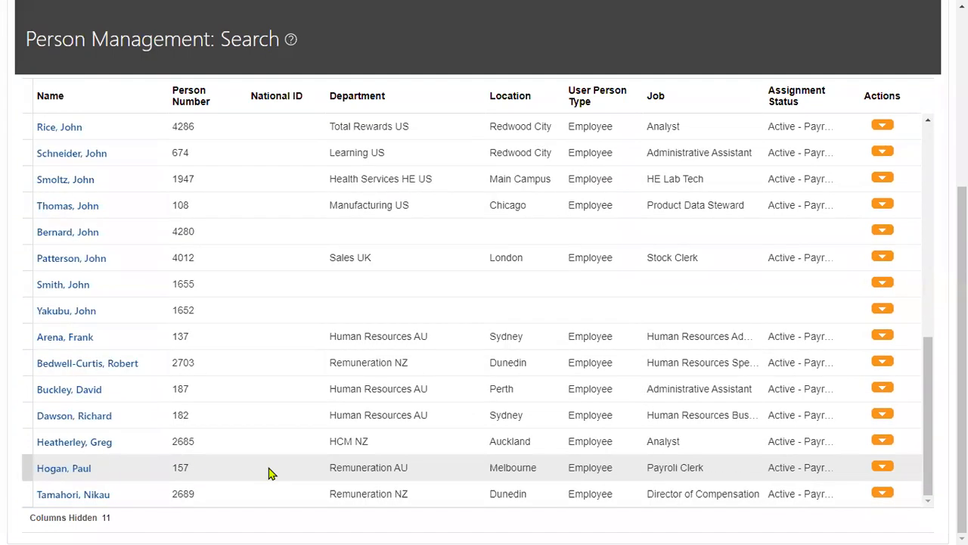
scroll(338, 364, up, 5)
scroll(339, 364, up, 5)
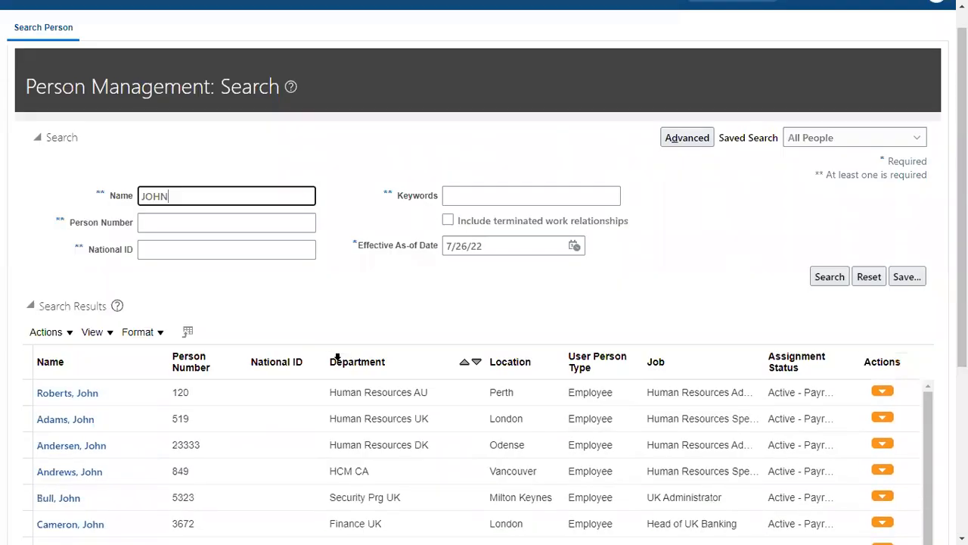
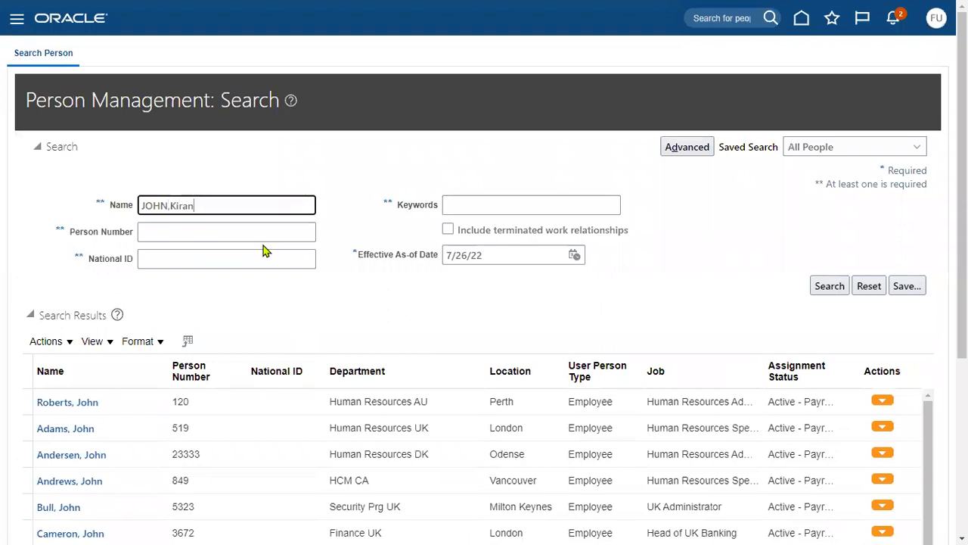
key(Return)
Step: Clear the name field, glance at notifications, and re-enter the first name
drag(227, 205, 61, 199)
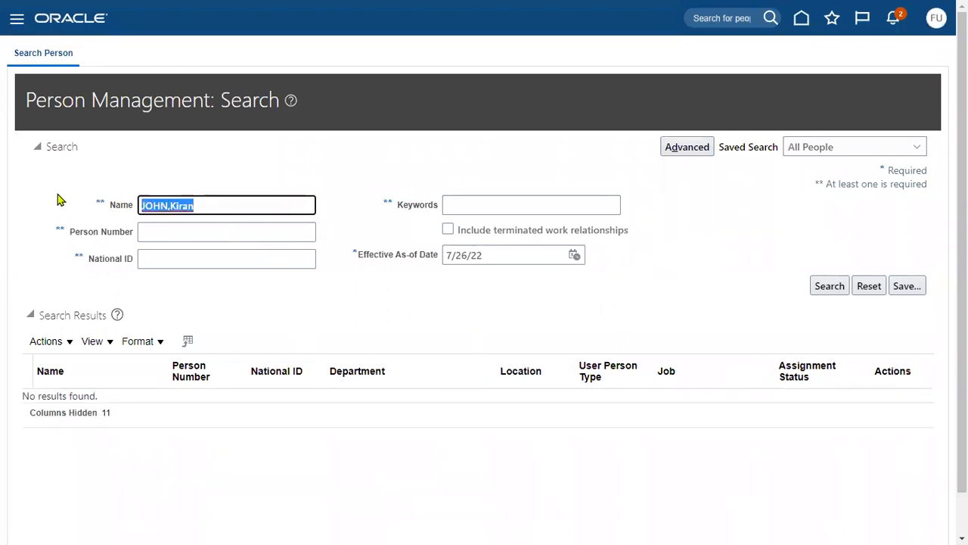
key(BackSpace)
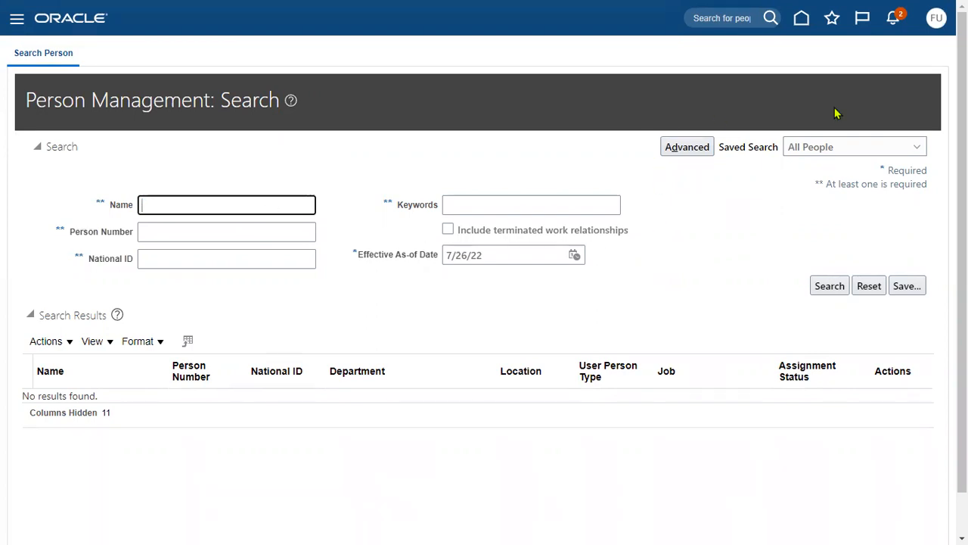
click(895, 23)
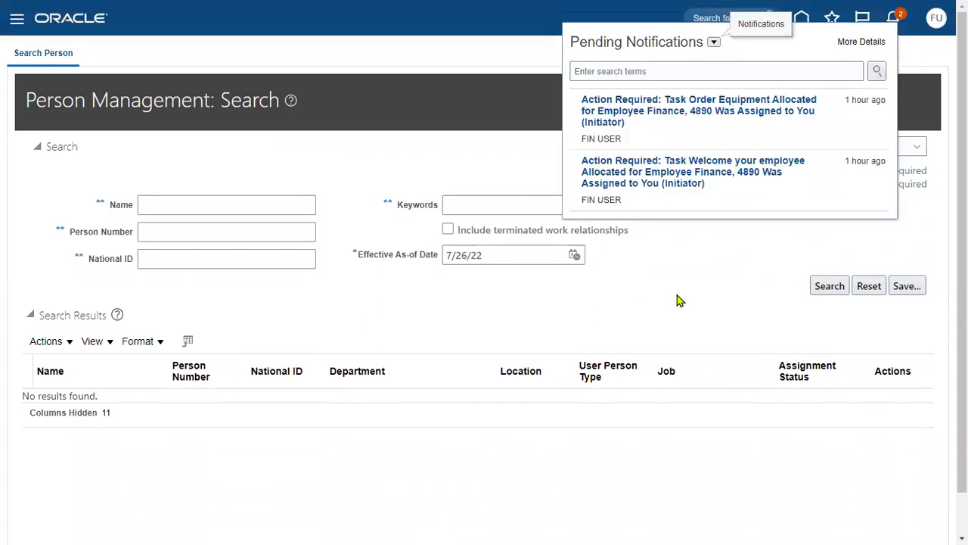
click(639, 297)
click(270, 206)
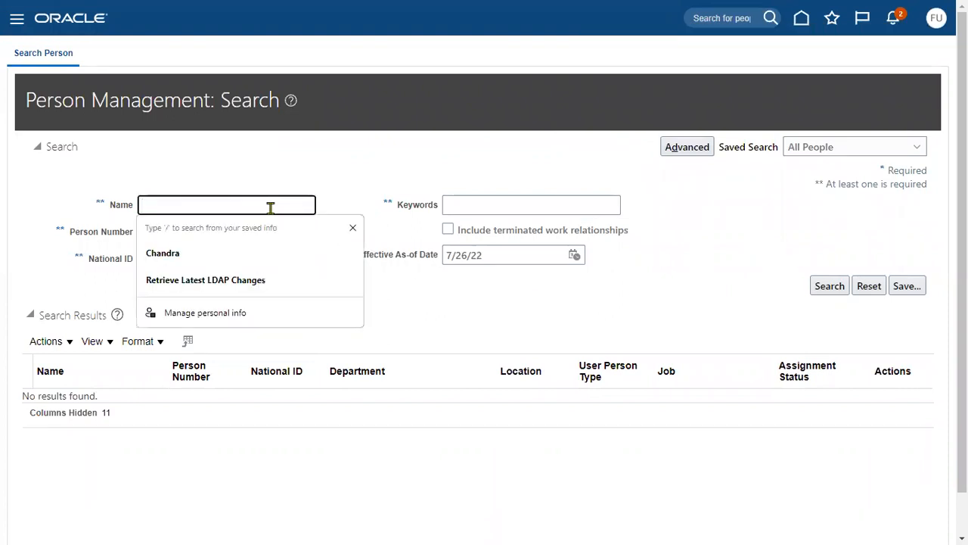
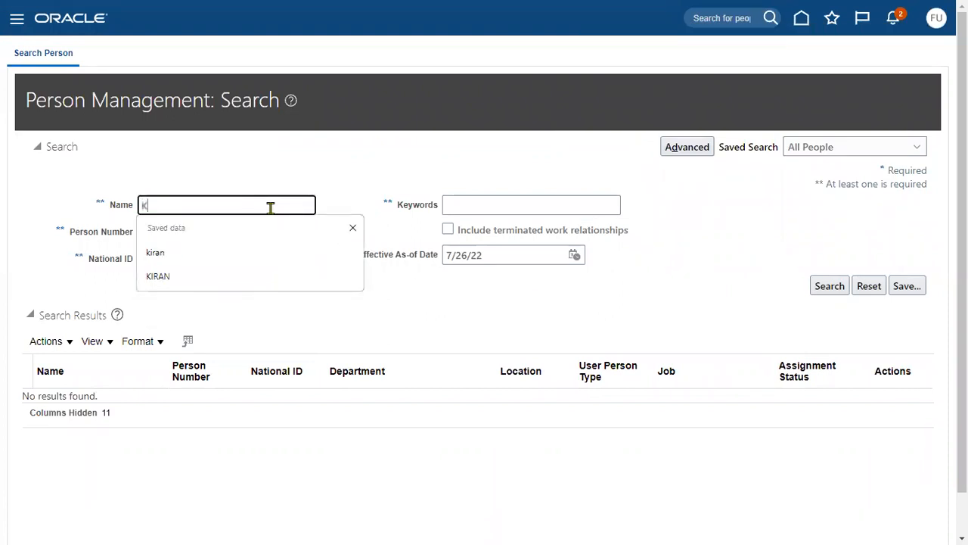
Step: Run the first-name search until the employee appears and open their person record
click(838, 292)
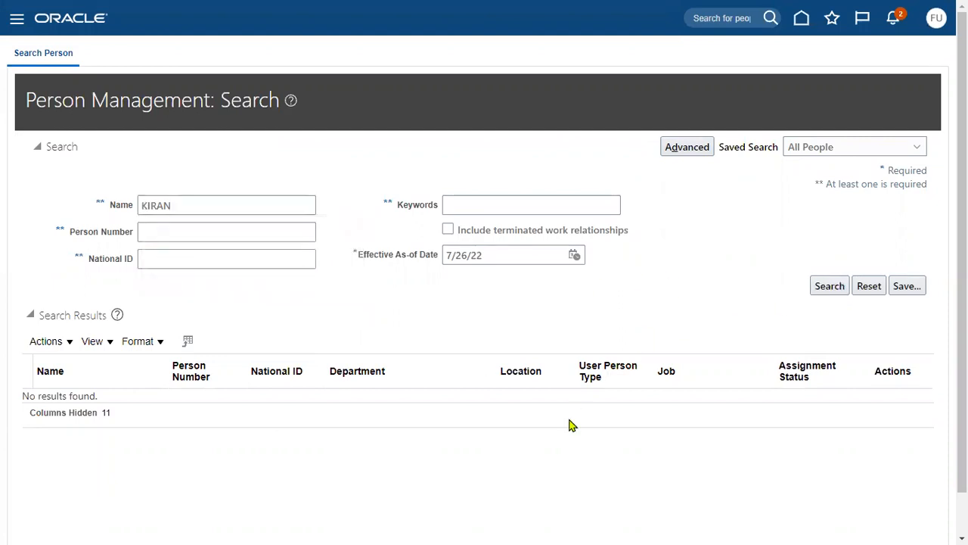
click(830, 288)
click(830, 286)
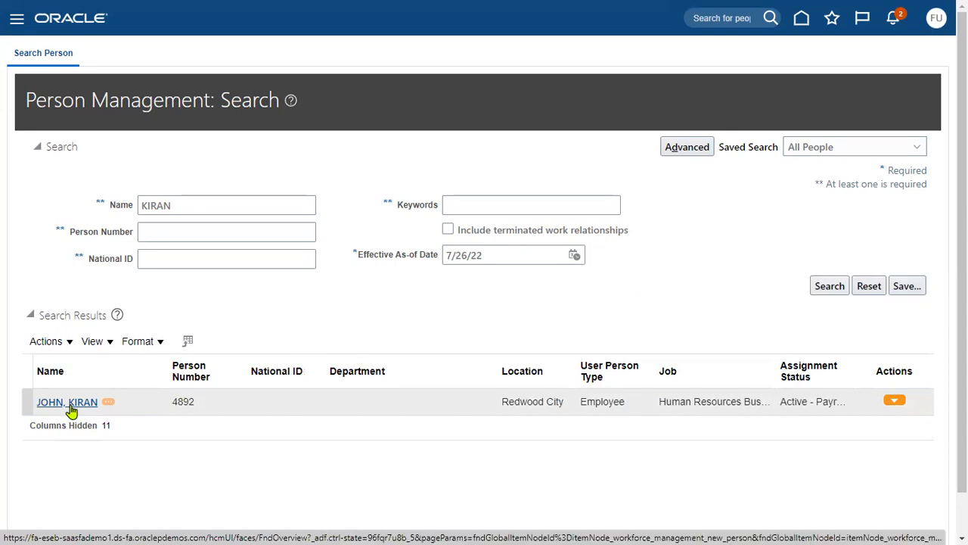
click(70, 407)
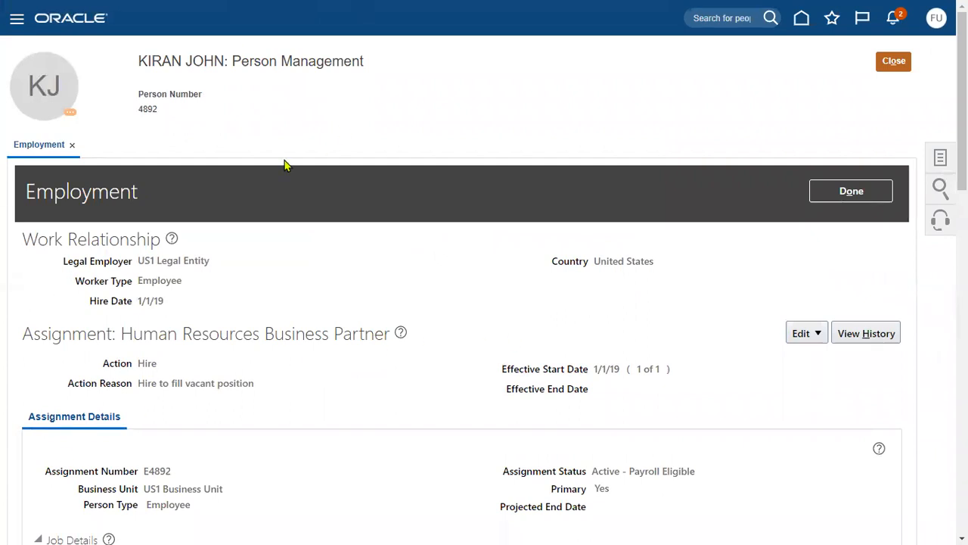
Step: Open the new hire's User Account task from their Tasks panel
click(938, 161)
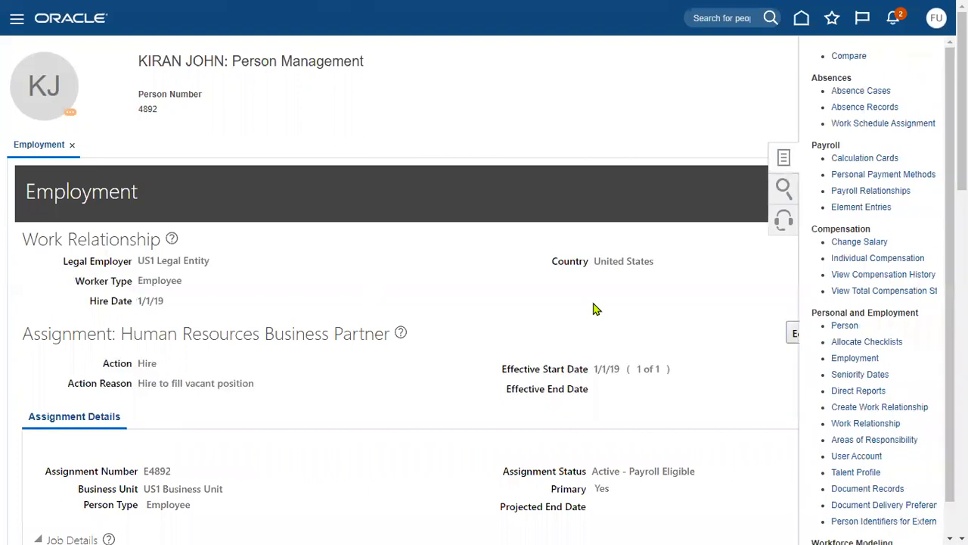
scroll(883, 392, down, 1)
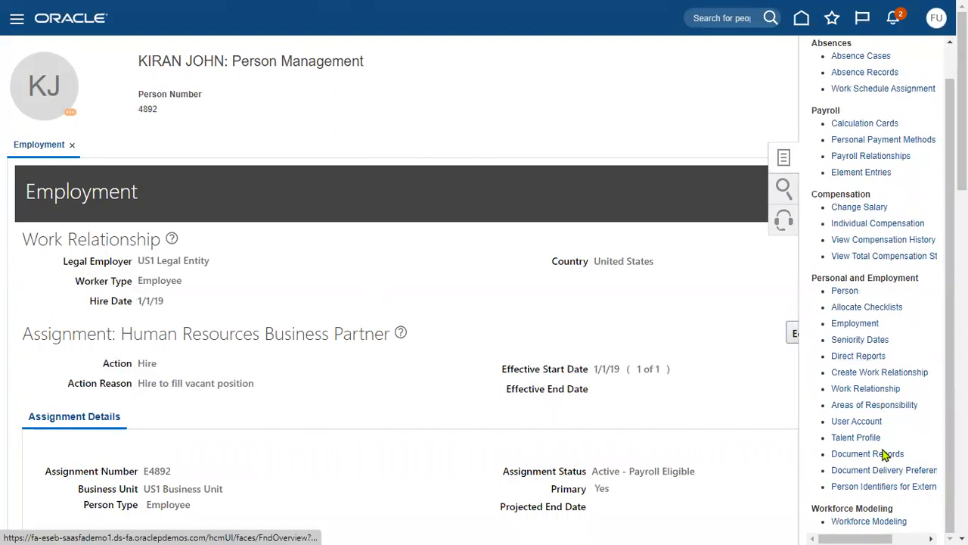
click(857, 422)
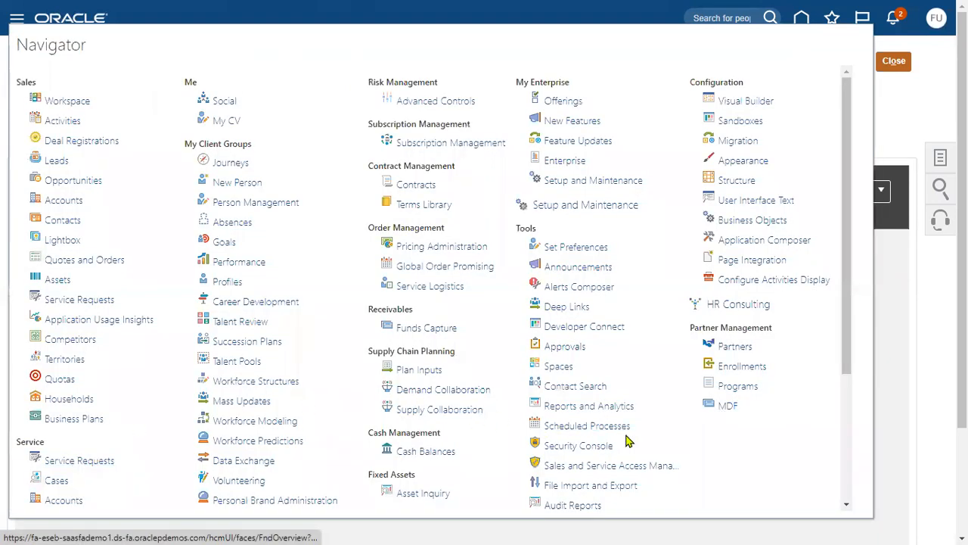
Step: In the Security Console Users list, search for the employee's account and open its details
scroll(595, 422, down, 1)
click(594, 381)
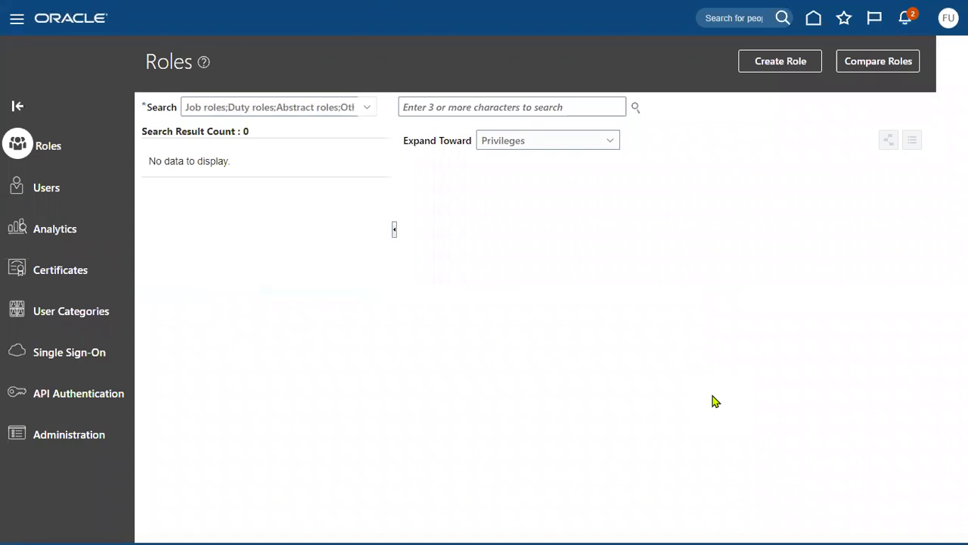
click(73, 195)
click(500, 106)
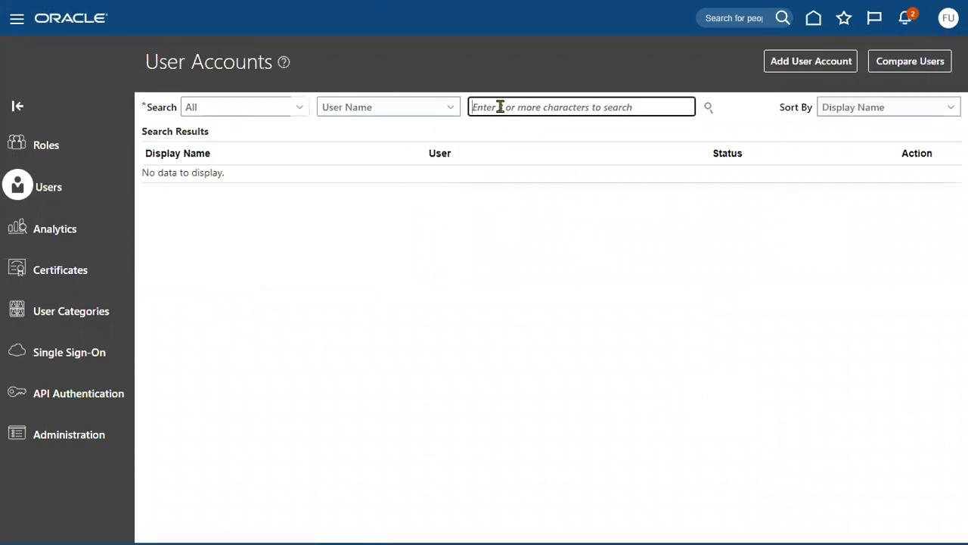
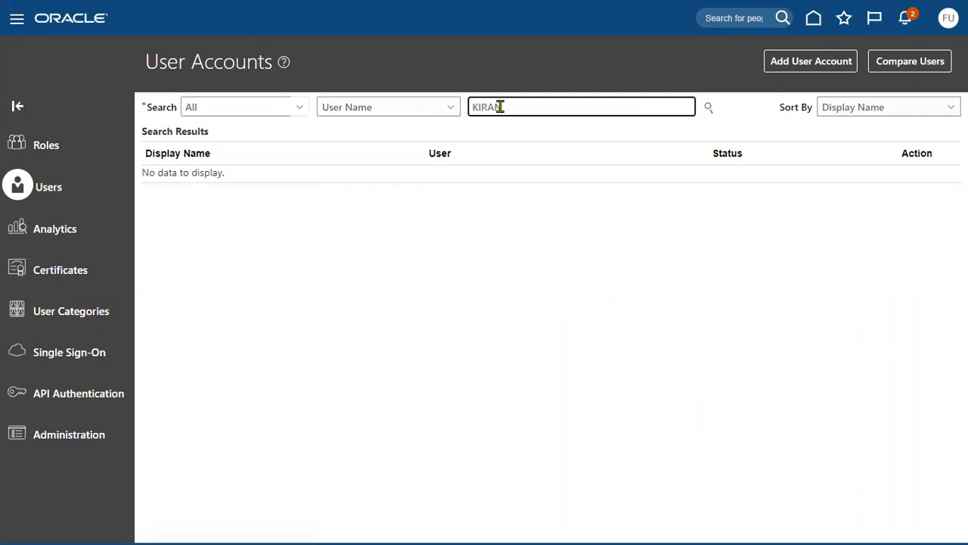
key(Return)
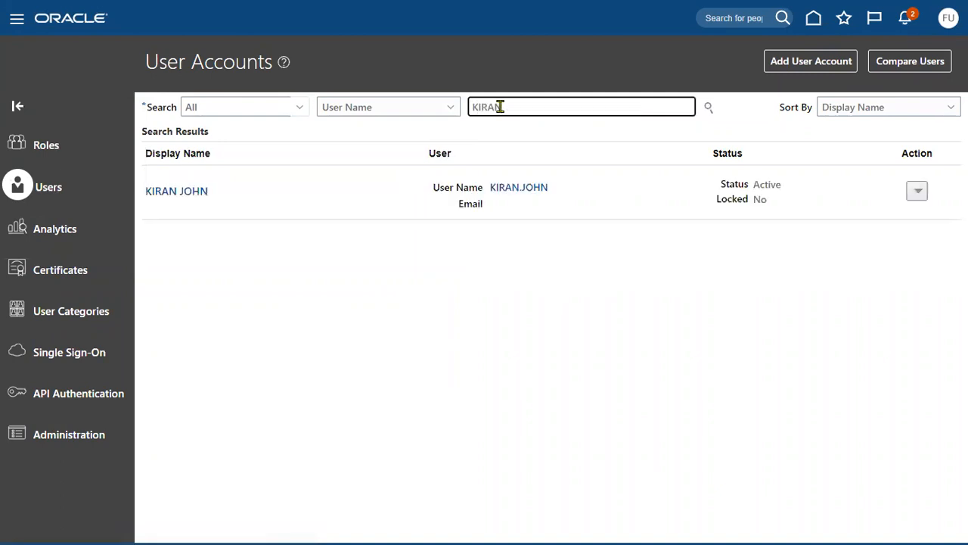
click(540, 188)
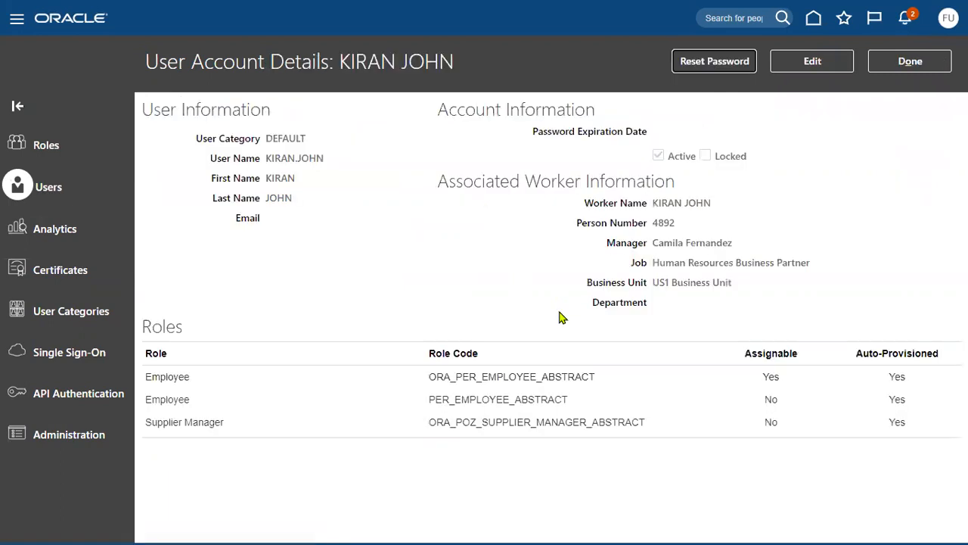
Step: Review the account's manager, business unit, job title, person number and first Employee role
triple_click(687, 243)
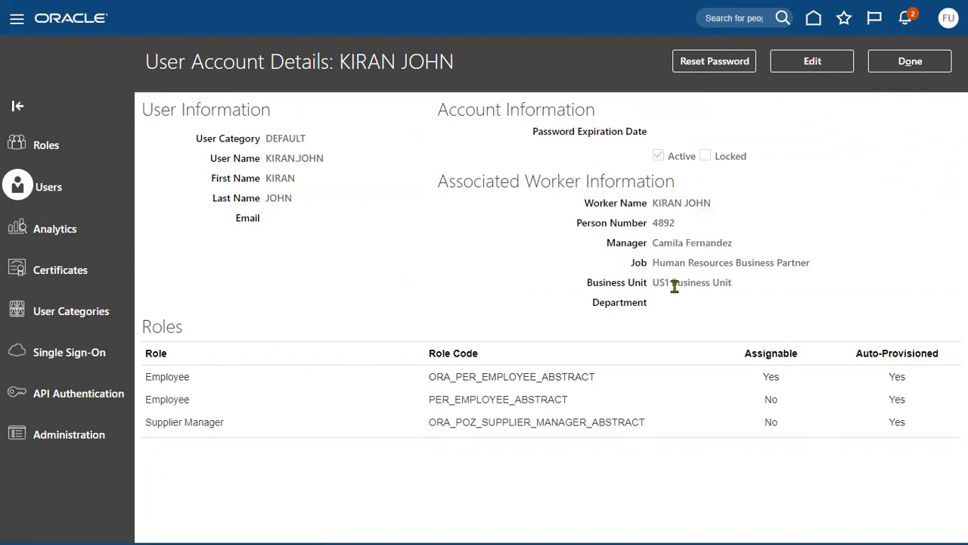
triple_click(673, 283)
double_click(671, 265)
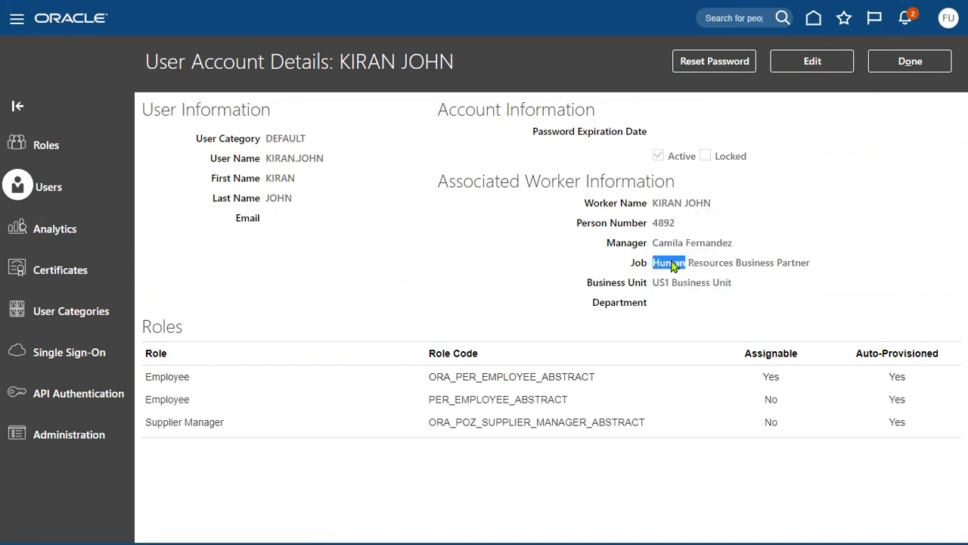
double_click(664, 221)
click(330, 387)
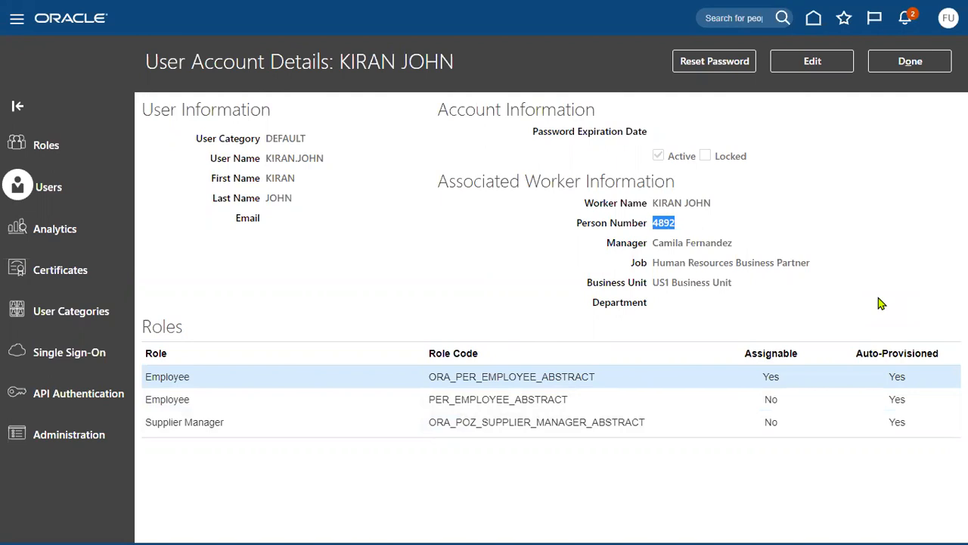
Step: Manually reset the employee's password, entering and confirming the new password
click(726, 69)
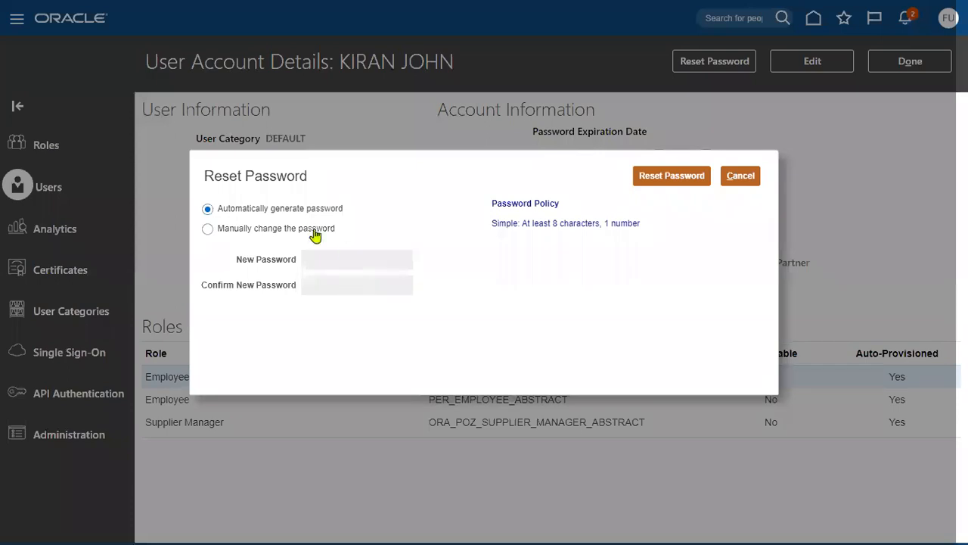
click(300, 231)
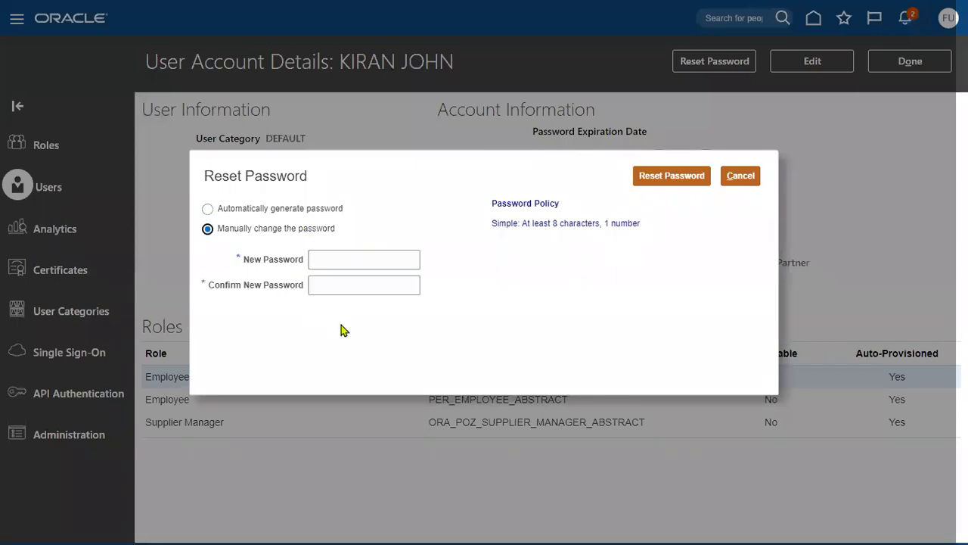
click(393, 263)
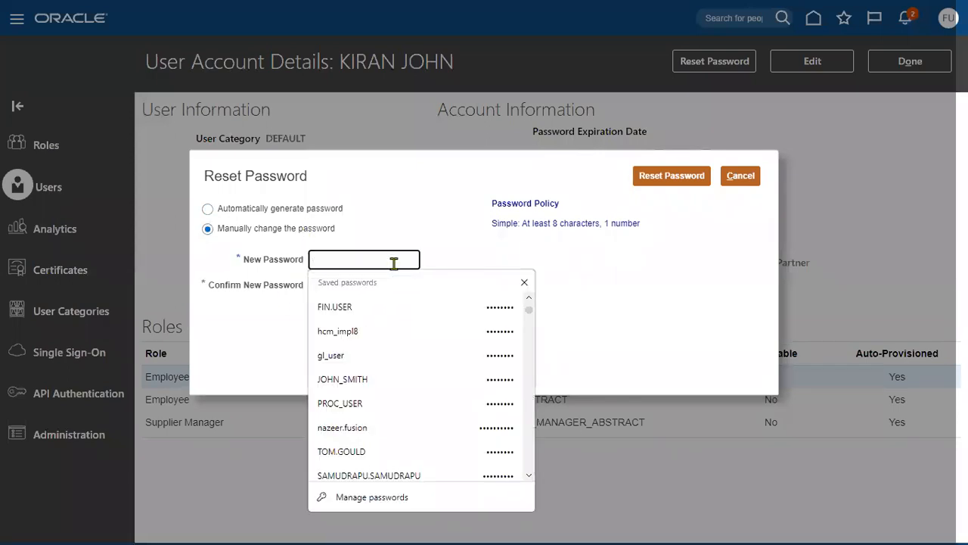
text(••••••••)
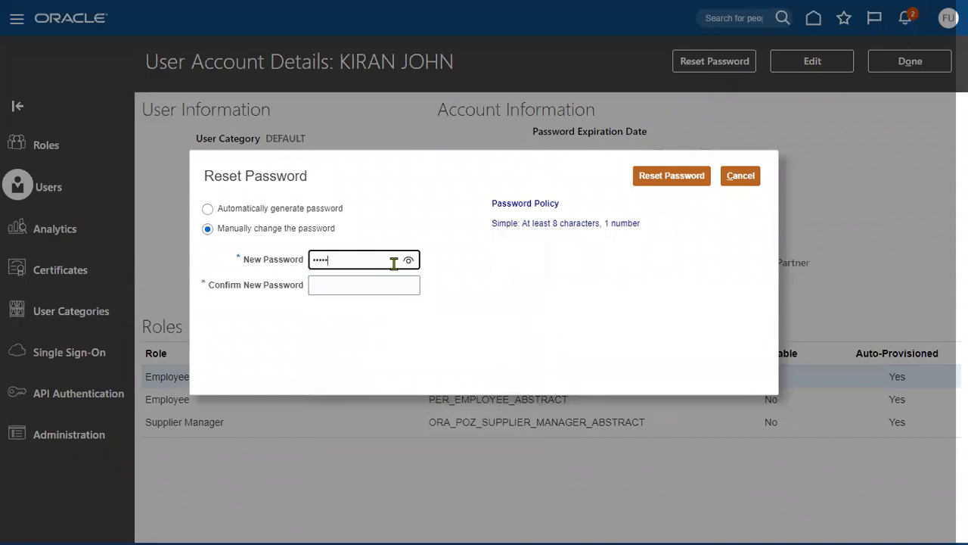
key(Tab)
text(••••••)
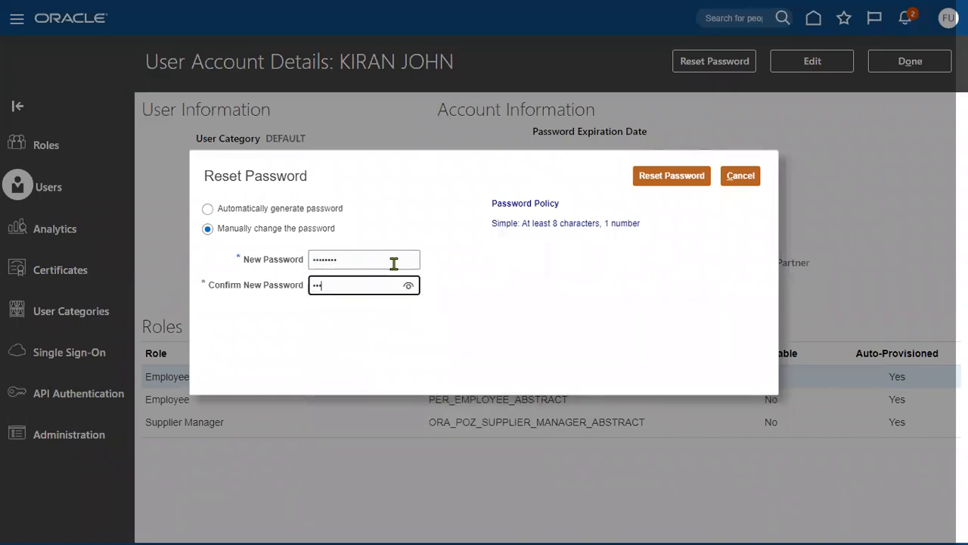
text(••)
click(675, 180)
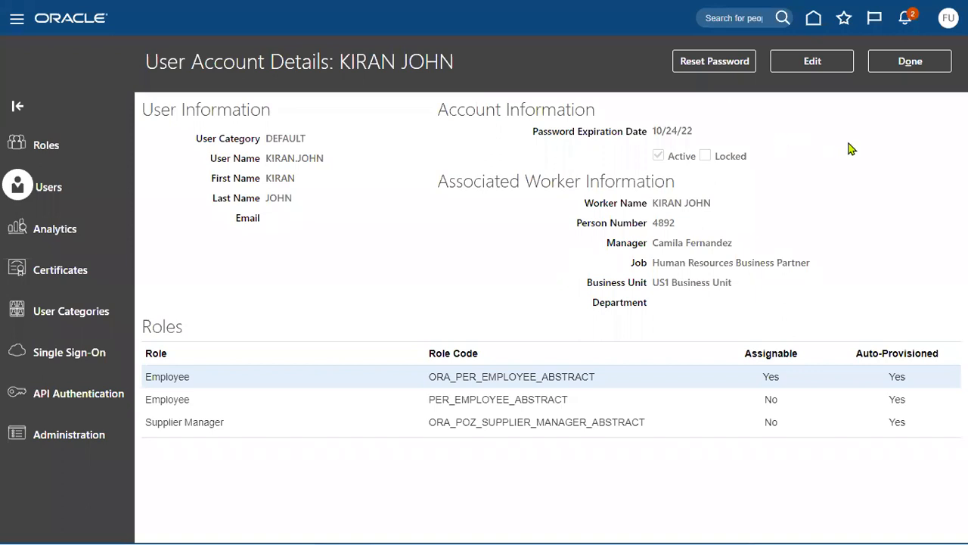
Step: Close the account details, go to Setup and Maintenance, and switch to the Excel workbook
click(906, 67)
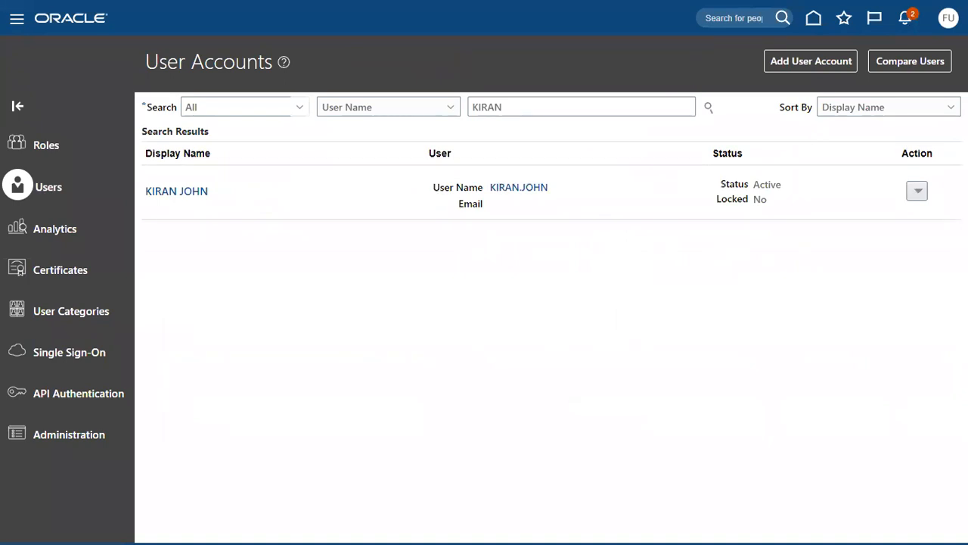
click(949, 17)
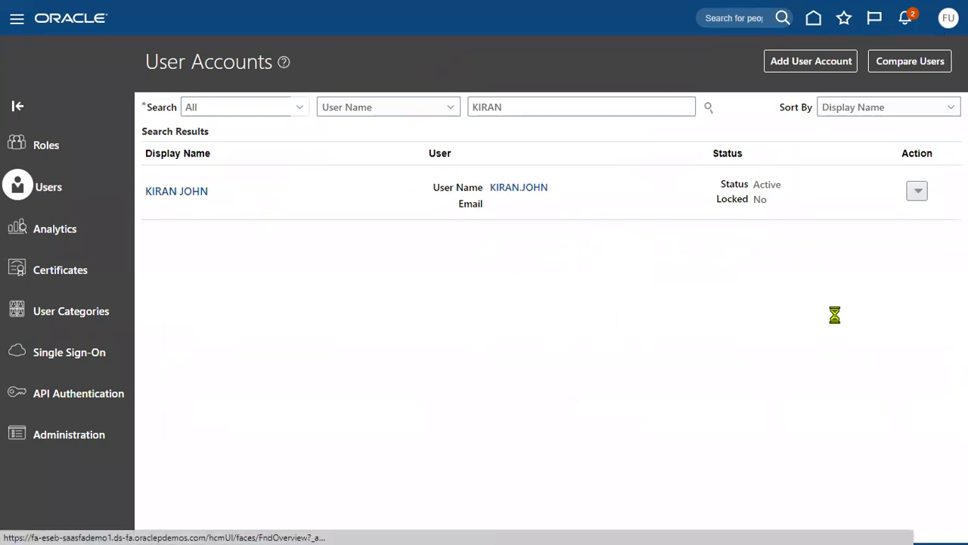
click(722, 234)
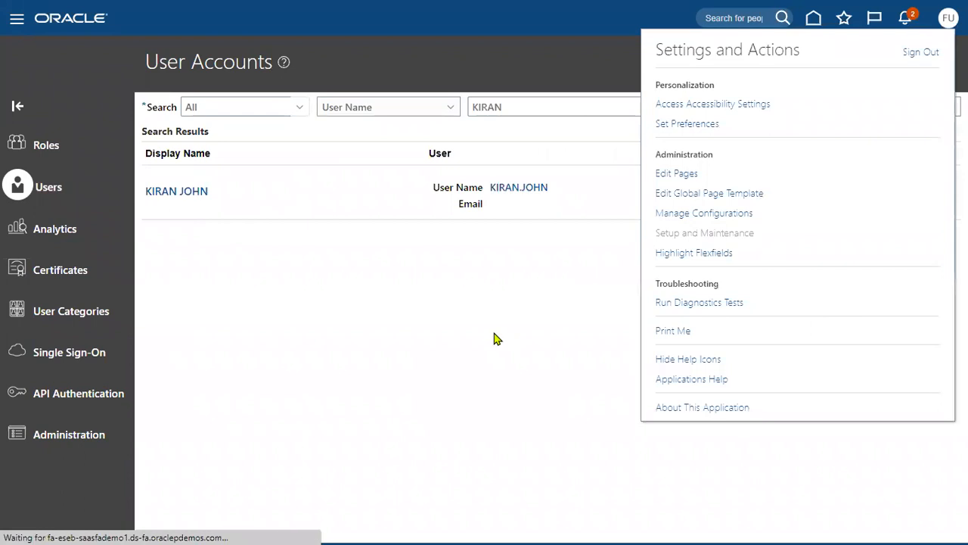
key(alt+Tab)
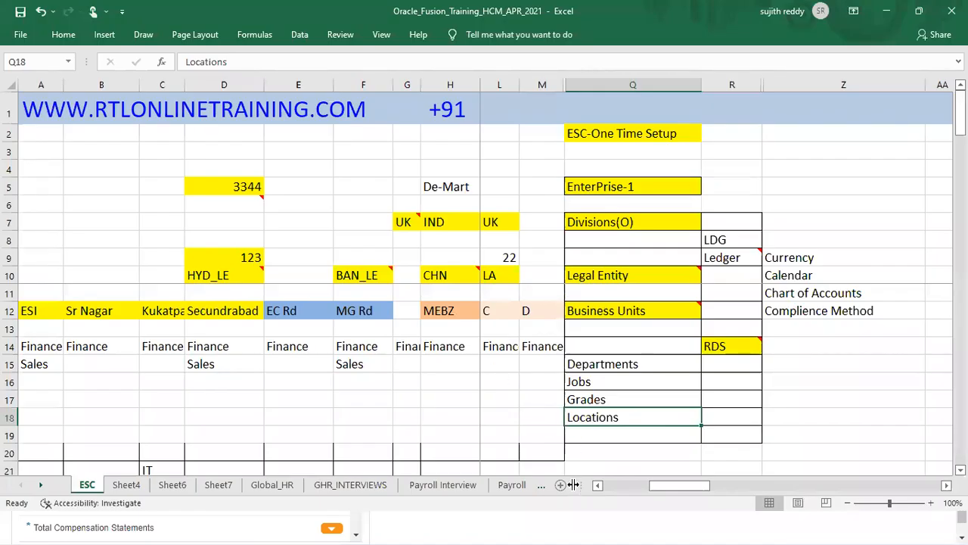
Step: View the Payroll and AM&TM sheets, then scroll the sheet tabs back to earlier sheets
click(541, 485)
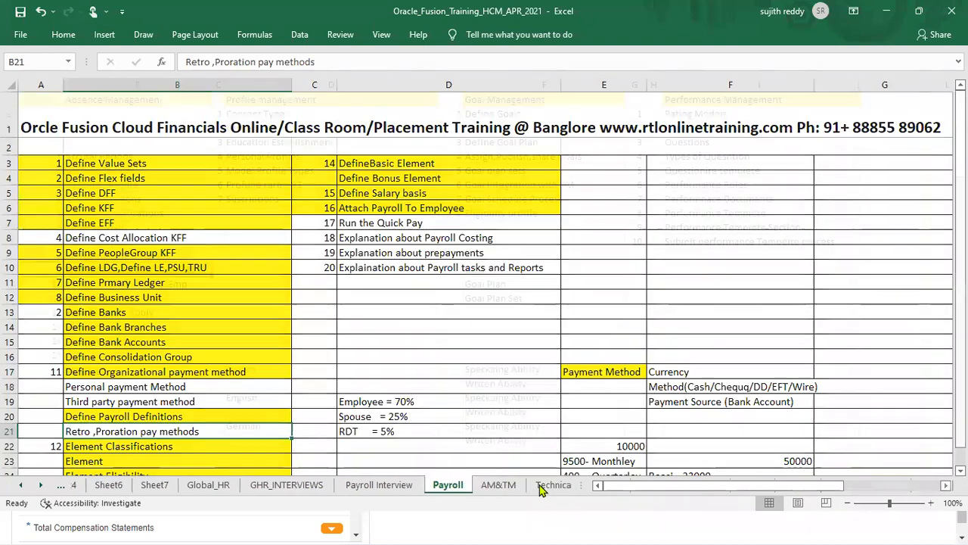
click(542, 488)
click(42, 486)
click(42, 487)
click(42, 486)
click(42, 486)
click(42, 487)
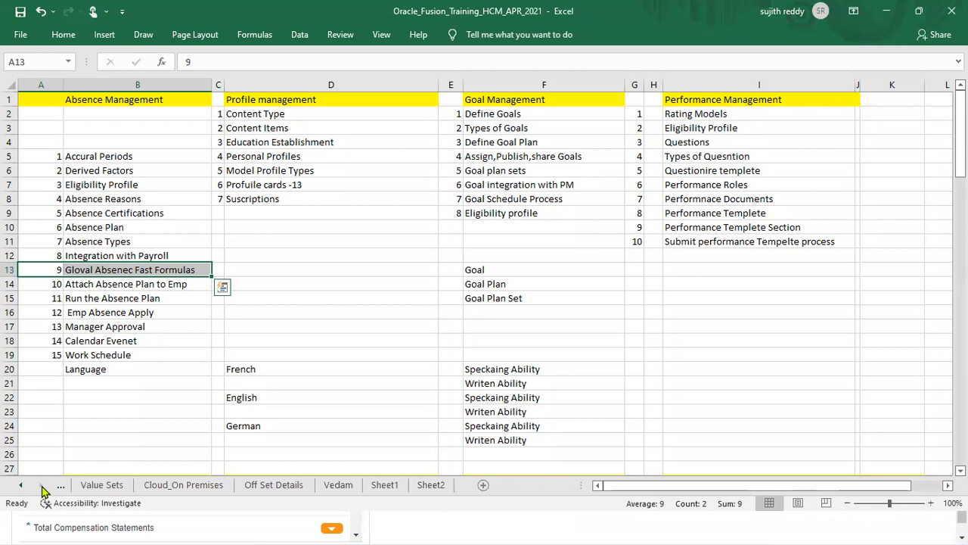
Step: Browse Sheet2, Sheet1, Vedam and Off Set Details, then minimize Excel
click(420, 486)
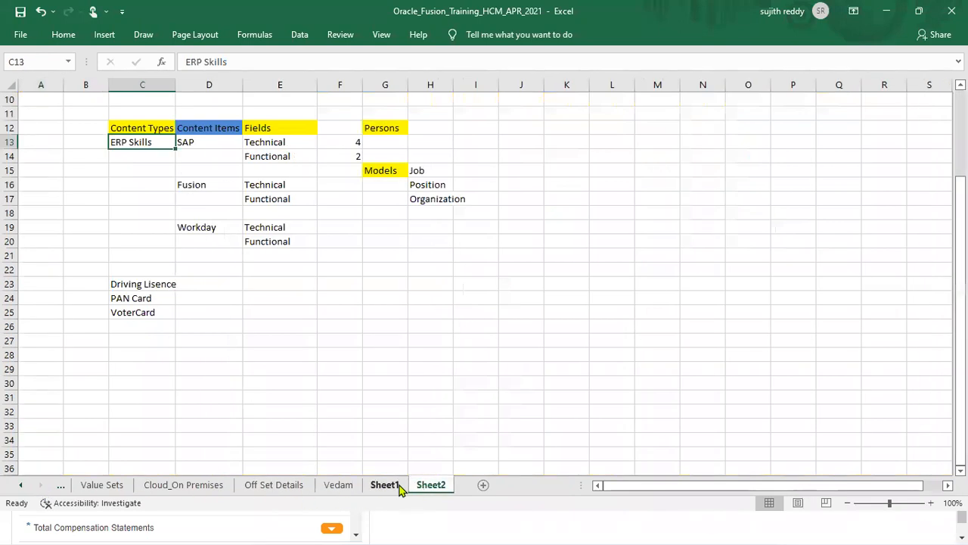
click(394, 487)
click(340, 488)
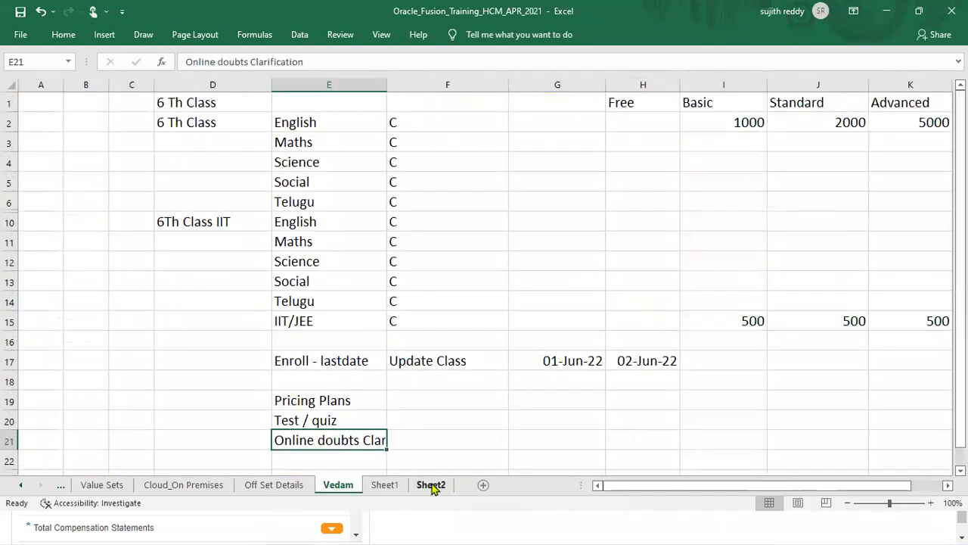
click(433, 486)
click(294, 488)
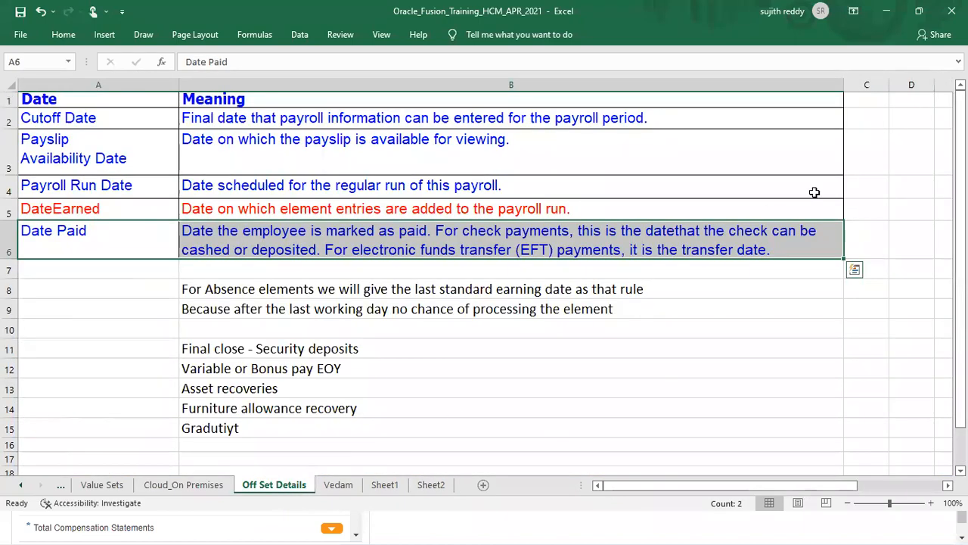
click(887, 11)
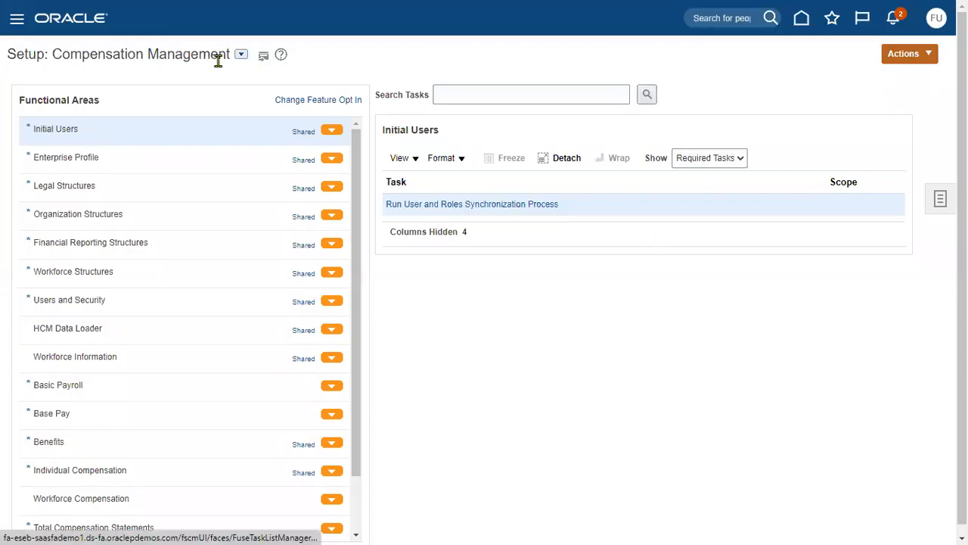
Step: Switch the setup offering to Financials, search 'manage users', and start a new user from Manage Users
click(241, 54)
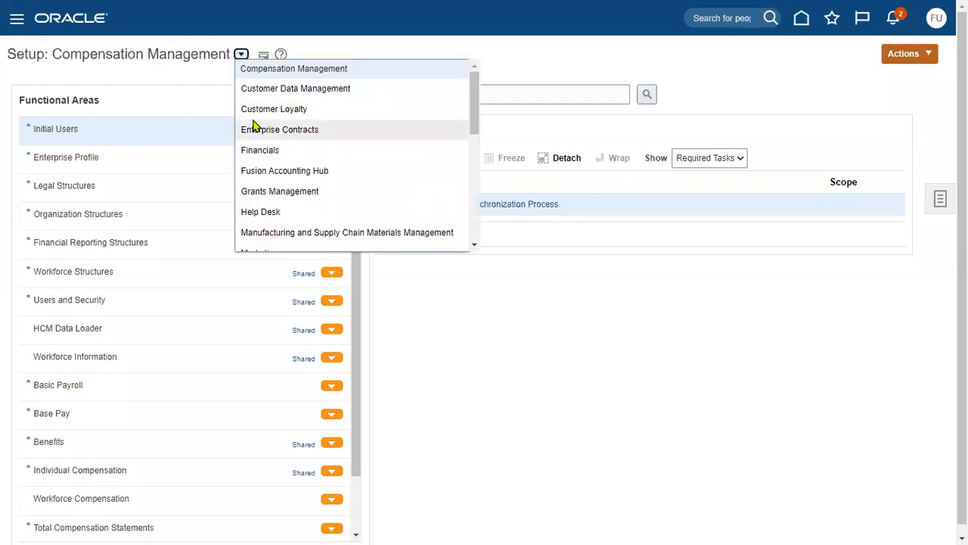
click(255, 151)
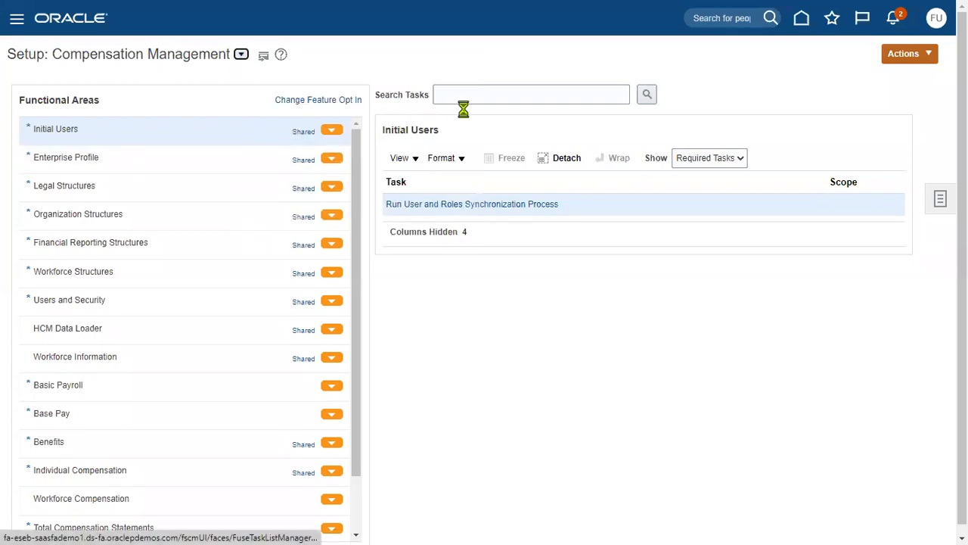
click(486, 93)
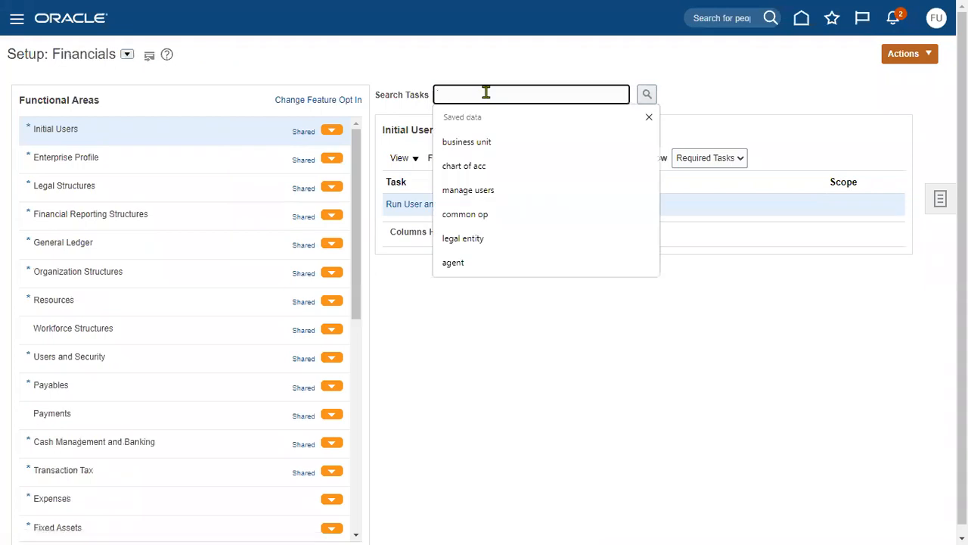
text(manage users)
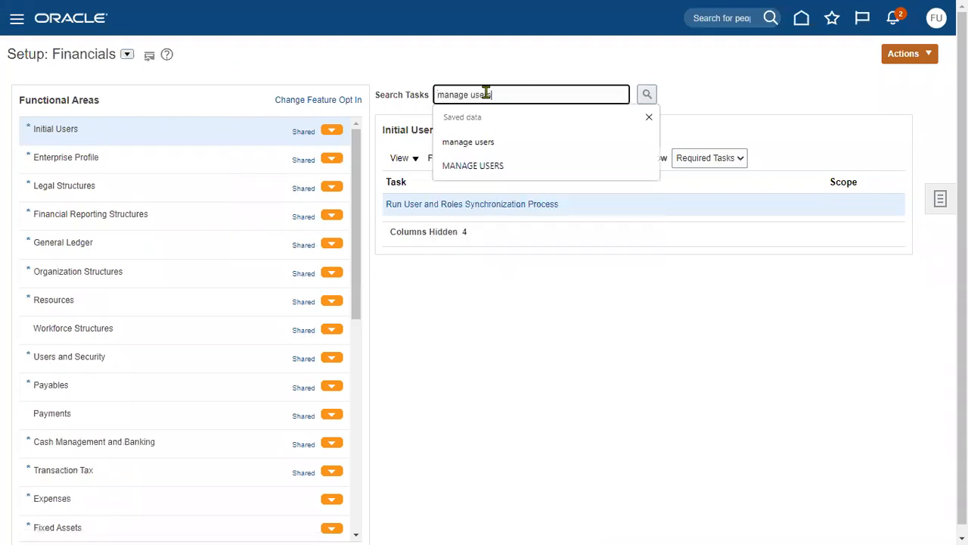
key(Return)
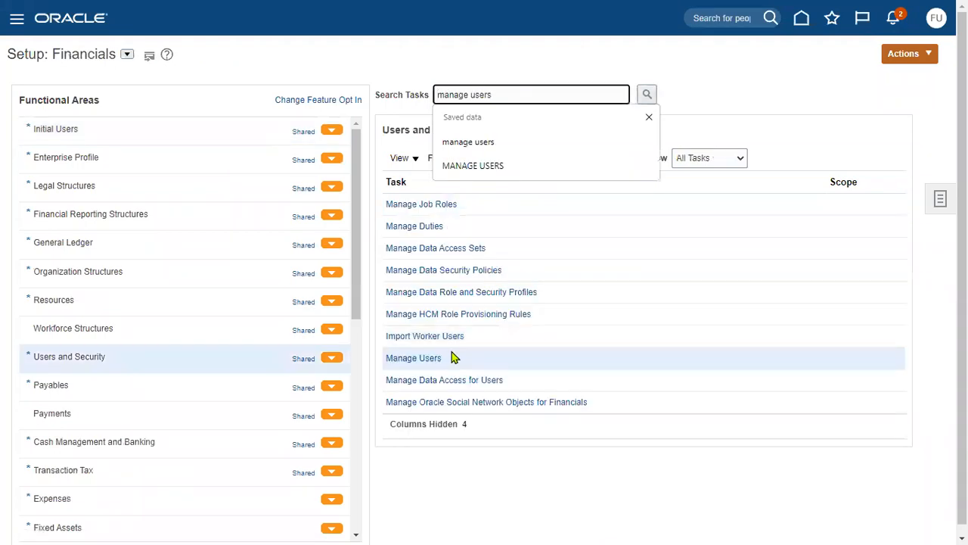
click(430, 359)
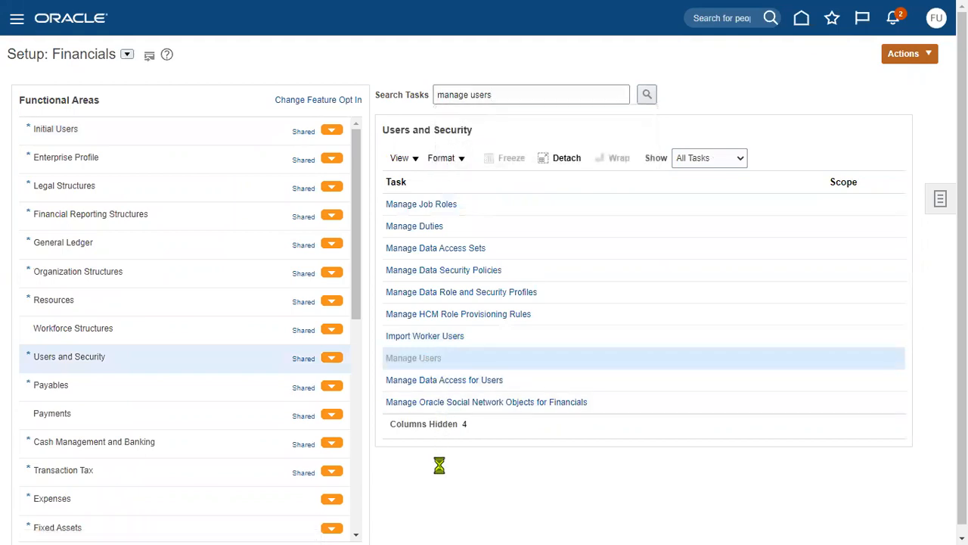
click(83, 143)
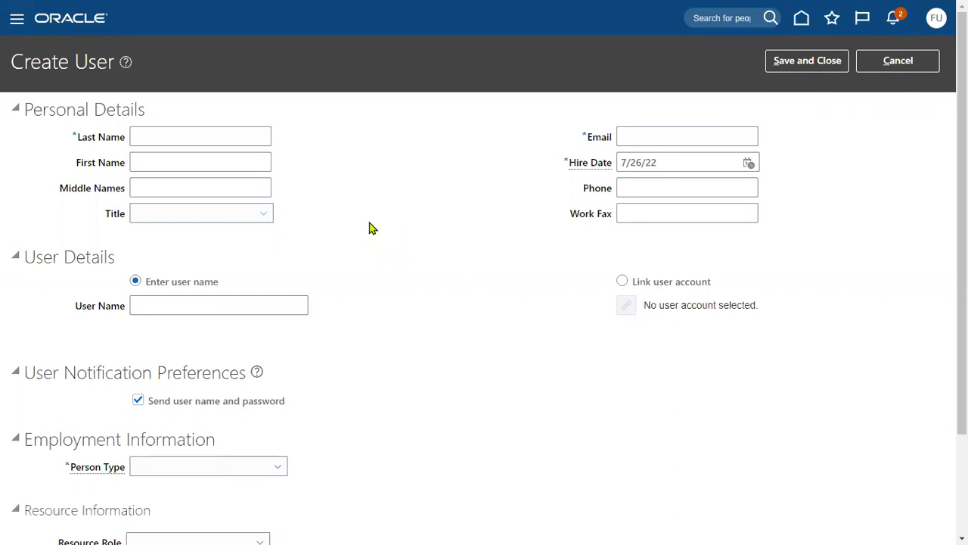
Step: Enter the new user's last name, first name, e-mail address and user name
click(193, 132)
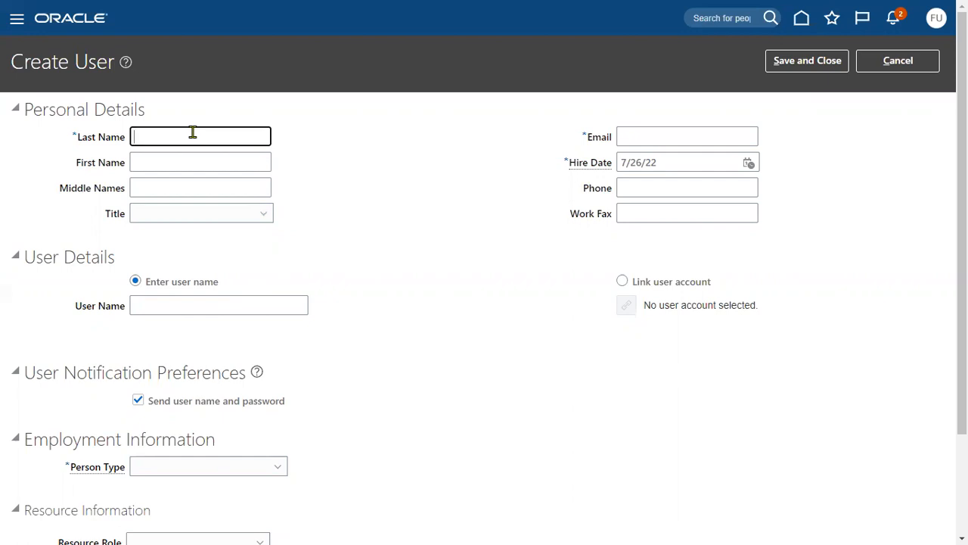
key(Tab)
key(Tab)
key(Tab)
key(Tab)
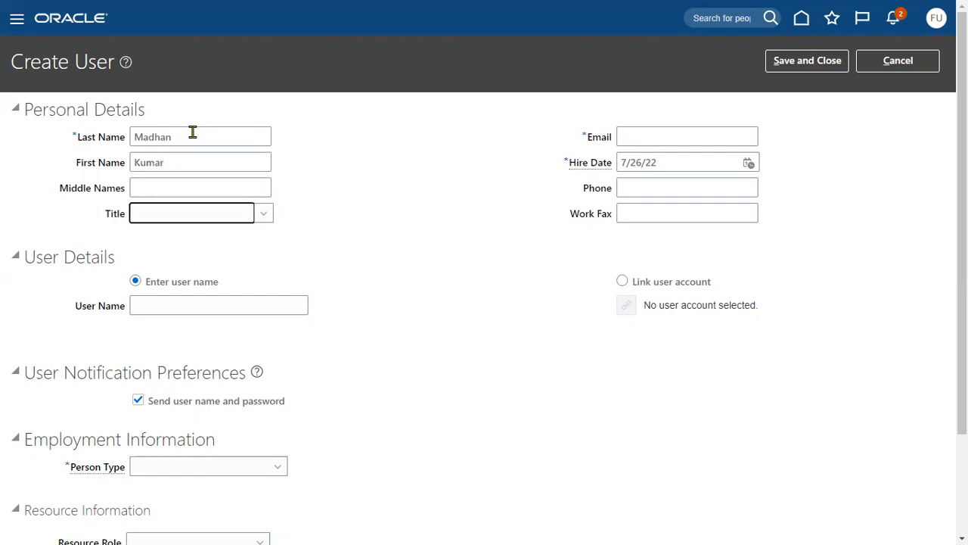
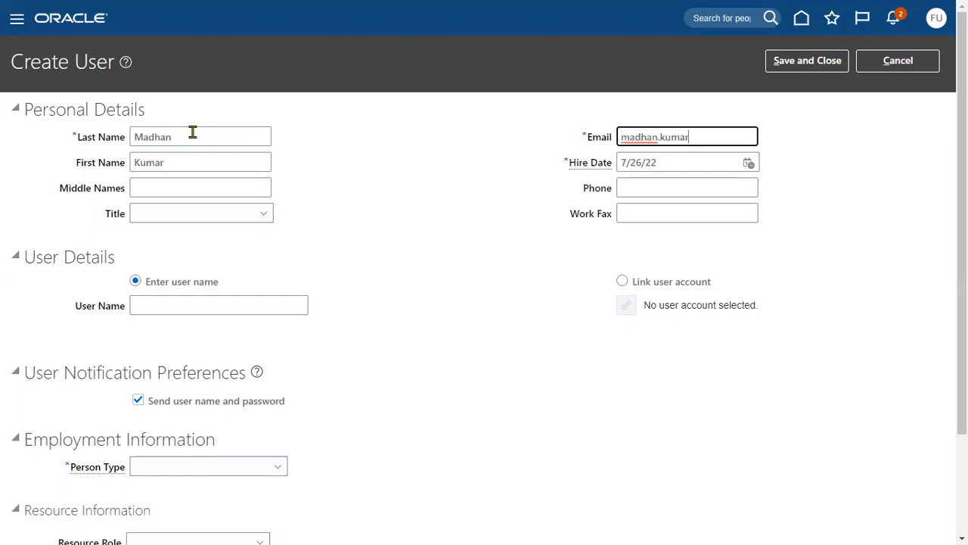
key(Tab)
key(Tab)
key(Tab)
key(Tab)
key(Tab)
key(Tab)
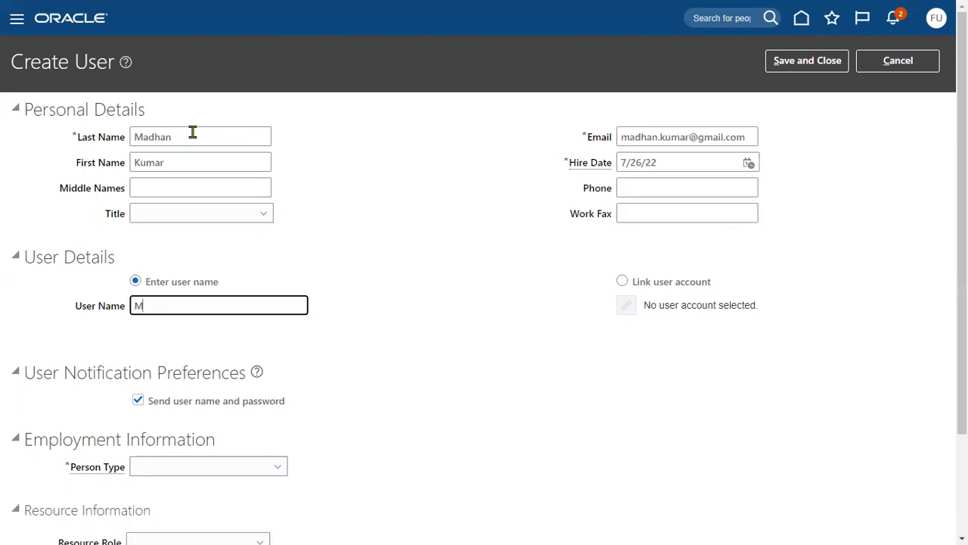
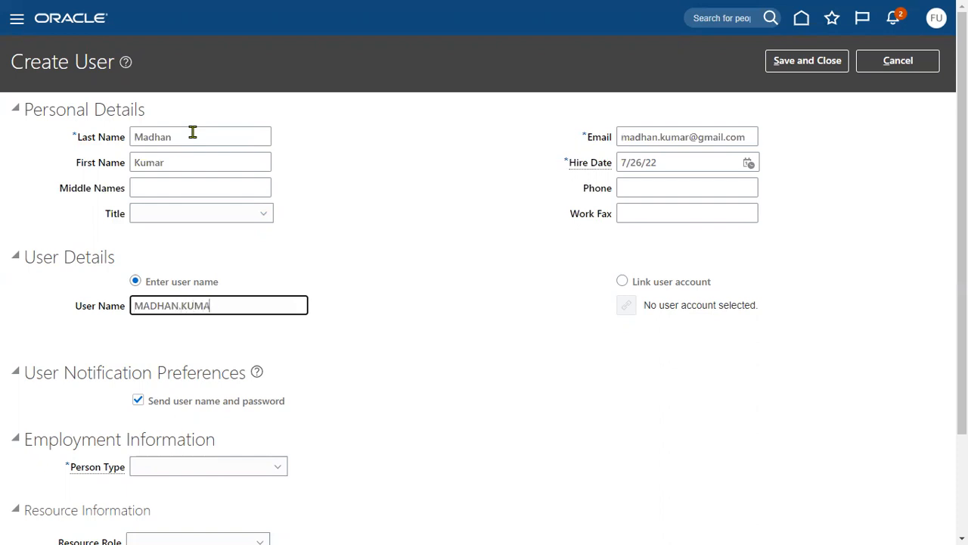
Step: Set person type Employee, legal employer US1 Legal Entity, business unit US1 Business Unit, and save
click(220, 464)
click(193, 321)
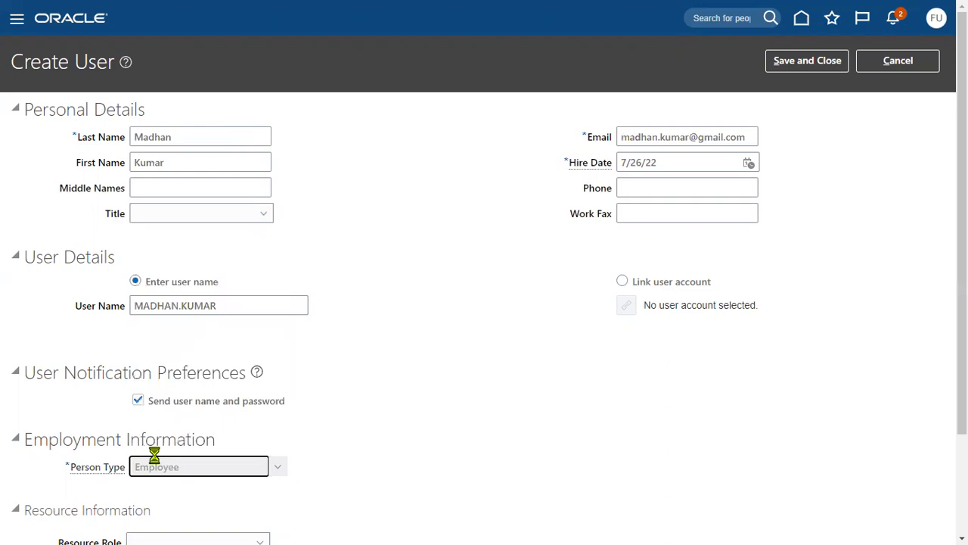
scroll(191, 483, down, 2)
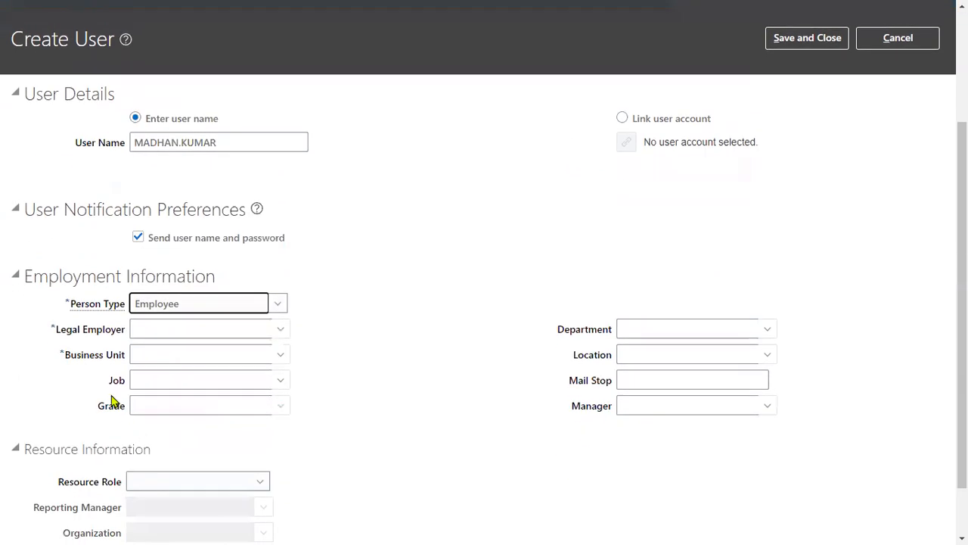
drag(65, 335, 146, 337)
click(144, 330)
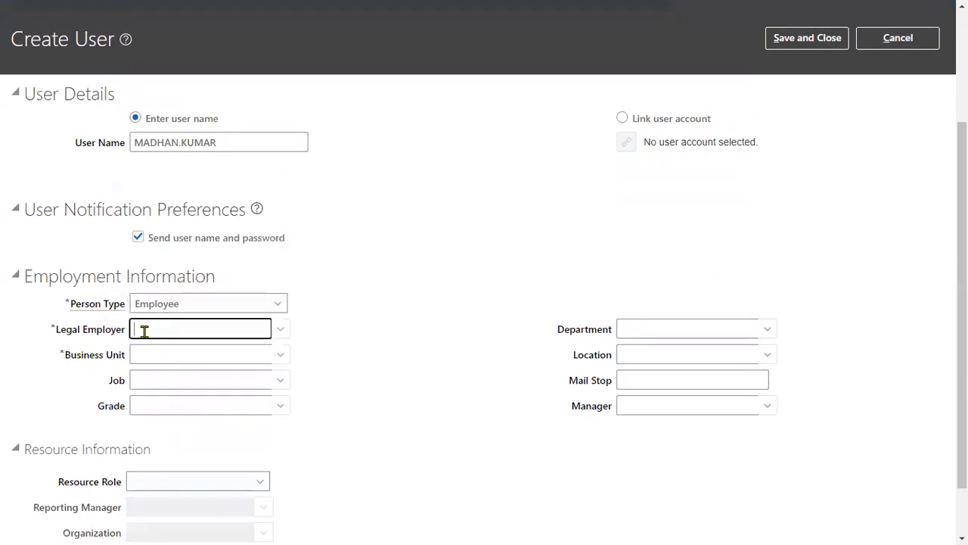
text(US1)
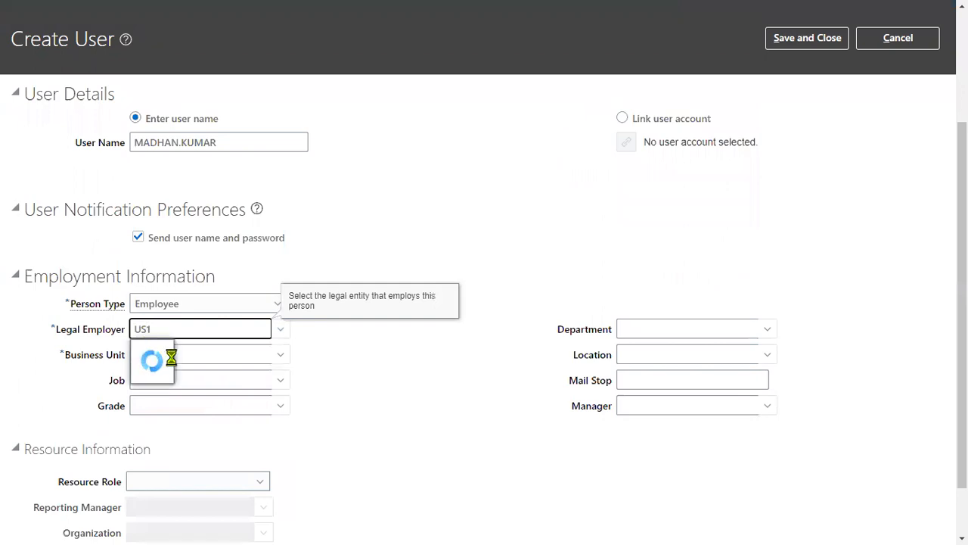
click(171, 348)
click(170, 354)
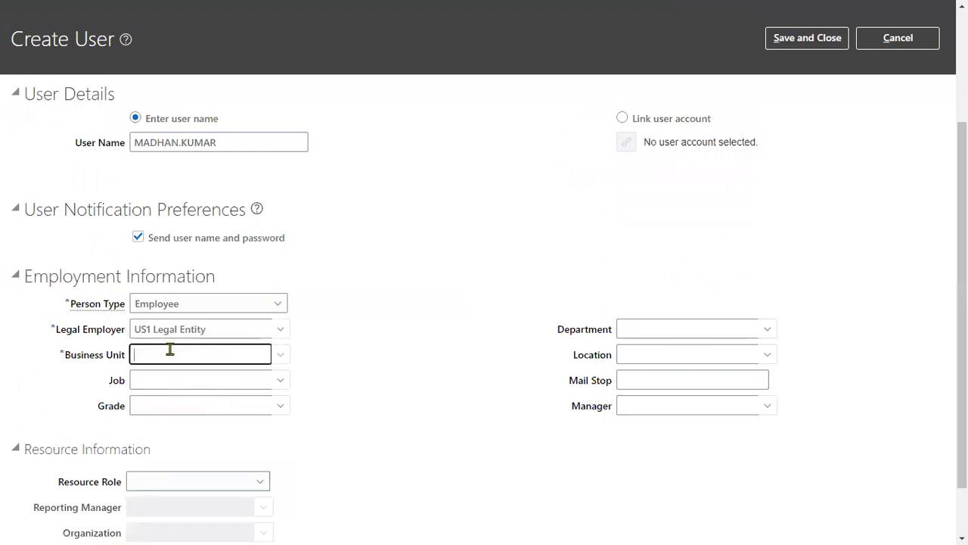
text(US1)
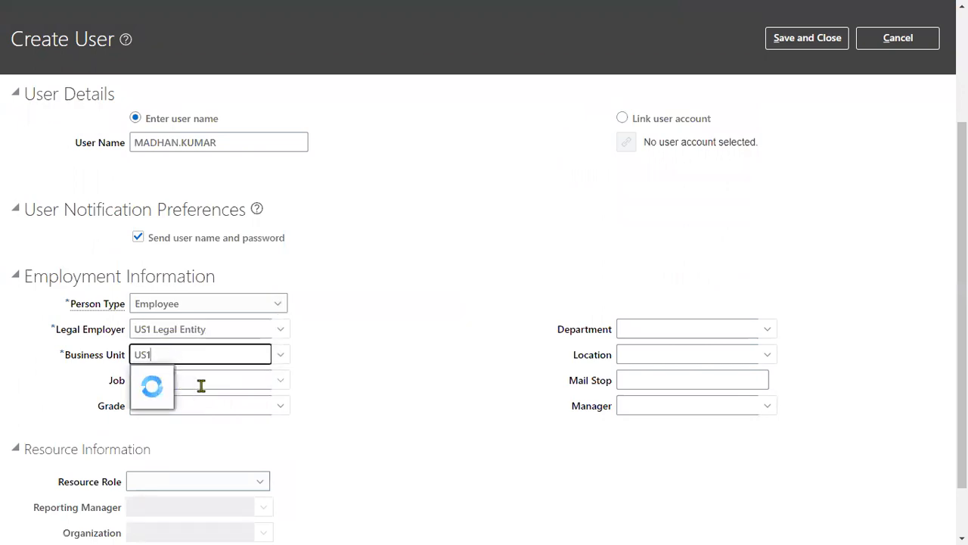
click(201, 378)
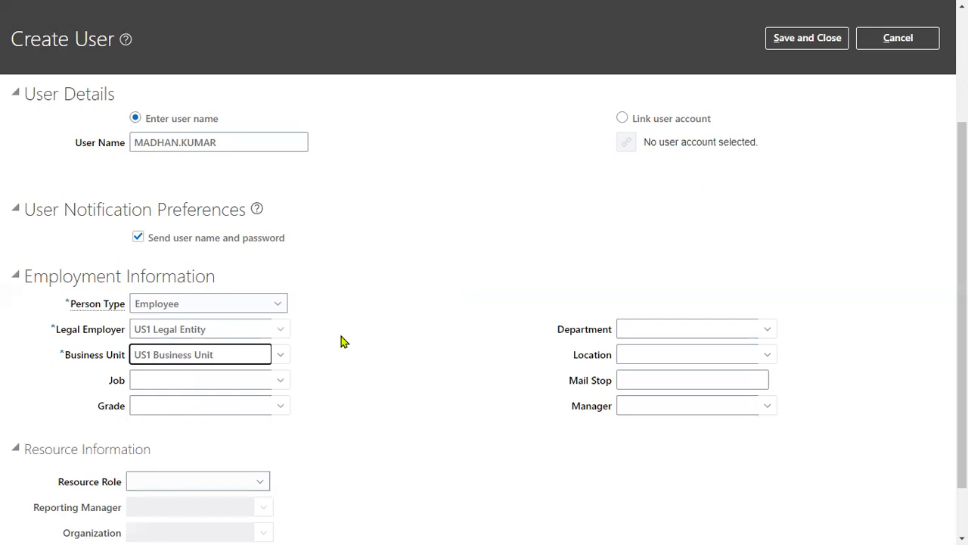
scroll(409, 356, up, 3)
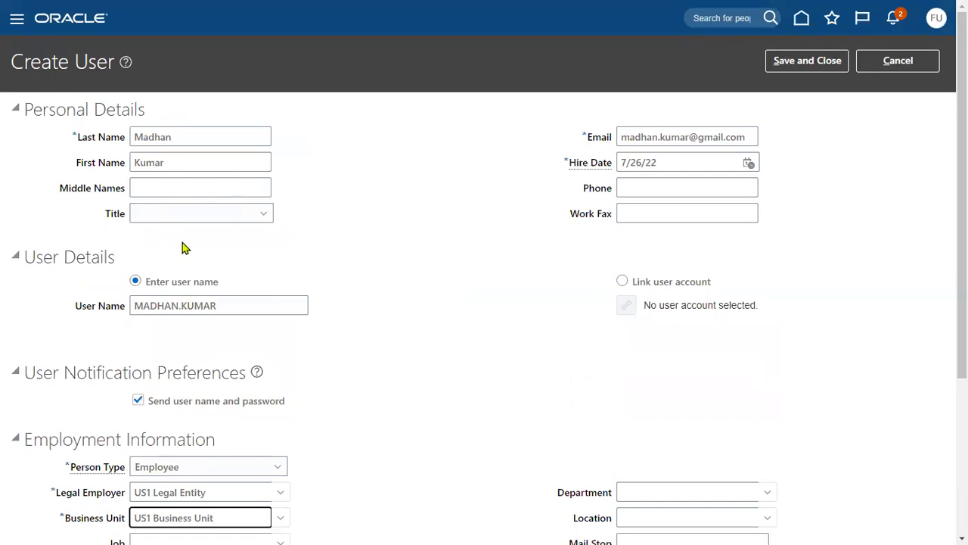
scroll(114, 488, down, 1)
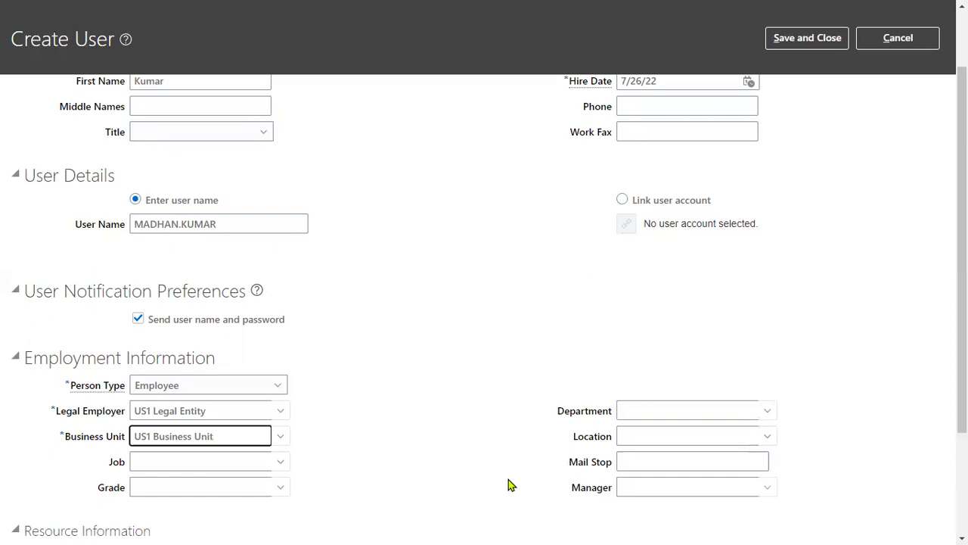
click(793, 48)
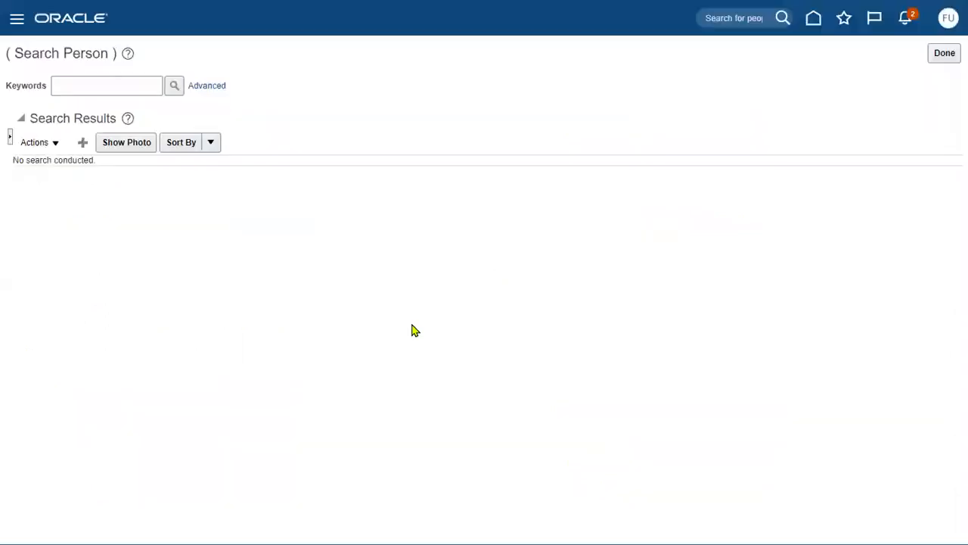
Step: Search the Security Console Users list for the new user and open their account details
click(16, 19)
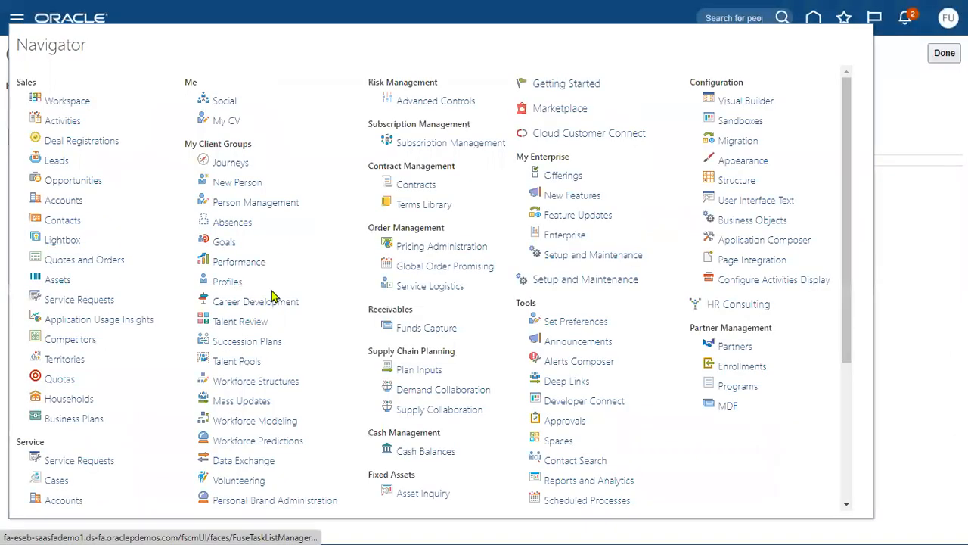
scroll(590, 425, down, 3)
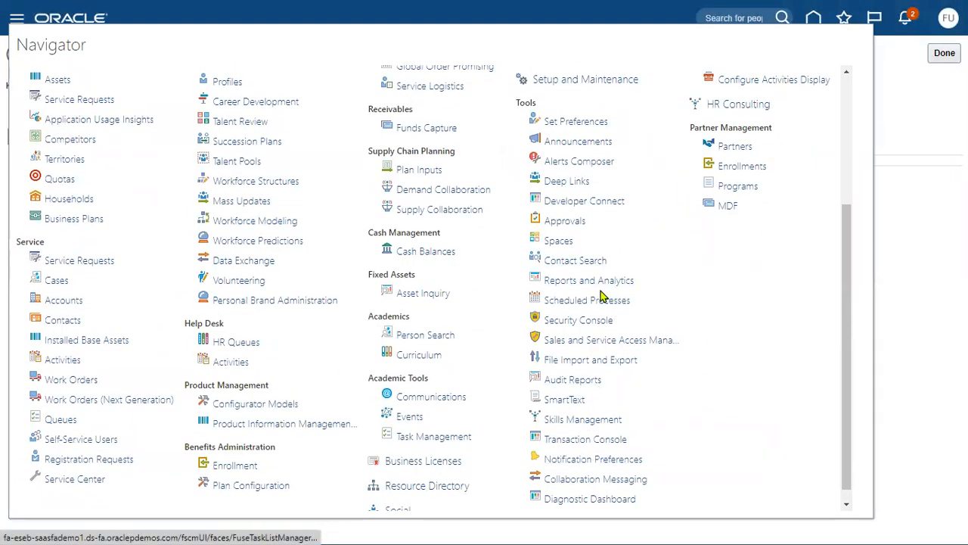
click(587, 321)
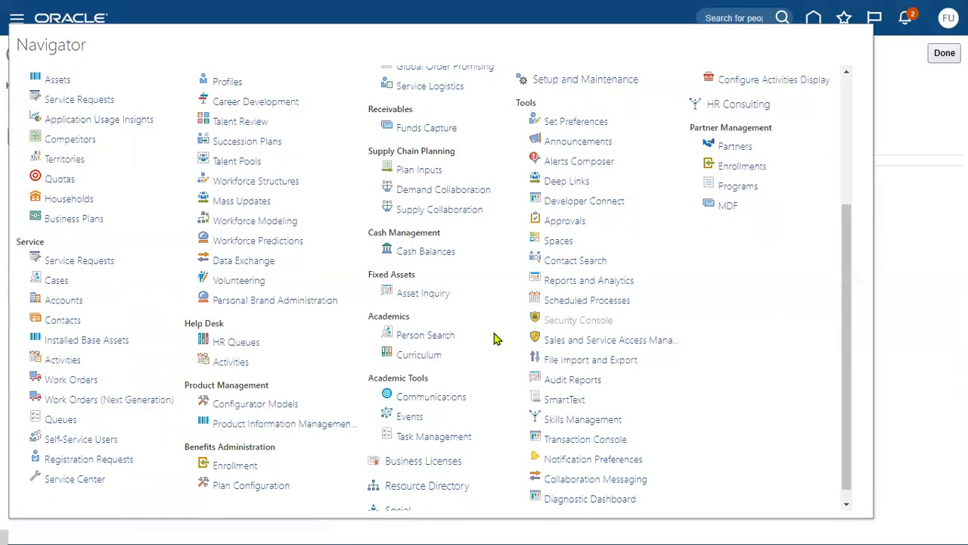
click(32, 189)
click(518, 111)
text(MADHAN)
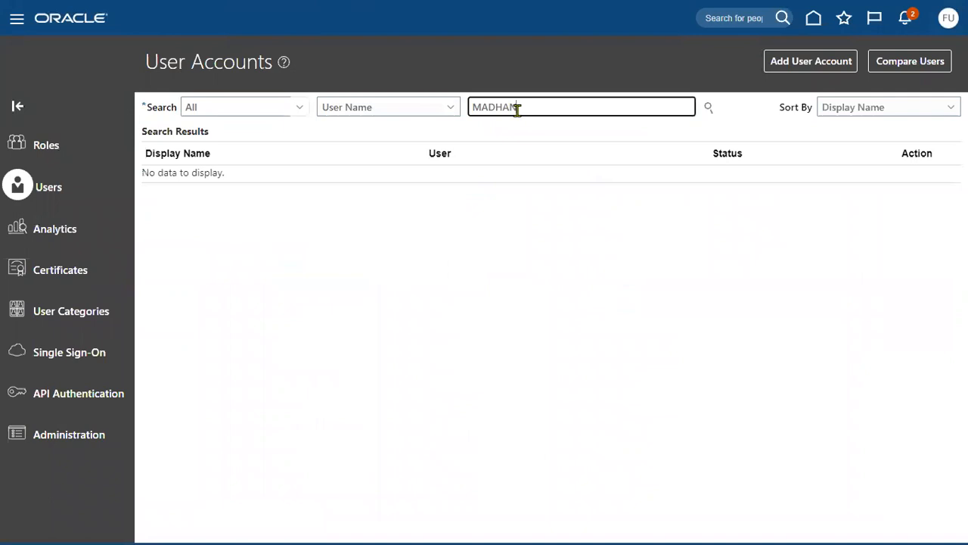
key(Return)
click(533, 188)
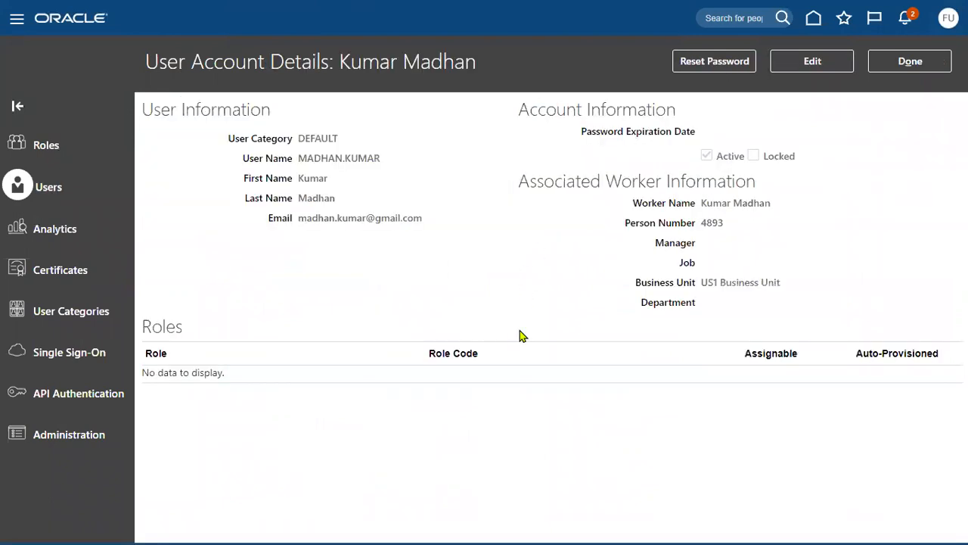
Step: Manually reset the new user's password, entering and confirming the chosen value
click(689, 70)
click(314, 229)
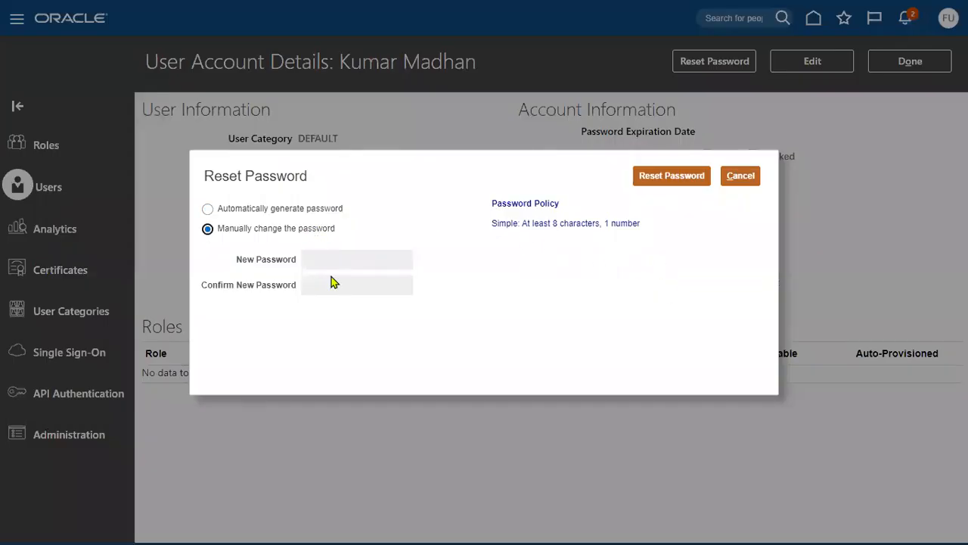
click(341, 259)
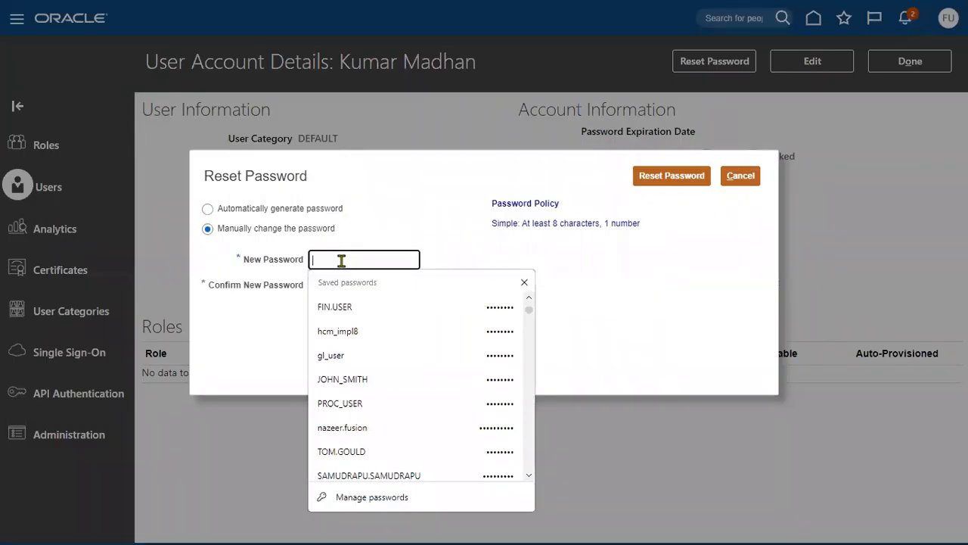
text(••••••••)
key(Tab)
text(••••••••)
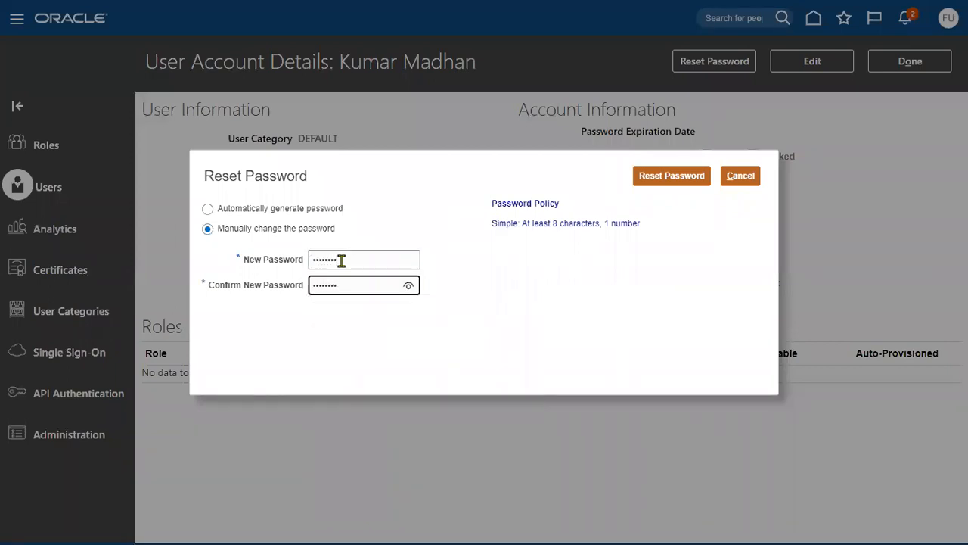
click(641, 176)
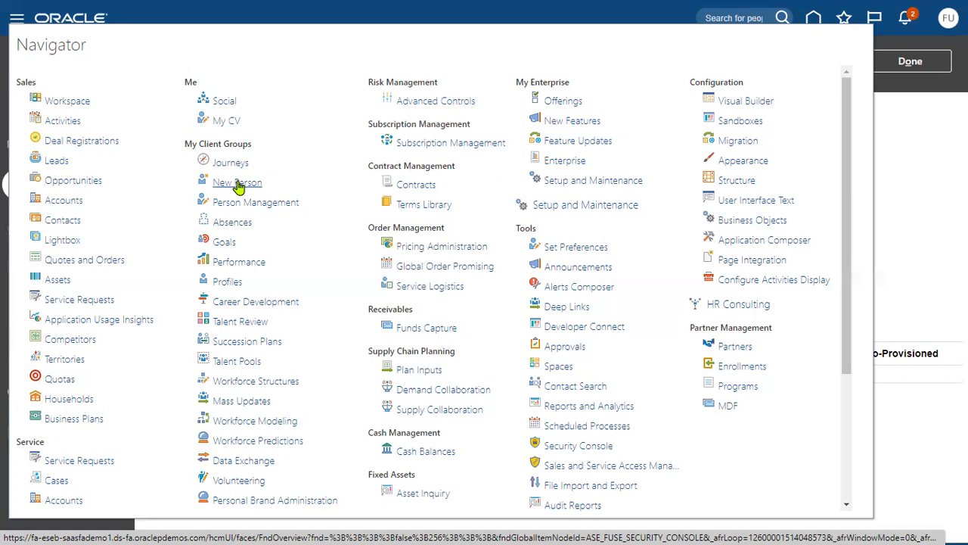
Step: Copy the new user's user name from the account details and put the account into edit mode
click(936, 156)
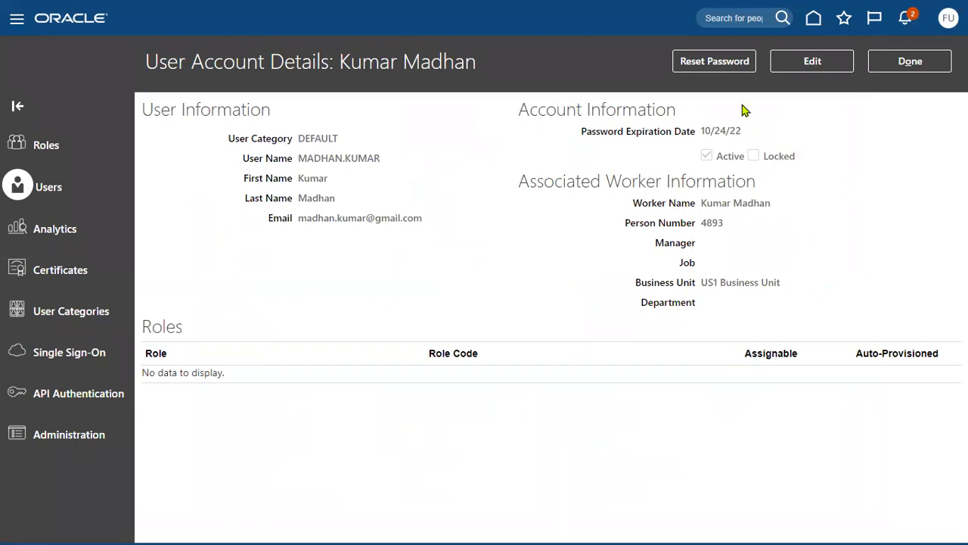
drag(701, 283, 783, 285)
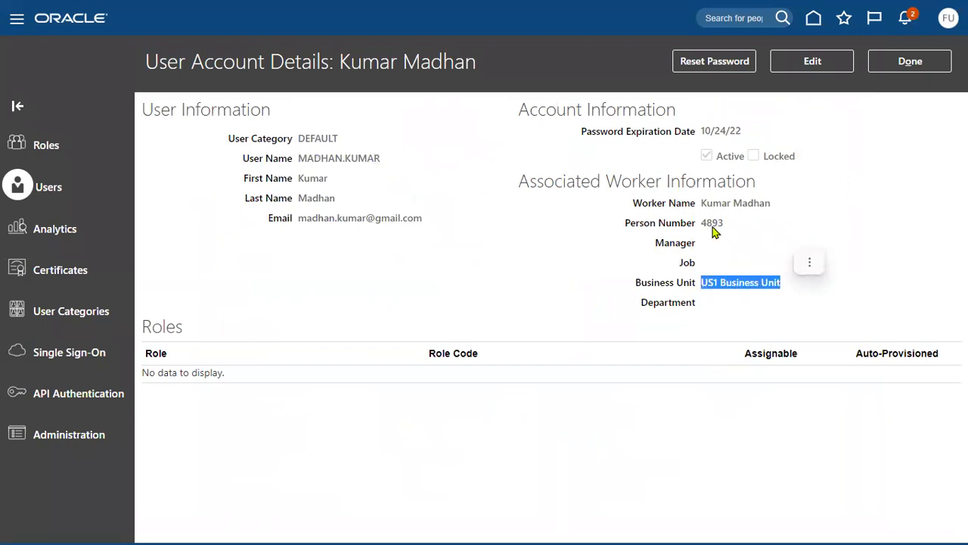
drag(702, 223, 724, 227)
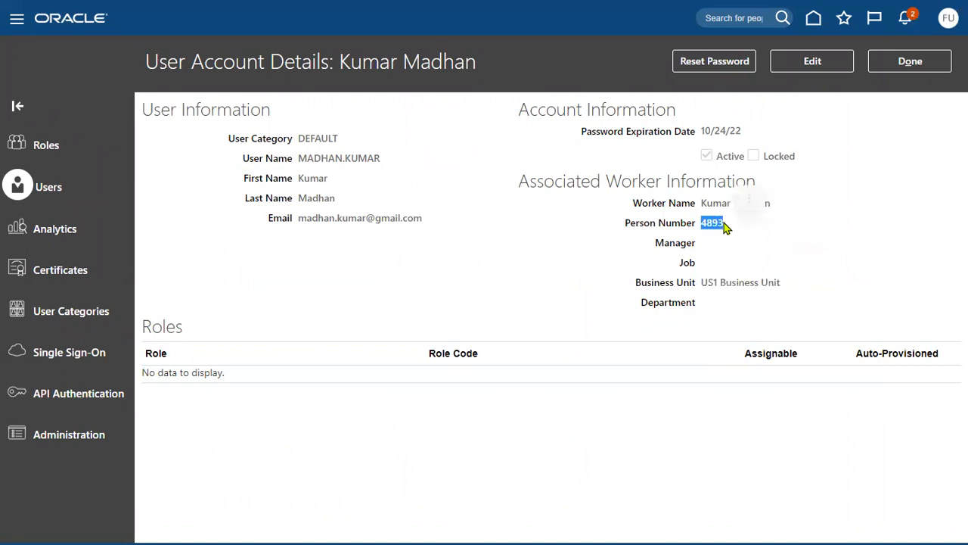
double_click(304, 159)
right_click(308, 162)
click(324, 173)
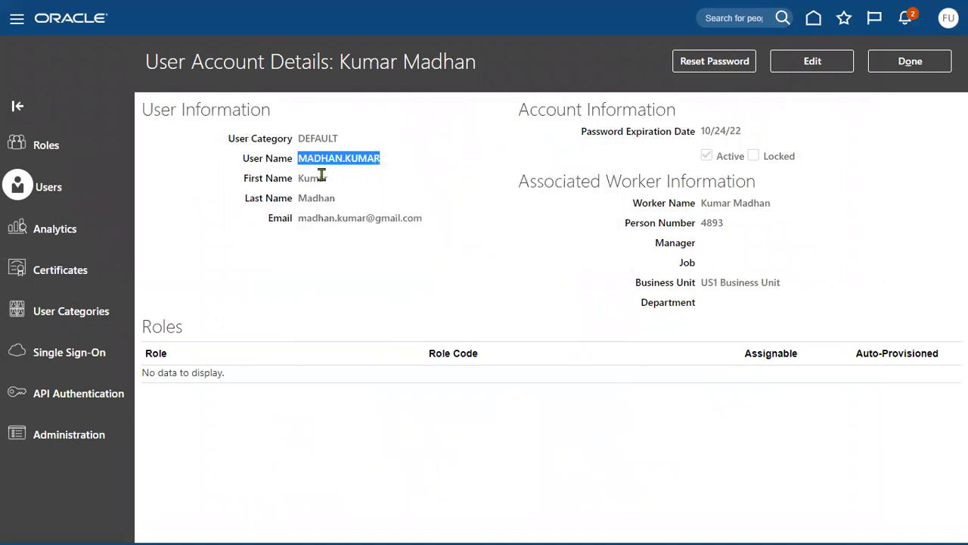
click(810, 65)
Step: Add the Employee role membership to the new user and save the account
click(690, 381)
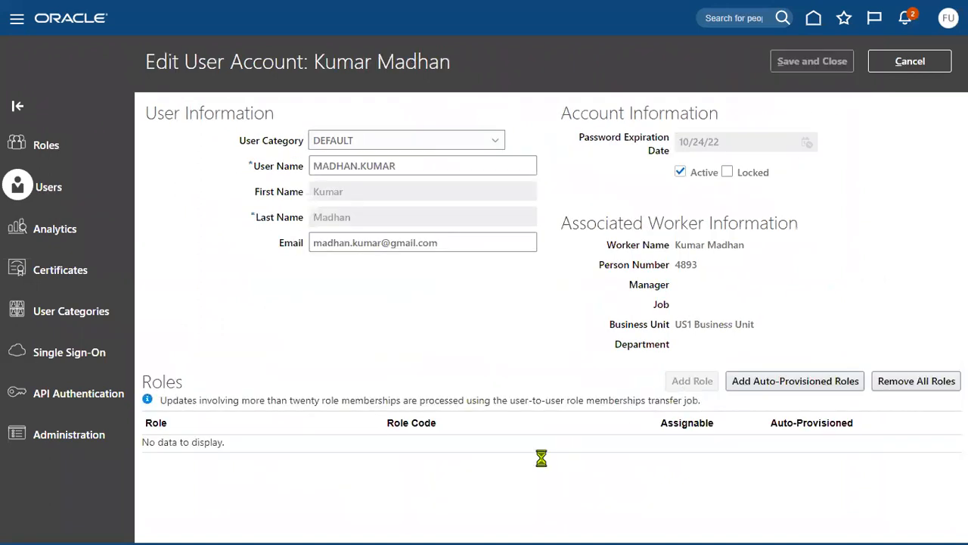
click(418, 130)
text(em)
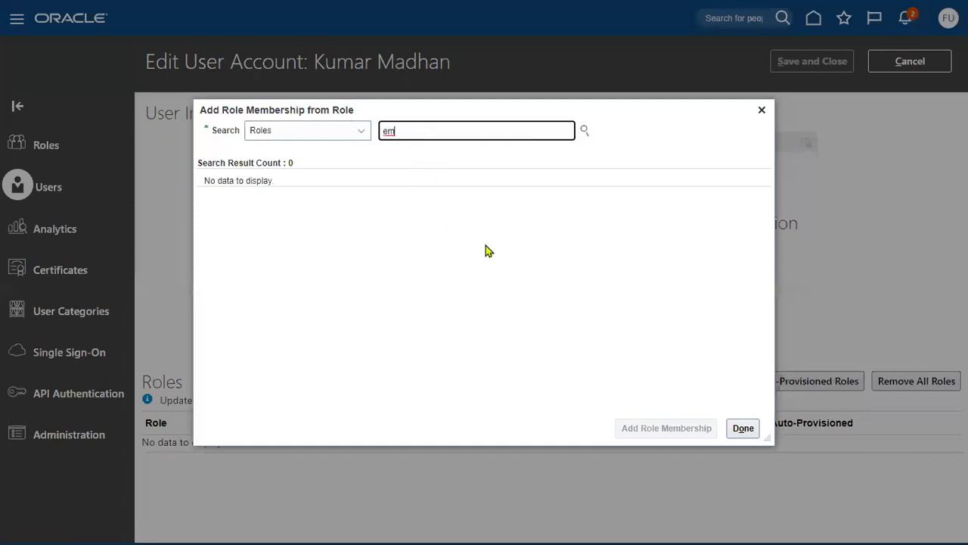
text(ploye)
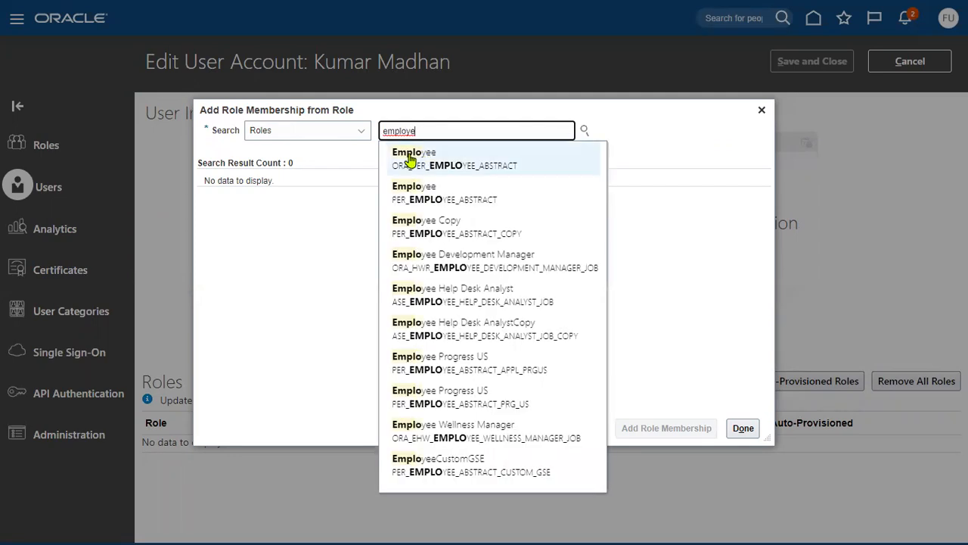
click(403, 158)
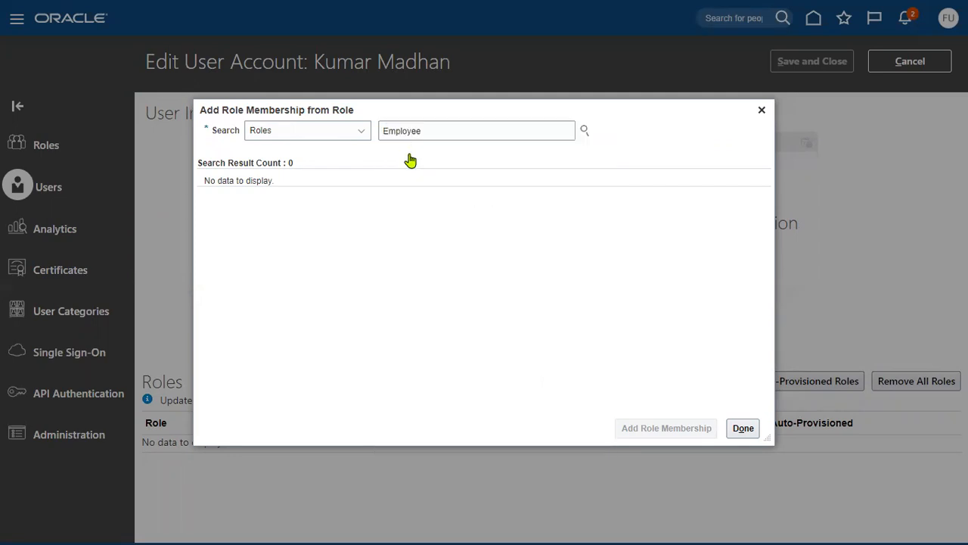
click(296, 207)
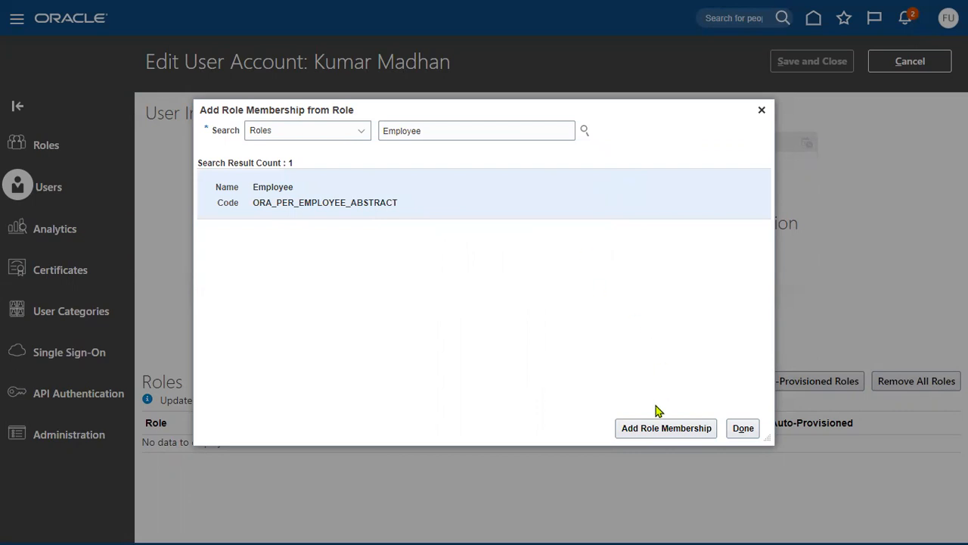
click(655, 428)
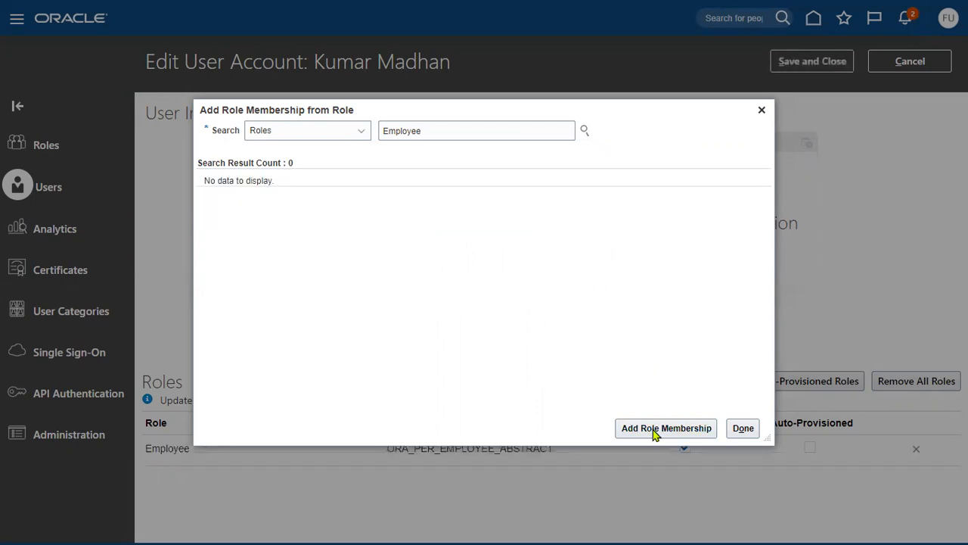
click(742, 428)
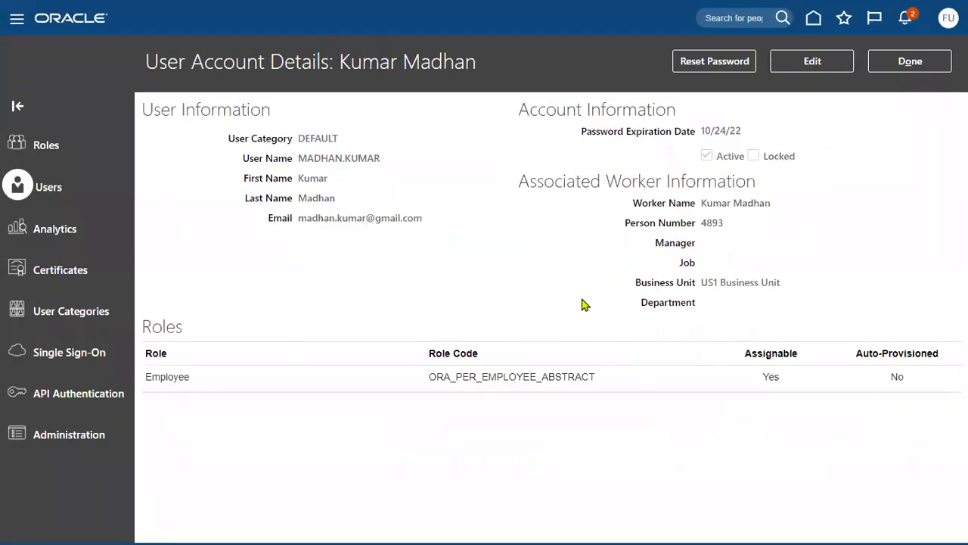
click(909, 62)
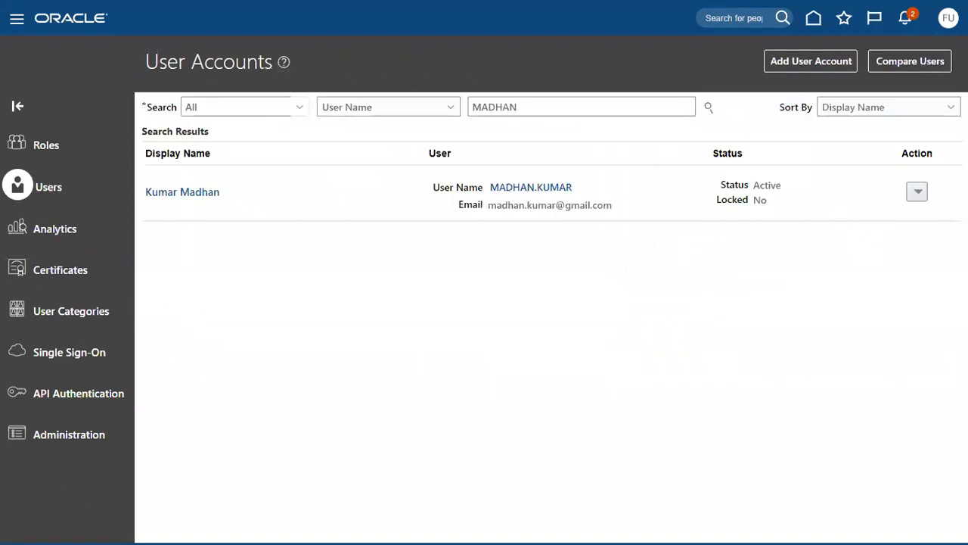
Step: Sign out as administrator, sign in with the new user's name and password, and save the browser password
click(948, 18)
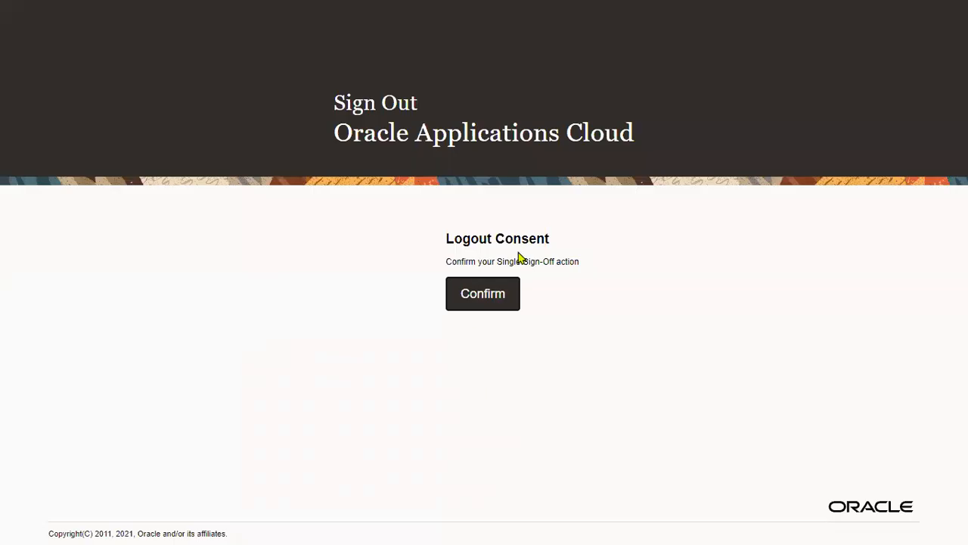
click(486, 303)
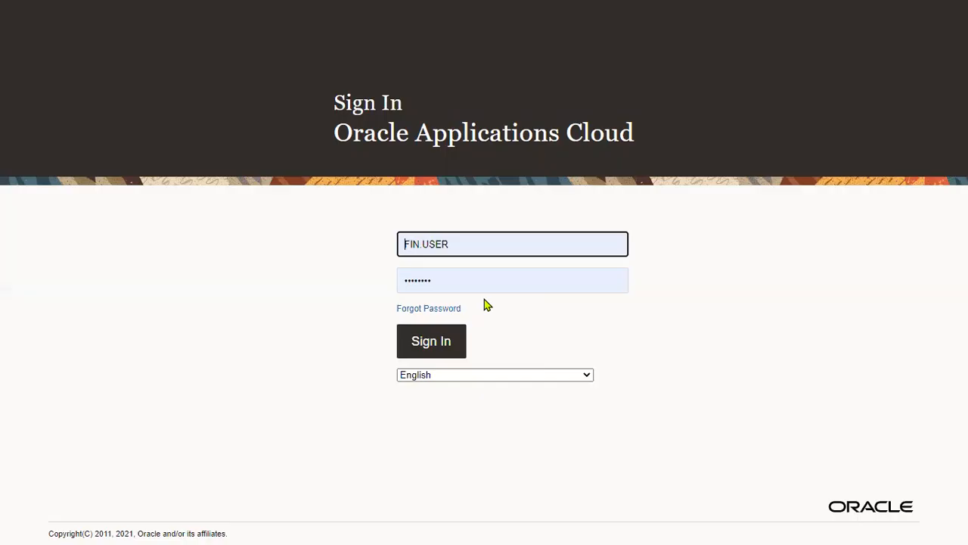
triple_click(461, 244)
key(Tab)
text(••••)
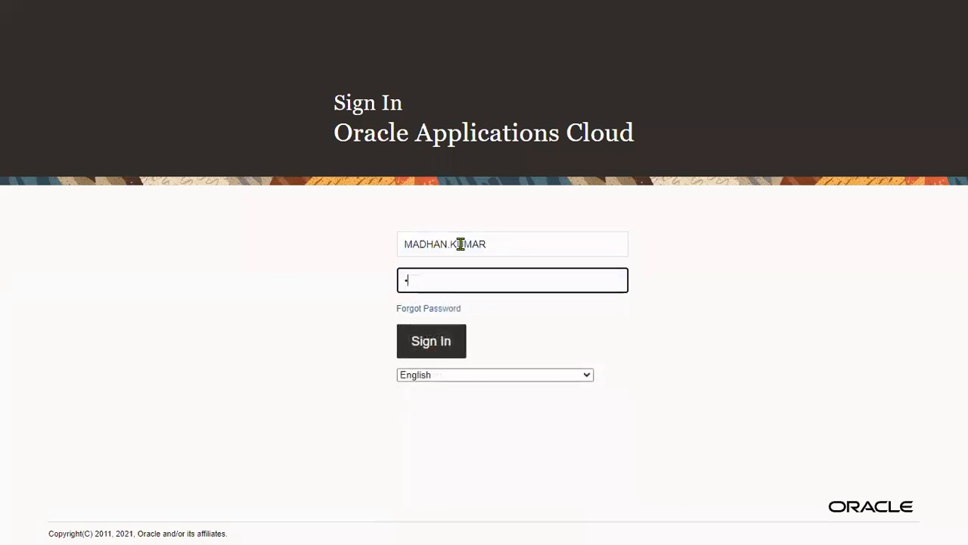
text(••••)
key(Return)
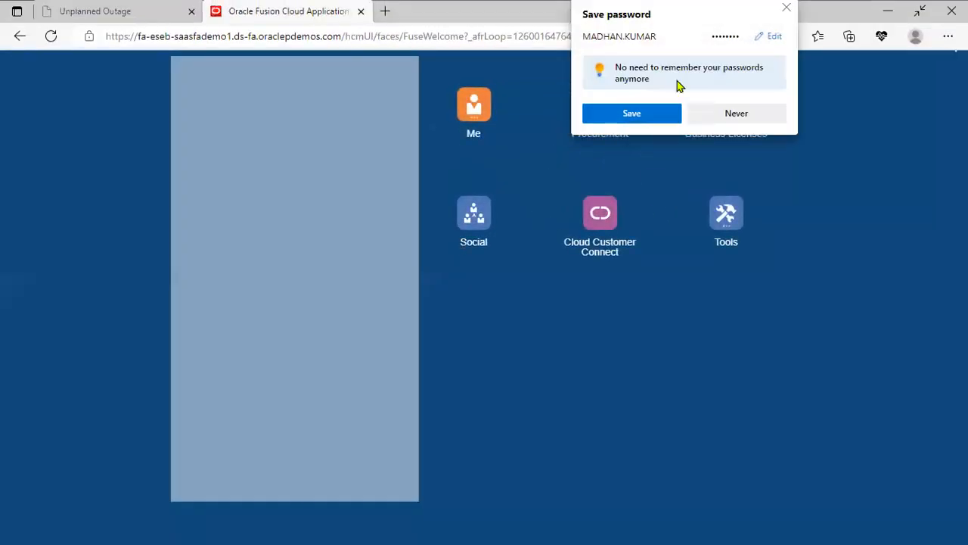
click(633, 114)
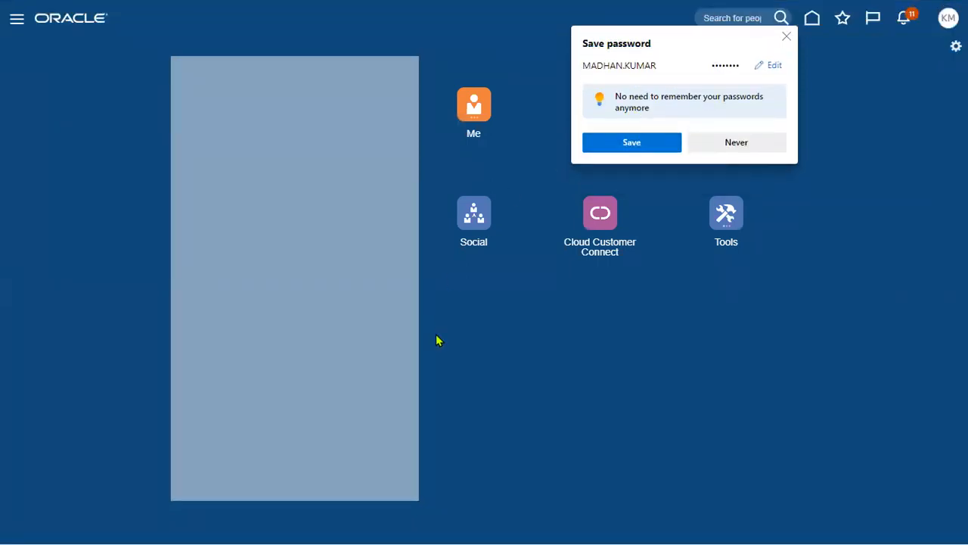
click(632, 148)
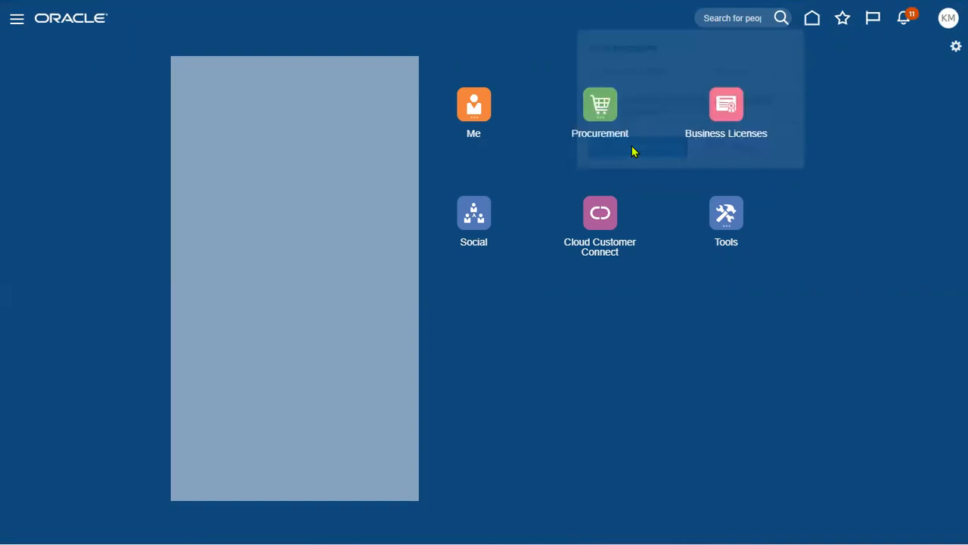
Step: Go to Me > Personal Information > Personal Details to view the new user's name and demographic info
click(15, 20)
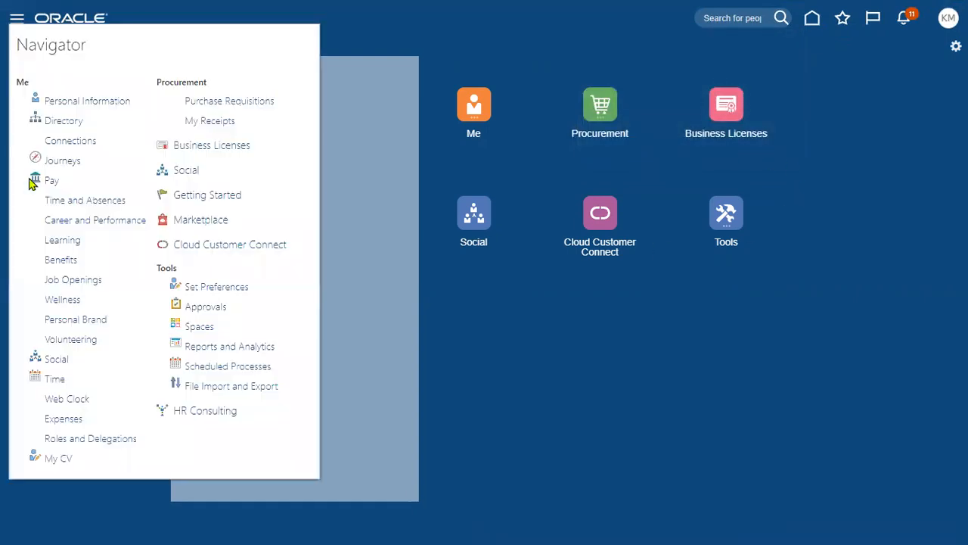
drag(18, 83, 30, 84)
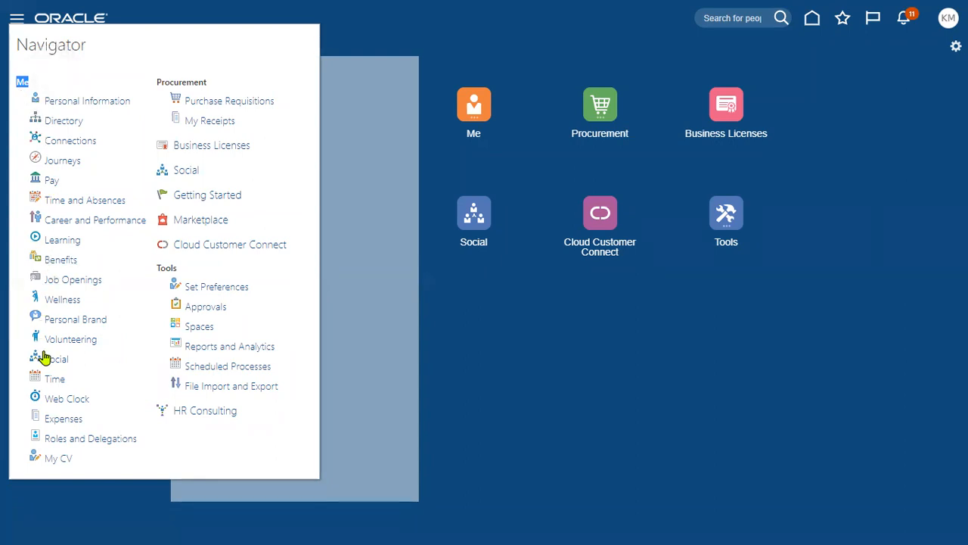
click(82, 106)
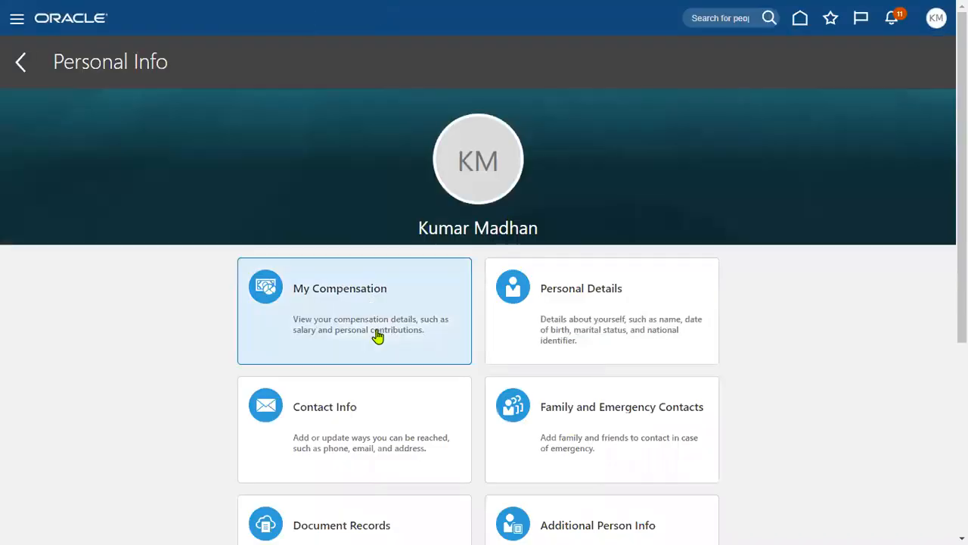
scroll(570, 260, down, 1)
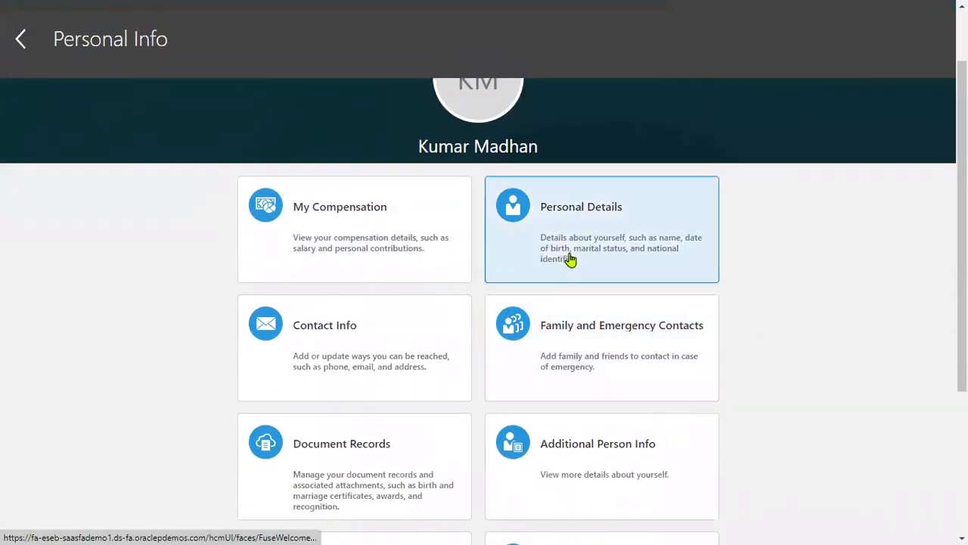
click(571, 259)
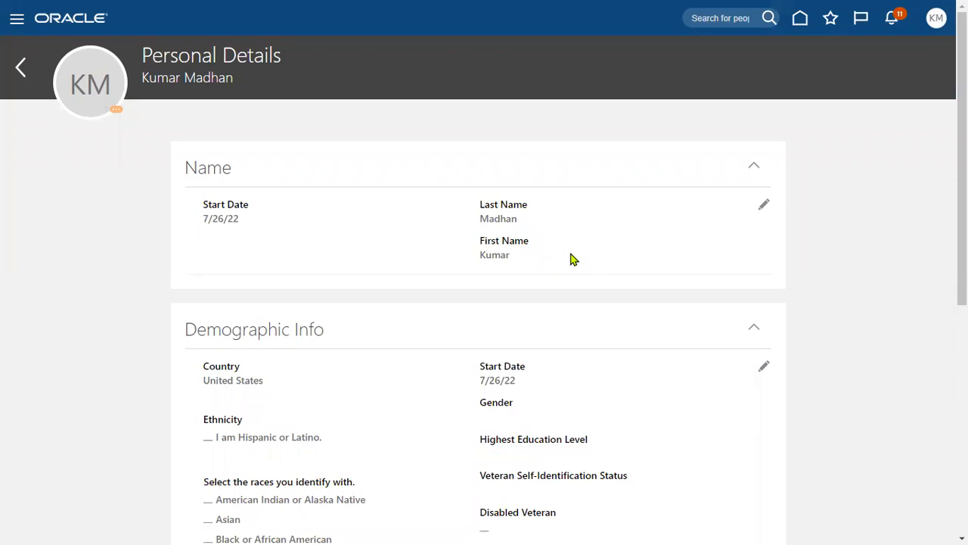
scroll(424, 364, up, 5)
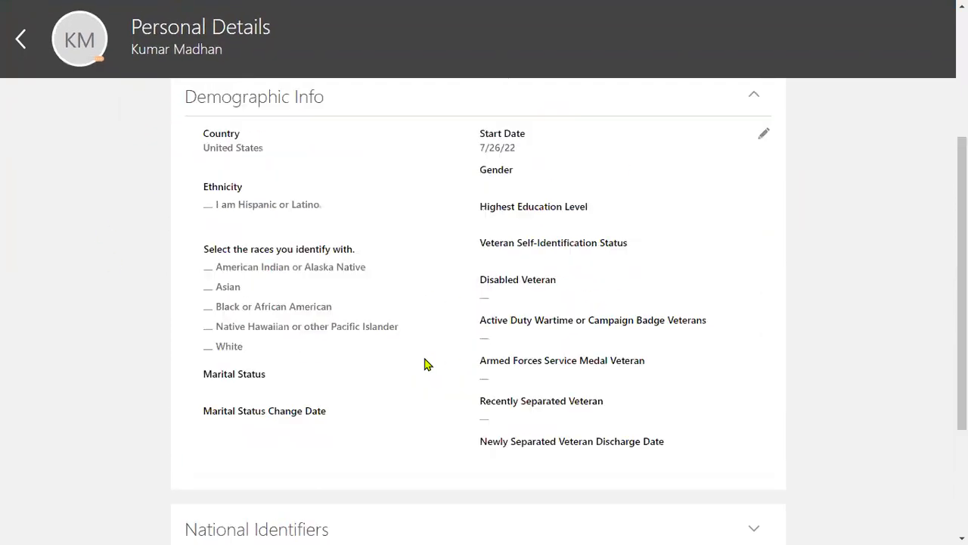